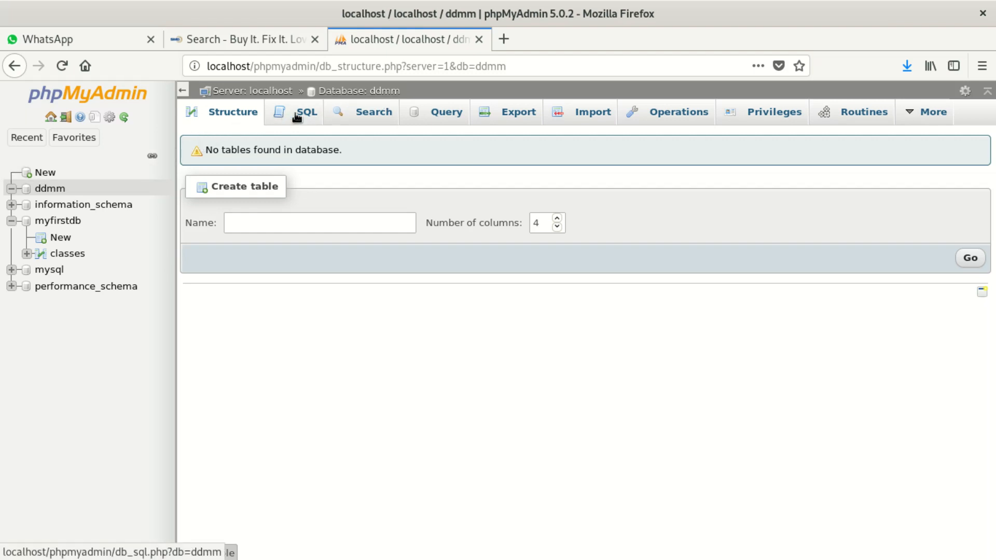
Import ddmmcrhy_db.sql into the ddmm database, which fails with 'Incorrect format parameter'.
{"action": "left_click", "coordinate": [586, 115]}
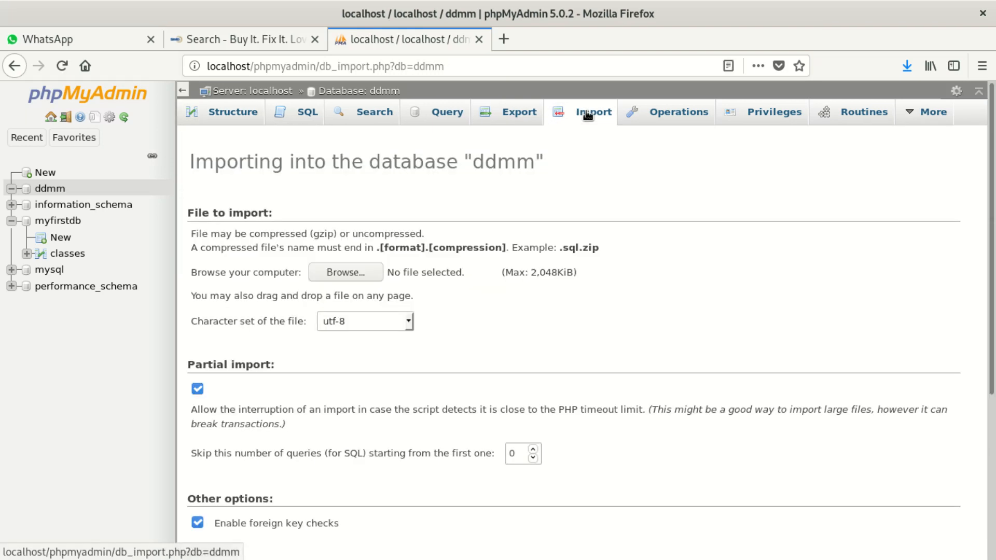
{"action": "left_click", "coordinate": [334, 276]}
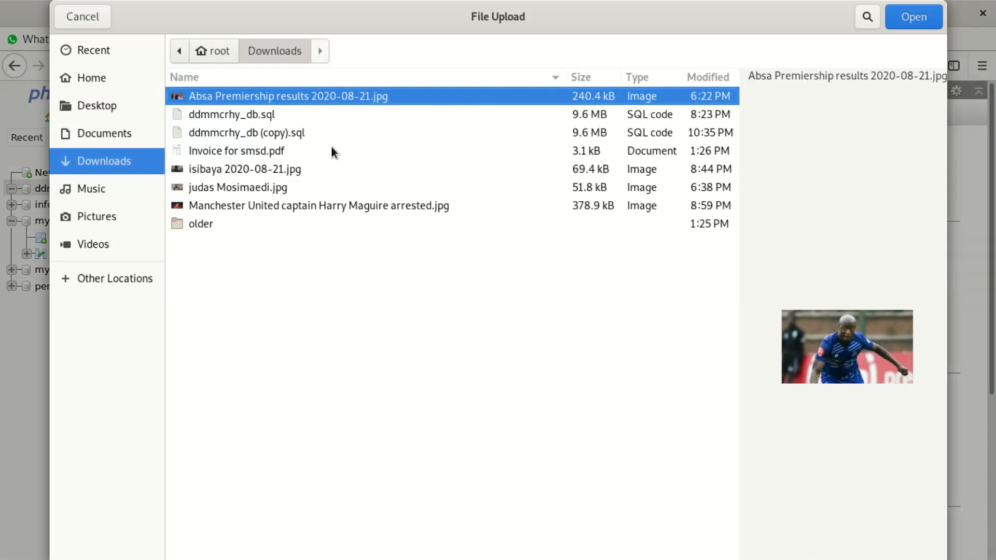
{"action": "left_click", "coordinate": [262, 116]}
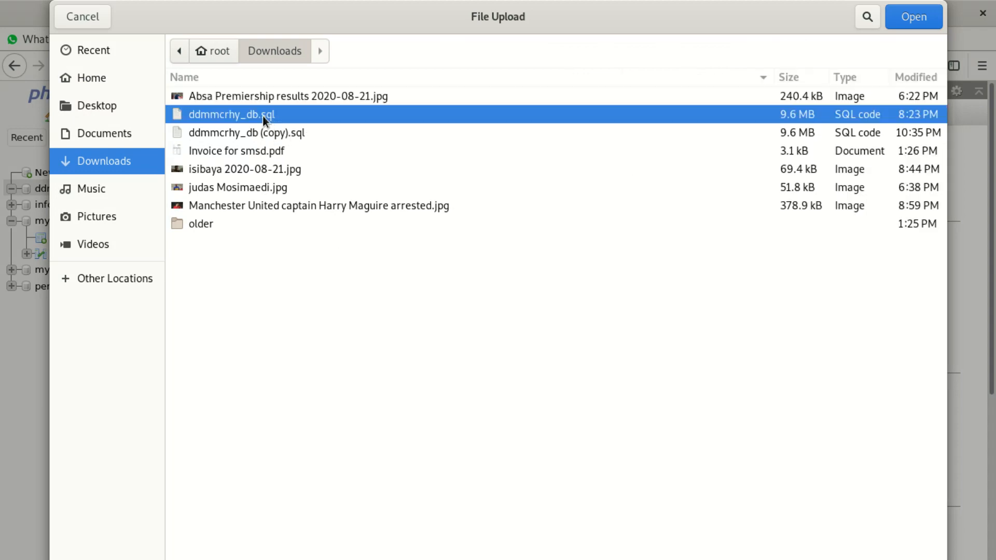
{"action": "left_click", "coordinate": [911, 17]}
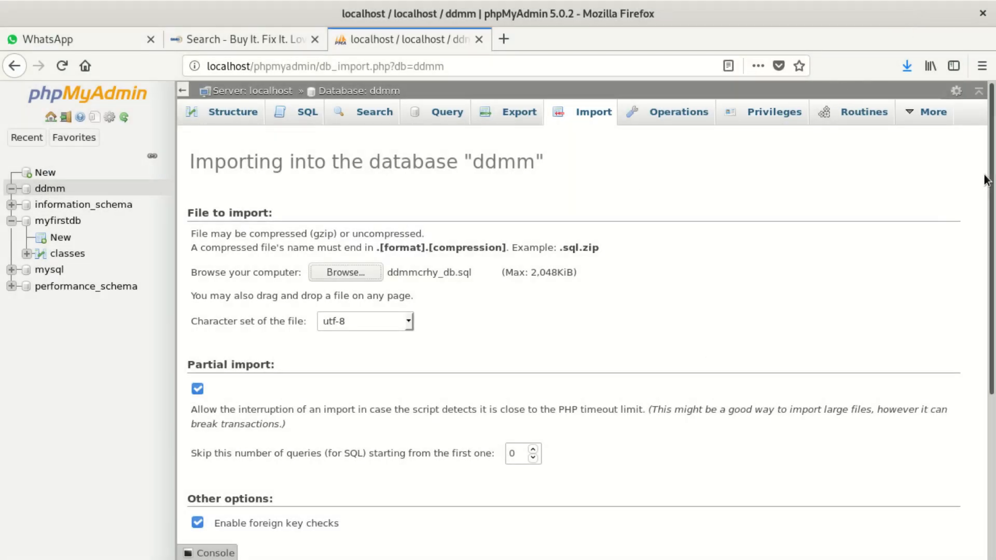
{"action": "scroll", "coordinate": [992, 154], "scroll_direction": "down", "scroll_amount": 4}
{"action": "scroll", "coordinate": [992, 368], "scroll_direction": "down", "scroll_amount": 1}
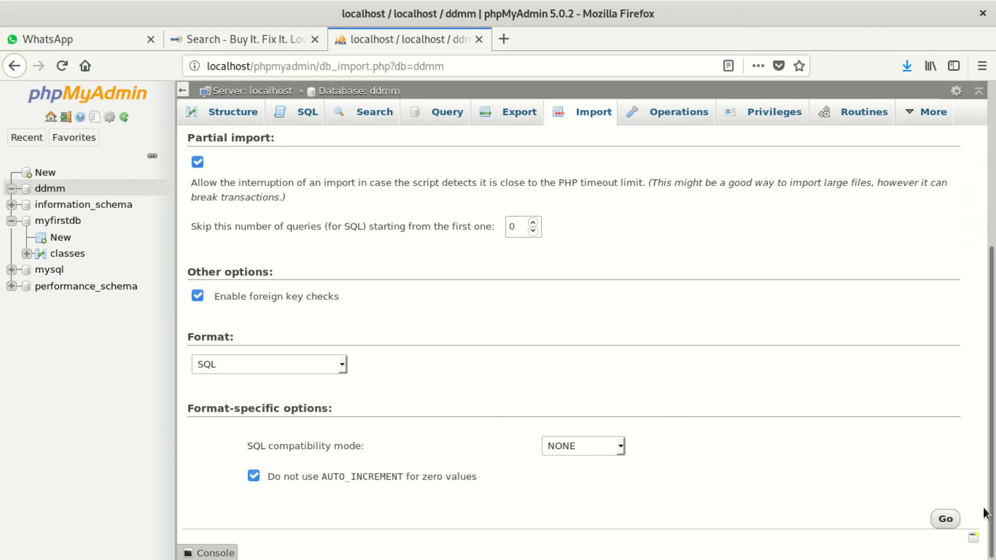
{"action": "left_click", "coordinate": [946, 519]}
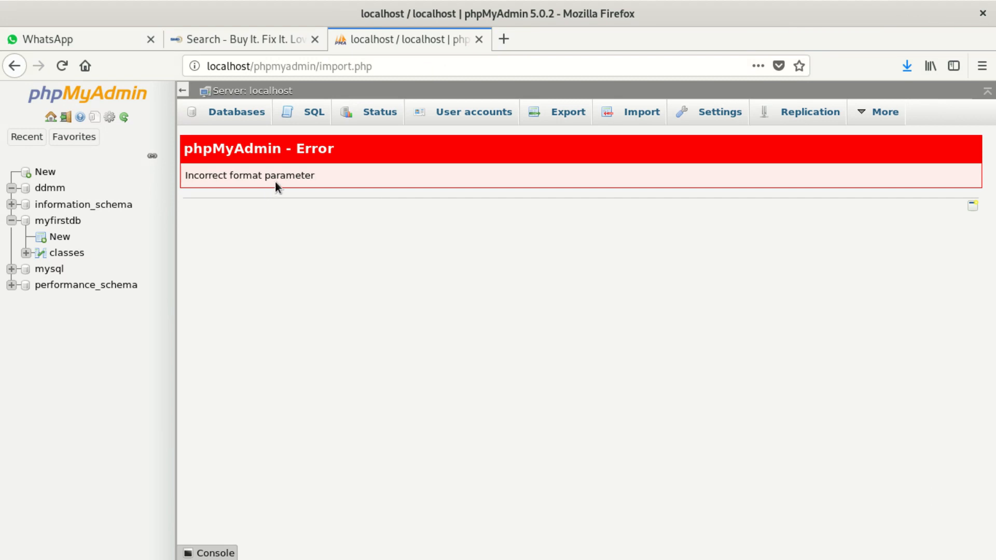
Select the 'Incorrect format parameter' error text and bring the Files window over Firefox.
{"action": "left_click_drag", "start_coordinate": [335, 183], "coordinate": [187, 148]}
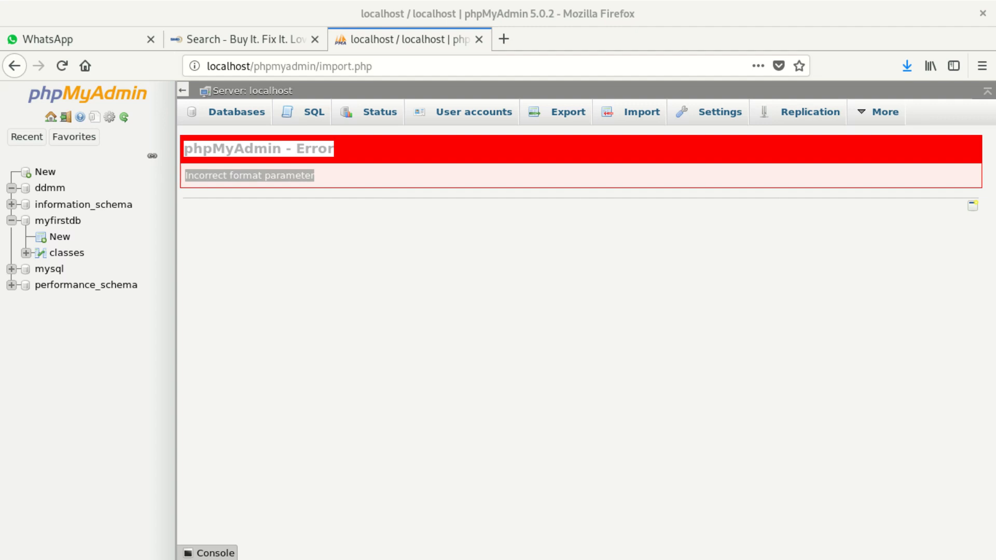
{"action": "left_click_drag", "start_coordinate": [995, 290], "coordinate": [197, 45]}
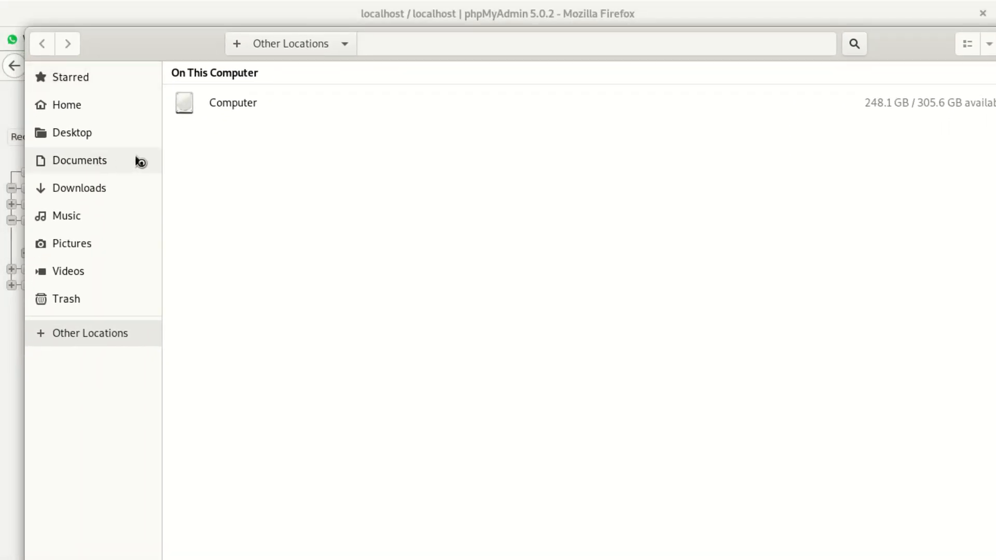
Browse from Computer into /usr/local, find its etc folder empty, and return to /usr/local.
{"action": "left_click", "coordinate": [211, 102]}
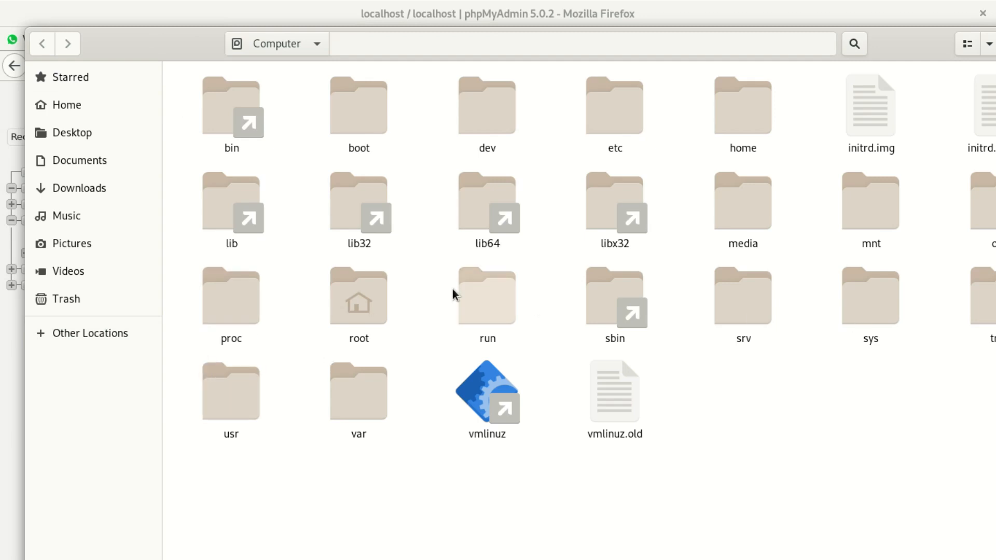
{"action": "double_click", "coordinate": [229, 401]}
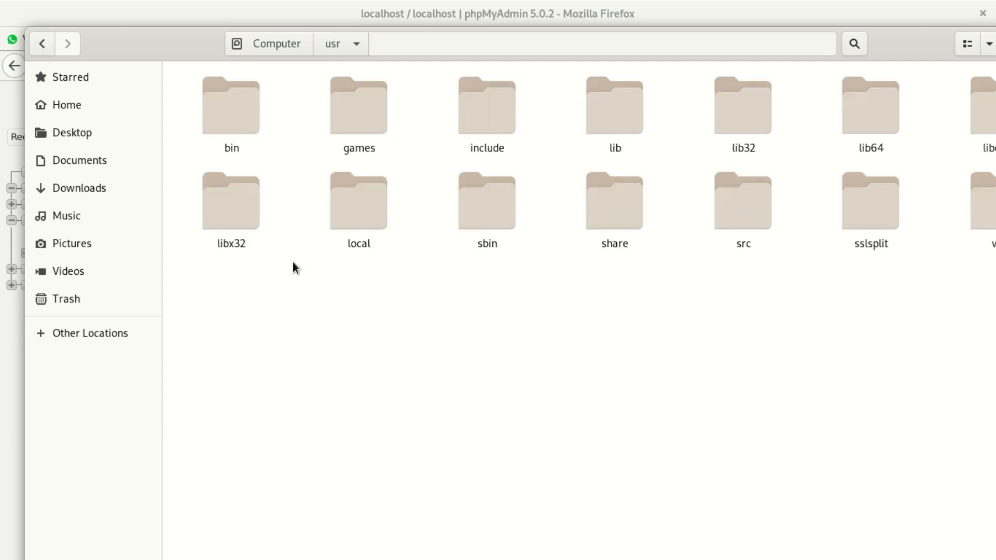
{"action": "double_click", "coordinate": [349, 217]}
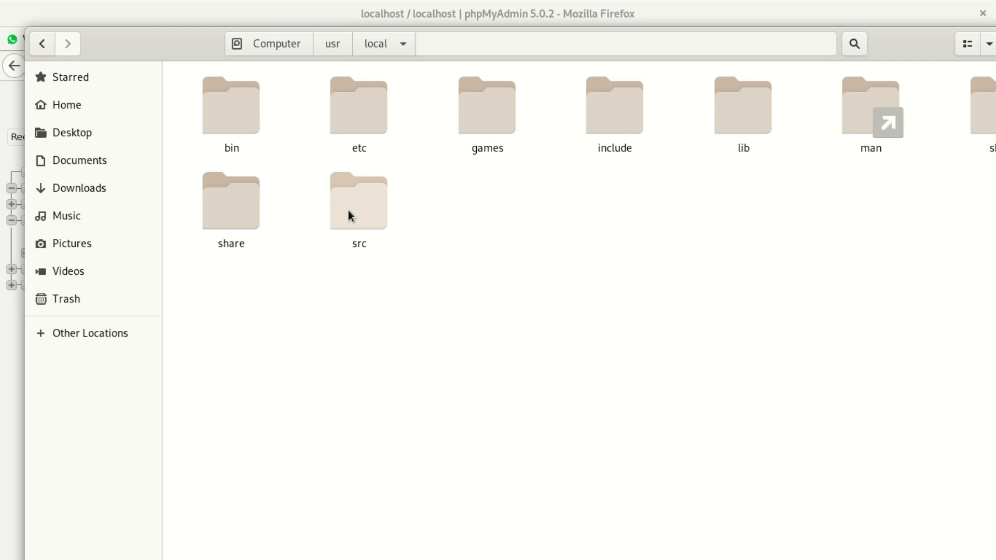
{"action": "double_click", "coordinate": [337, 134]}
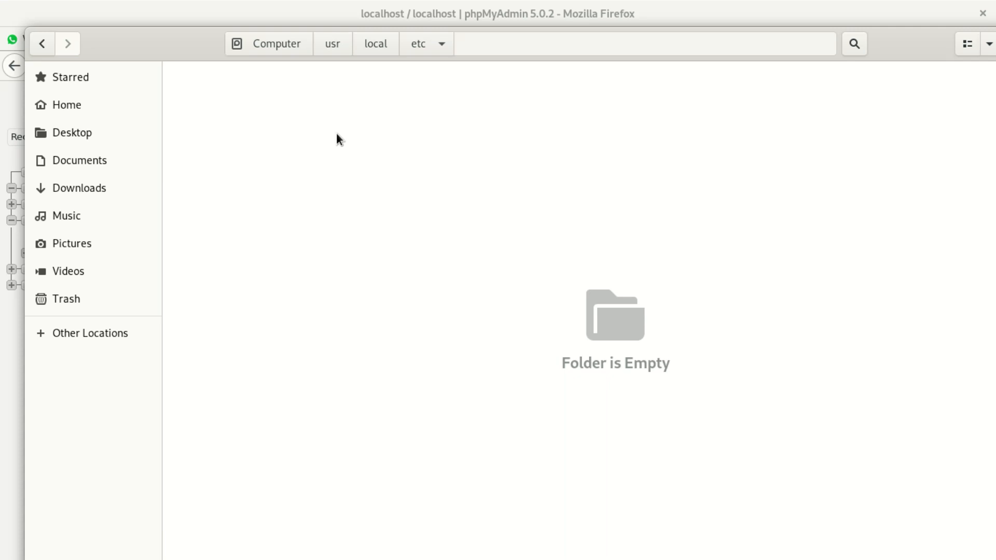
{"action": "left_click", "coordinate": [42, 45]}
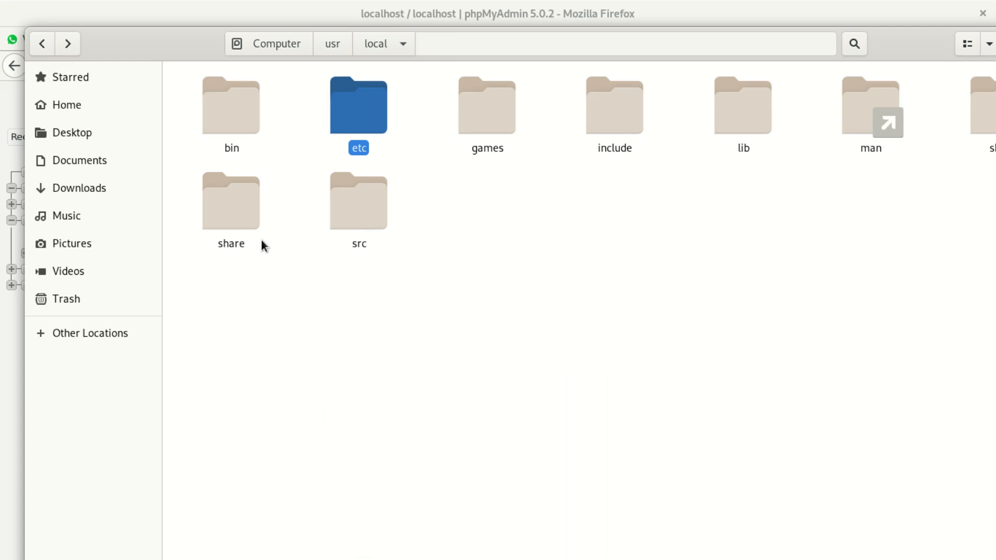
Inspect the bin and share folders in /usr/local, returning to /usr/local after each.
{"action": "left_click", "coordinate": [215, 123]}
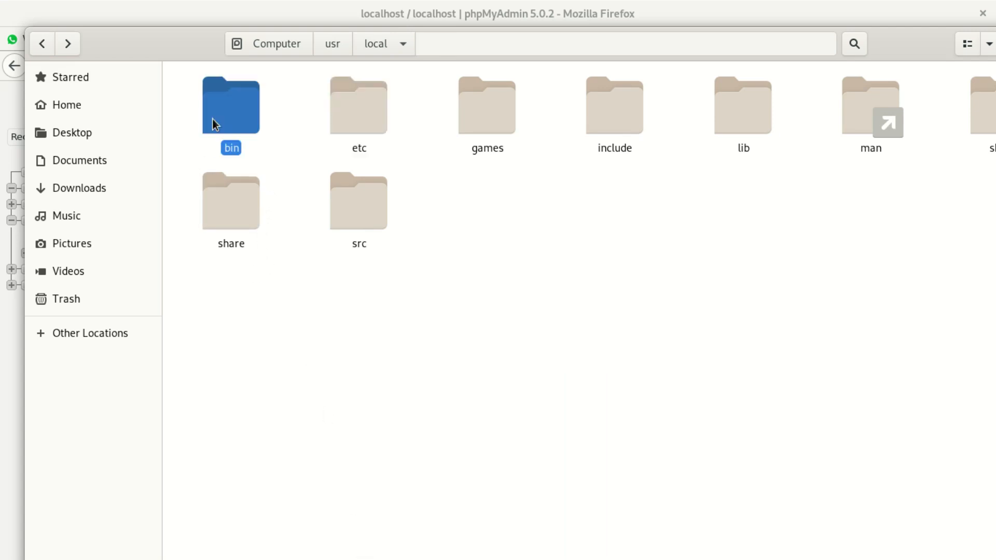
{"action": "double_click", "coordinate": [213, 122]}
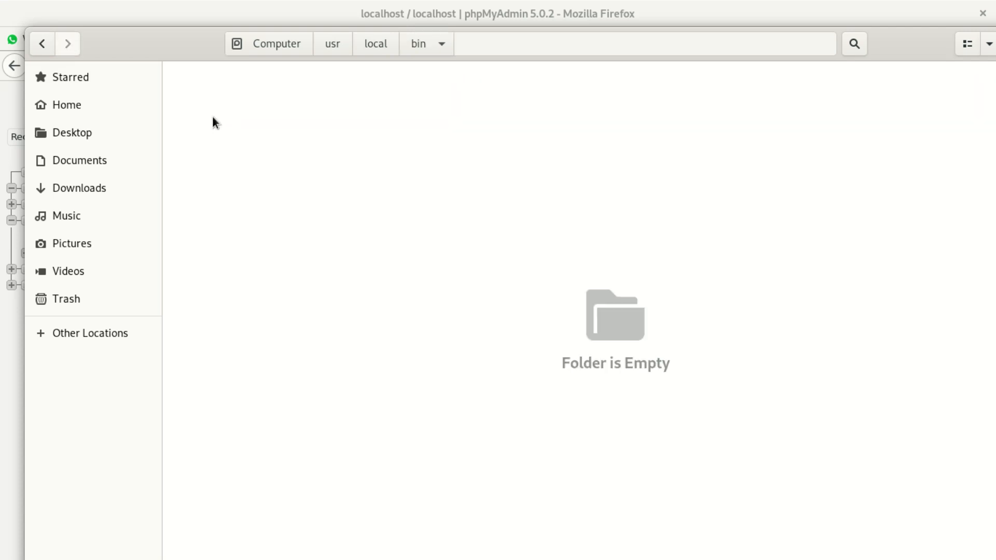
{"action": "left_click", "coordinate": [40, 43]}
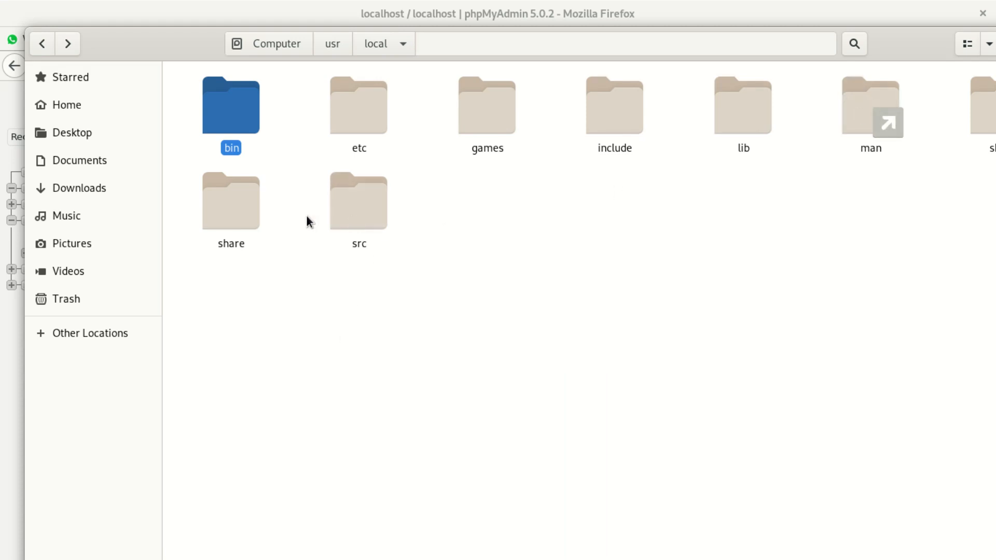
{"action": "double_click", "coordinate": [238, 217]}
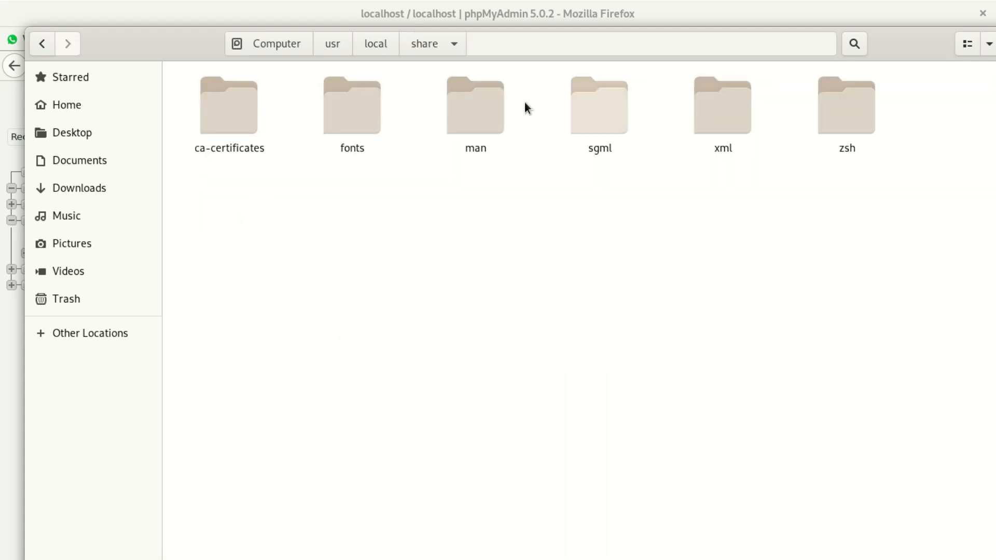
{"action": "left_click", "coordinate": [43, 44]}
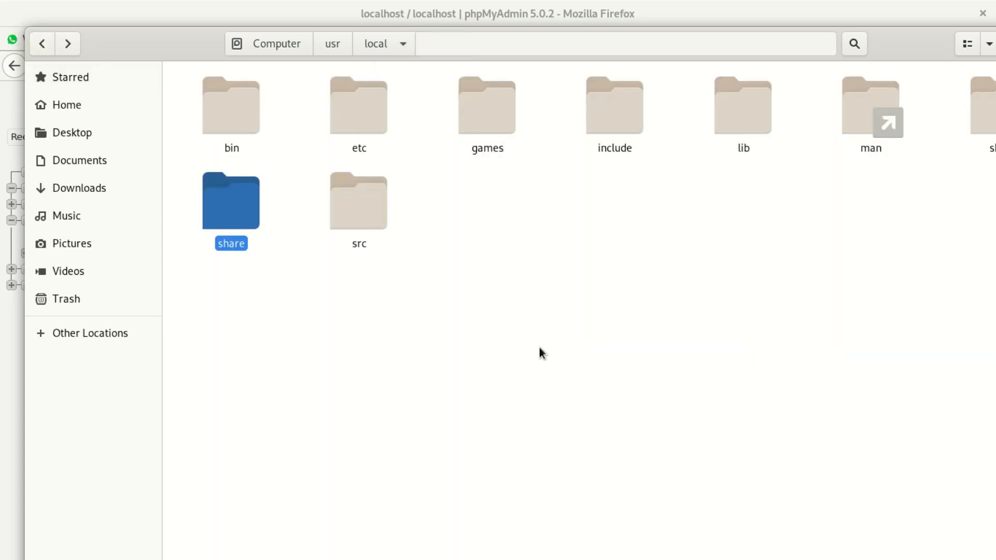
{"action": "mouse_move", "coordinate": [158, 45]}
{"action": "left_mouse_down"}
{"action": "mouse_move", "coordinate": [144, 90]}
{"action": "mouse_move", "coordinate": [143, 78]}
{"action": "mouse_move", "coordinate": [96, 53]}
{"action": "mouse_move", "coordinate": [23, 64]}
{"action": "mouse_move", "coordinate": [171, 58]}
{"action": "left_mouse_up"}
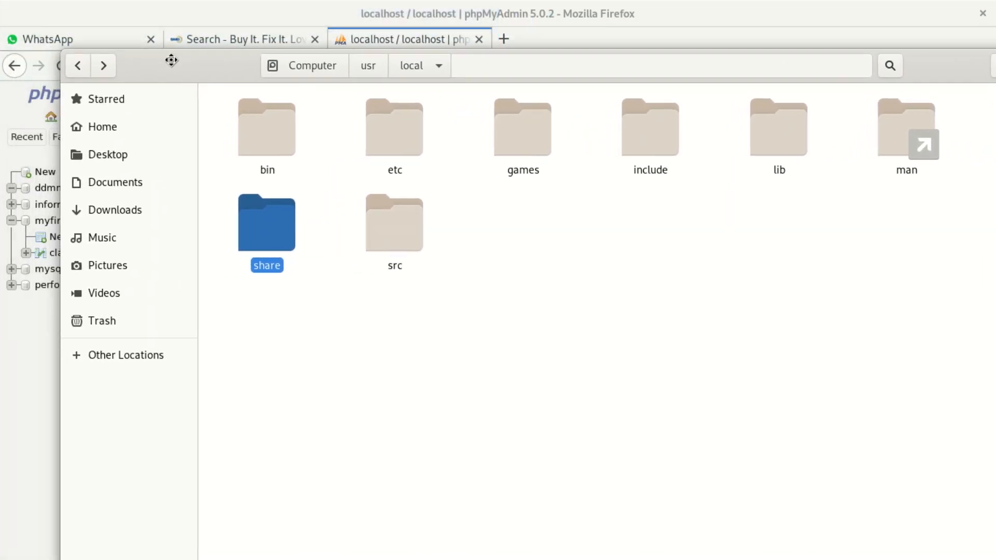
Inspect the lib and include folders, then go up to /usr and open /usr/bin.
{"action": "double_click", "coordinate": [795, 145]}
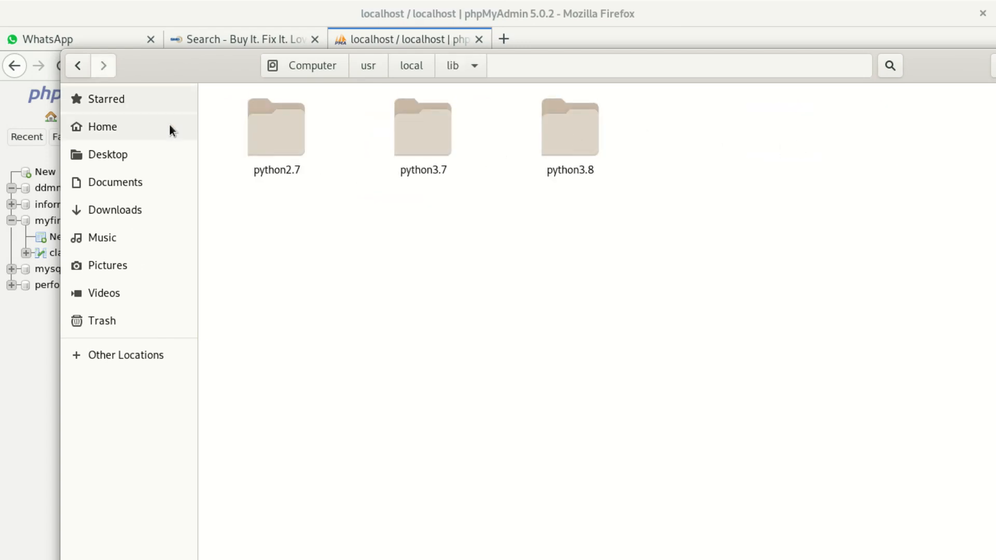
{"action": "left_click", "coordinate": [79, 73]}
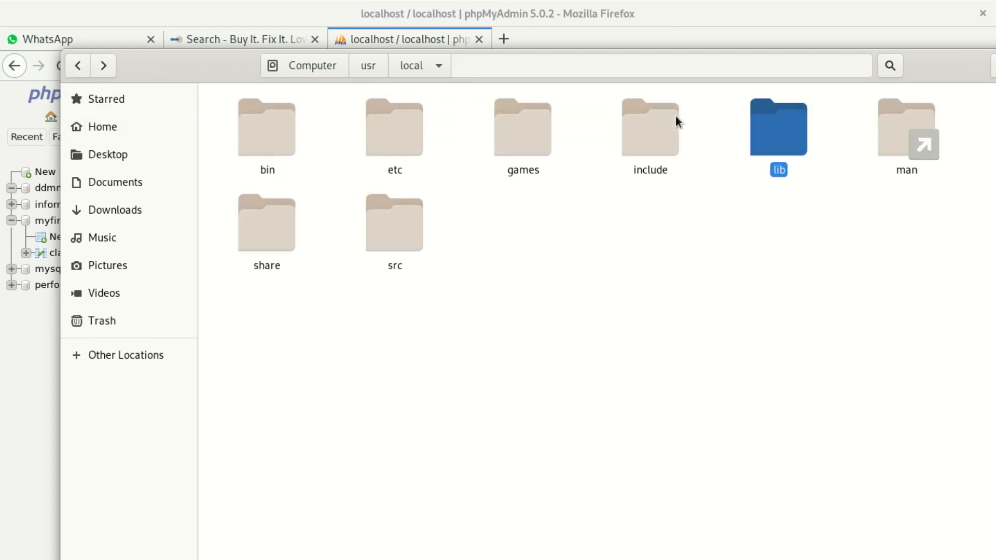
{"action": "double_click", "coordinate": [665, 128]}
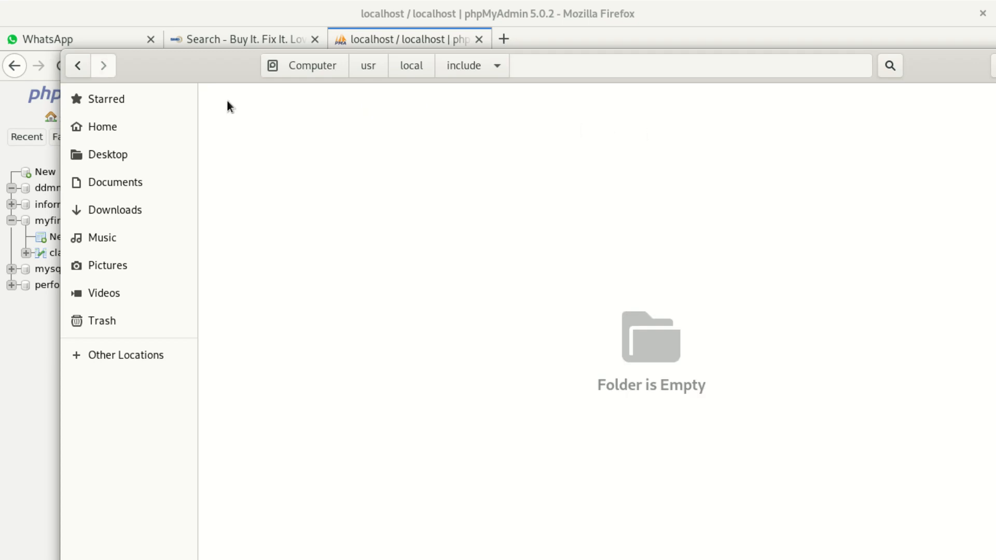
{"action": "left_click", "coordinate": [68, 66]}
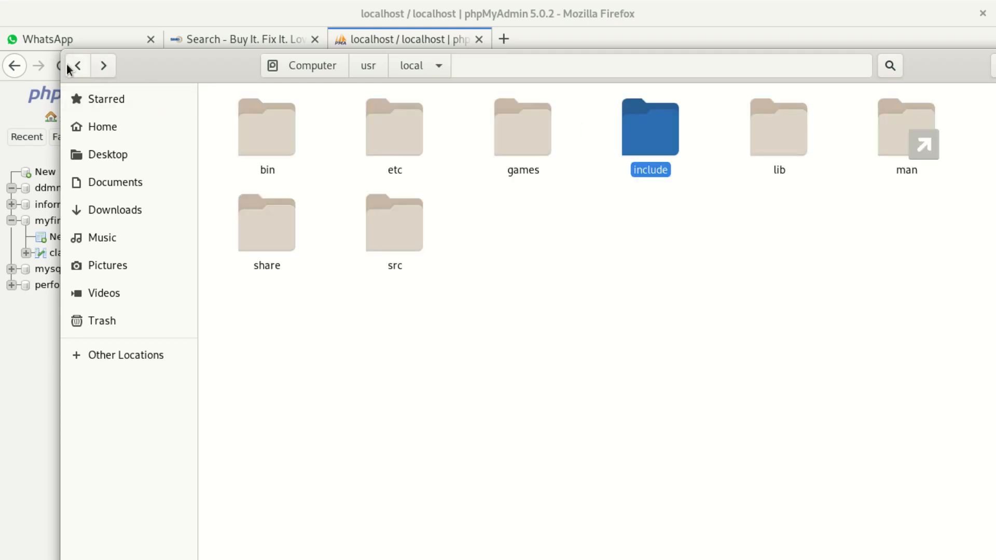
{"action": "left_click", "coordinate": [67, 64]}
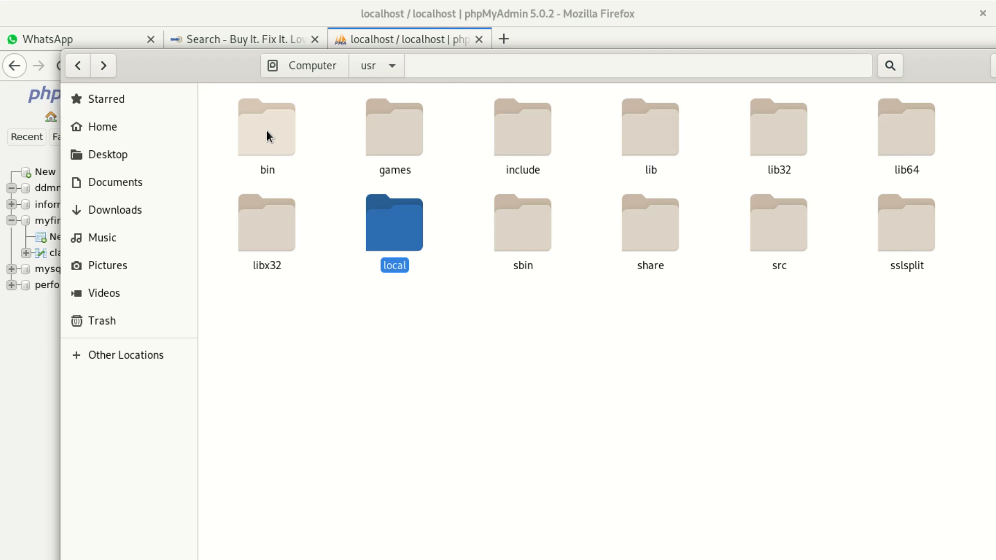
{"action": "double_click", "coordinate": [283, 138]}
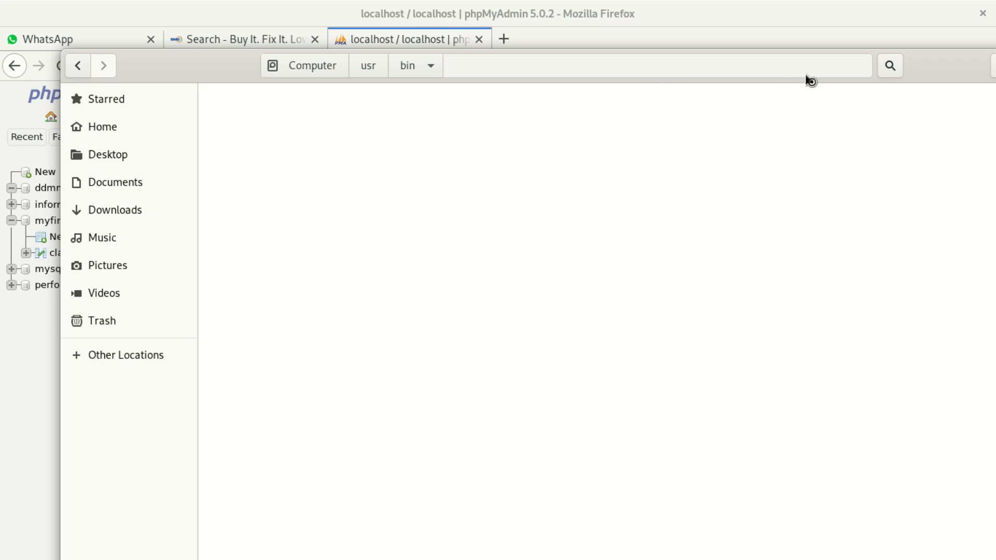
Step down through the /usr/bin file listing to its end with the arrow keys.
{"action": "left_click_drag", "start_coordinate": [936, 71], "coordinate": [843, 50]}
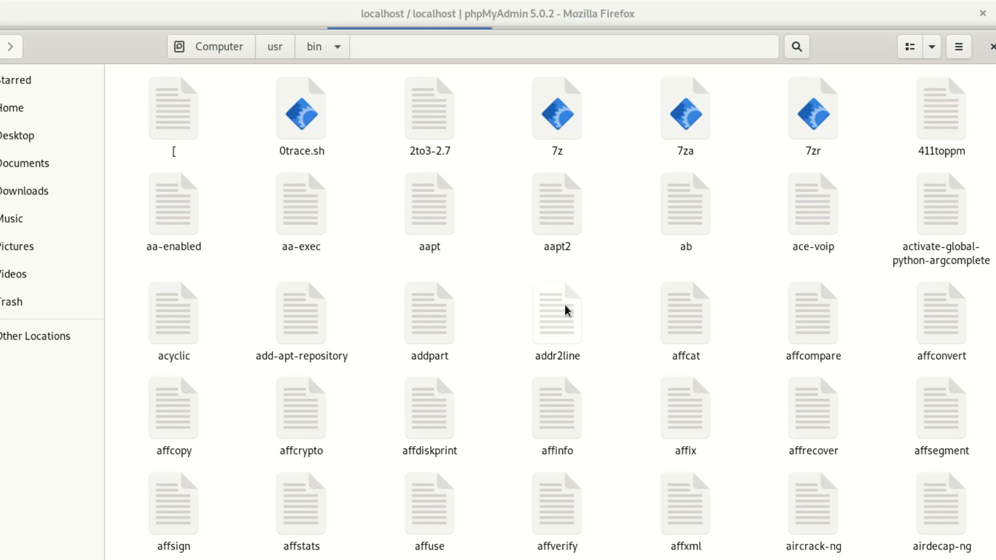
{"action": "key", "text": "Down"}
{"action": "key", "text": "Down"}
{"action": "key", "text": "Down"}
{"action": "key", "text": "Down"}
{"action": "key", "text": "Down"}
{"action": "key", "text": "Down"}
{"action": "key", "text": "Down"}
{"action": "key", "text": "Down"}
{"action": "key", "text": "Down"}
{"action": "key", "text": "Down"}
{"action": "key", "text": "Down"}
{"action": "key", "text": "Down"}
{"action": "key", "text": "Down"}
{"action": "key", "text": "Down"}
{"action": "key", "text": "Down"}
{"action": "key", "text": "Down"}
{"action": "key", "text": "Down"}
{"action": "key", "text": "Down"}
{"action": "key", "text": "Down"}
{"action": "key", "text": "Down"}
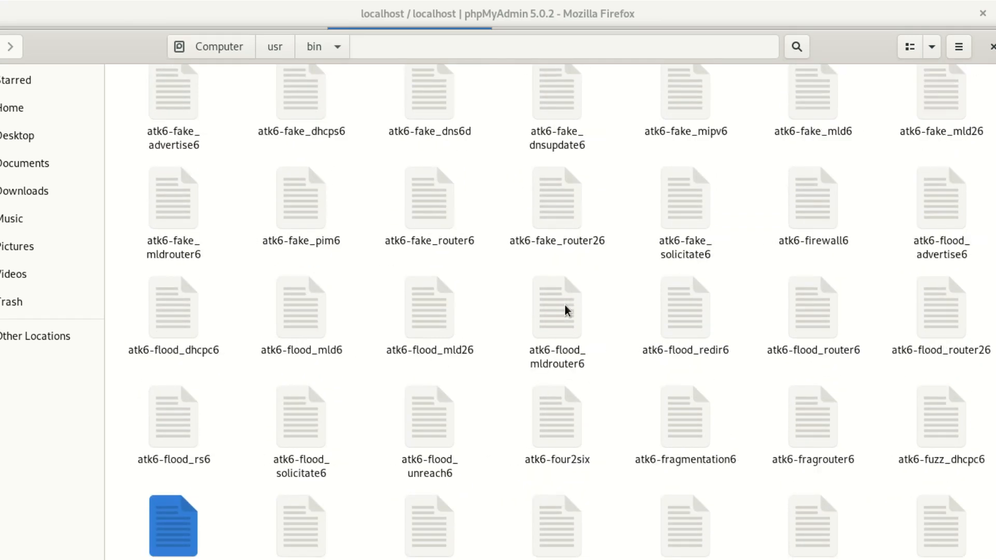
{"action": "key", "text": "Down"}
{"action": "key", "text": "Down"}
{"action": "key", "text": "Down"}
{"action": "key", "text": "Down"}
{"action": "key", "text": "Down"}
{"action": "key", "text": "Down"}
{"action": "key", "text": "Down"}
{"action": "key", "text": "Down"}
{"action": "key", "text": "Down"}
{"action": "key", "text": "Down"}
{"action": "key", "text": "Down"}
{"action": "key", "text": "Down"}
{"action": "key", "text": "Down"}
{"action": "key", "text": "Down"}
{"action": "key", "text": "Down"}
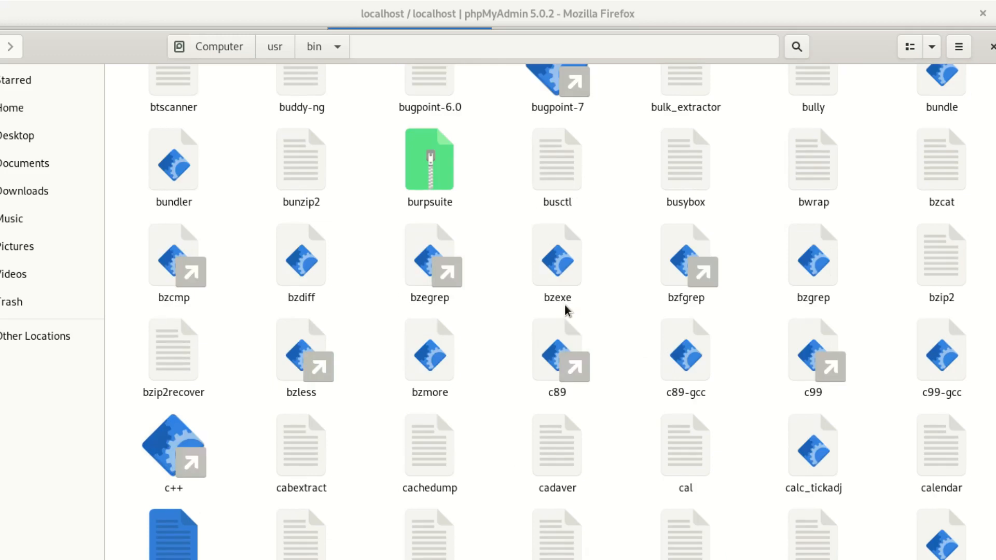
{"action": "key", "text": "Down"}
{"action": "key", "text": "Down"}
{"action": "key", "text": "Down"}
{"action": "key", "text": "Down"}
{"action": "key", "text": "Down"}
{"action": "key", "text": "Down"}
{"action": "key", "text": "Down"}
{"action": "key", "text": "Down"}
{"action": "key", "text": "Down"}
{"action": "key", "text": "Down"}
{"action": "key", "text": "Down"}
{"action": "key", "text": "Down"}
{"action": "key", "text": "Down"}
{"action": "key", "text": "Down"}
{"action": "key", "text": "Down"}
{"action": "key", "text": "Down"}
{"action": "key", "text": "Down"}
{"action": "key", "text": "Down"}
{"action": "key", "text": "Down"}
{"action": "key", "text": "Down"}
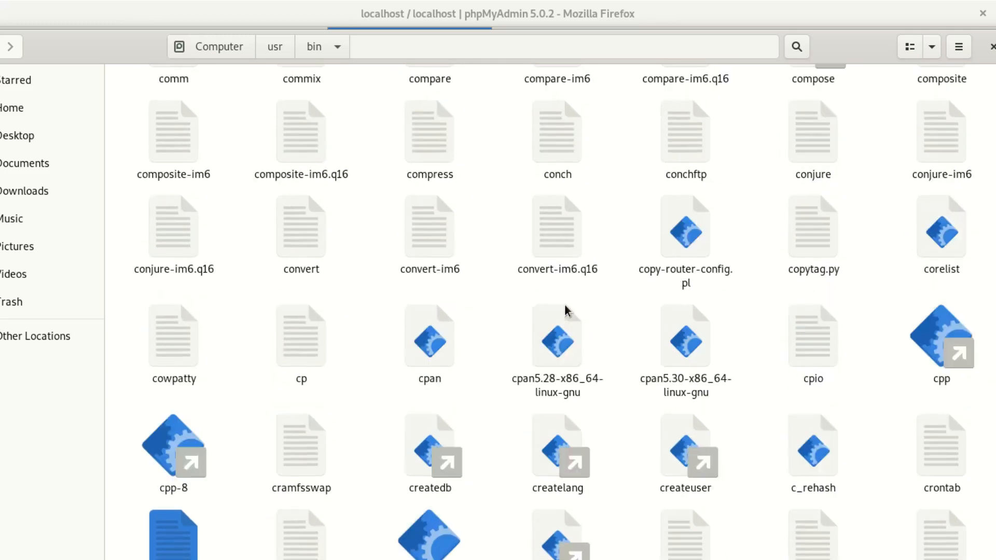
{"action": "key", "text": "Down"}
{"action": "key", "text": "Down"}
{"action": "key", "text": "Down"}
{"action": "key", "text": "Down"}
{"action": "key", "text": "Down"}
{"action": "key", "text": "Down"}
{"action": "key", "text": "Down"}
{"action": "key", "text": "Down"}
{"action": "key", "text": "Down"}
{"action": "key", "text": "Down"}
{"action": "key", "text": "Down"}
{"action": "key", "text": "Down"}
{"action": "key", "text": "Down"}
{"action": "key", "text": "Down"}
{"action": "key", "text": "Down"}
{"action": "key", "text": "Down"}
{"action": "key", "text": "Down"}
{"action": "key", "text": "Down"}
{"action": "key", "text": "Down"}
{"action": "key", "text": "Down"}
{"action": "key", "text": "Down"}
{"action": "key", "text": "Down"}
{"action": "key", "text": "Down"}
{"action": "key", "text": "Down"}
{"action": "key", "text": "Down"}
{"action": "key", "text": "Down"}
{"action": "key", "text": "Down"}
{"action": "key", "text": "Down"}
{"action": "key", "text": "Down"}
{"action": "key", "text": "Down"}
{"action": "key", "text": "Down"}
{"action": "key", "text": "Down"}
{"action": "key", "text": "Down"}
{"action": "key", "text": "Down"}
{"action": "key", "text": "Down"}
{"action": "key", "text": "Down"}
{"action": "key", "text": "Down"}
{"action": "key", "text": "Down"}
{"action": "key", "text": "Down"}
{"action": "key", "text": "Down"}
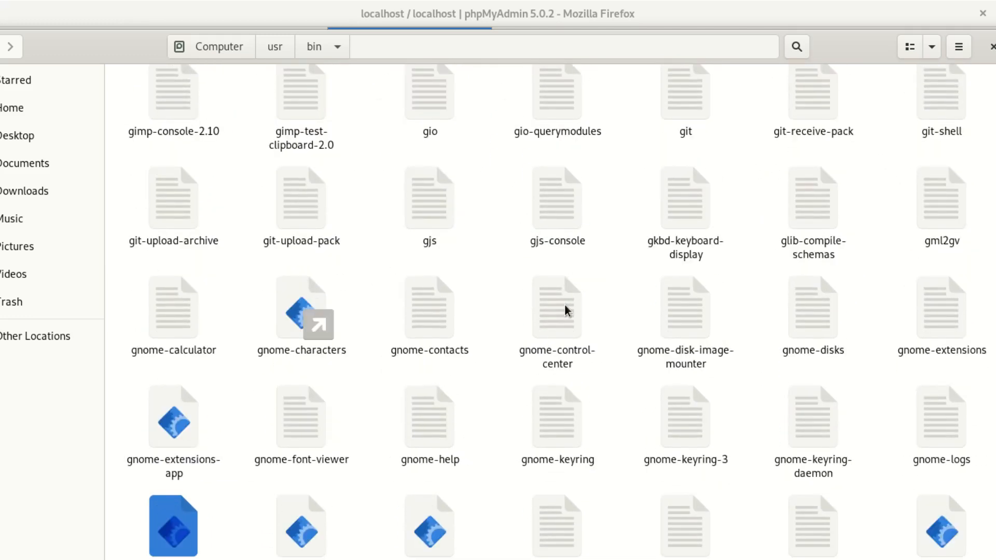
{"action": "key", "text": "Down"}
{"action": "key", "text": "Down"}
{"action": "key", "text": "Down"}
{"action": "key", "text": "Down"}
{"action": "key", "text": "Down"}
{"action": "key", "text": "Down"}
{"action": "key", "text": "Down"}
{"action": "key", "text": "Down"}
{"action": "key", "text": "Down"}
{"action": "key", "text": "Down"}
{"action": "key", "text": "Down"}
{"action": "key", "text": "Down"}
{"action": "key", "text": "Down"}
{"action": "key", "text": "Down"}
{"action": "key", "text": "Down"}
{"action": "key", "text": "Down"}
{"action": "key", "text": "Down"}
{"action": "key", "text": "Down"}
{"action": "key", "text": "Down"}
{"action": "key", "text": "Down"}
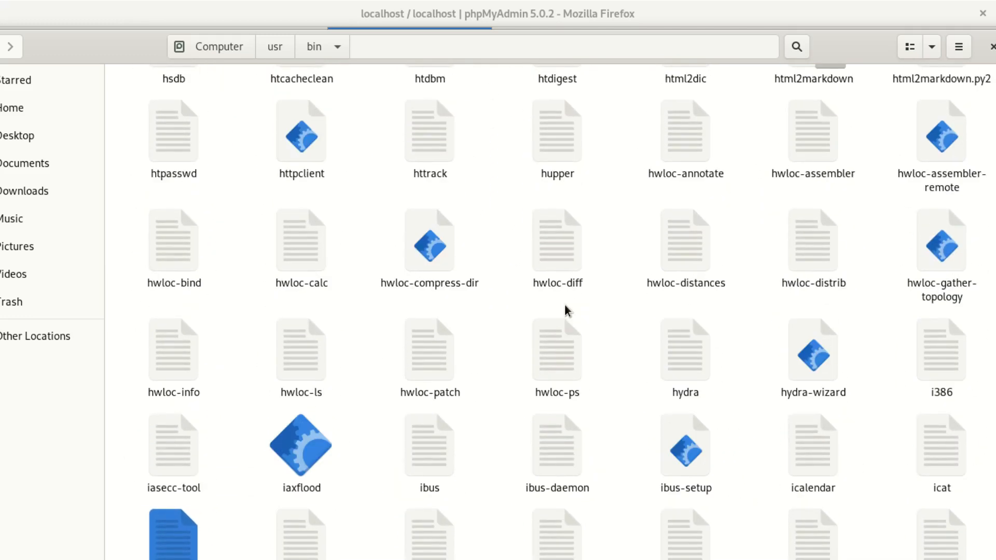
{"action": "key", "text": "Down"}
{"action": "key", "text": "Down"}
{"action": "key", "text": "Down"}
{"action": "key", "text": "Down"}
{"action": "key", "text": "Down"}
{"action": "key", "text": "Down"}
{"action": "key", "text": "Down"}
{"action": "key", "text": "Down"}
{"action": "key", "text": "Down"}
{"action": "key", "text": "Down"}
{"action": "key", "text": "Down"}
{"action": "key", "text": "Down"}
{"action": "key", "text": "Down"}
{"action": "key", "text": "Down"}
{"action": "key", "text": "Down"}
{"action": "key", "text": "Down"}
{"action": "key", "text": "Down"}
{"action": "key", "text": "Down"}
{"action": "key", "text": "Down"}
{"action": "key", "text": "Down"}
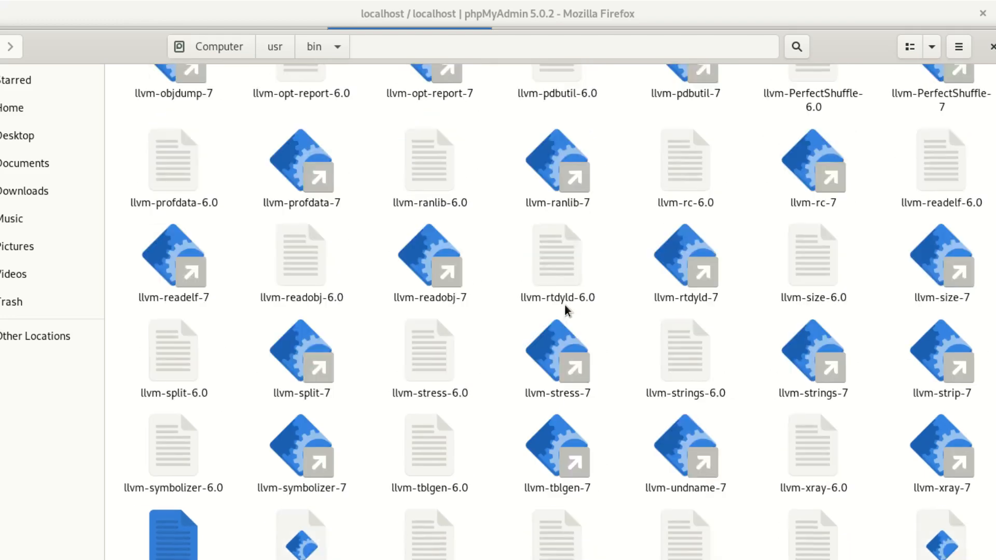
{"action": "key", "text": "Down"}
{"action": "key", "text": "Down"}
{"action": "key", "text": "Down"}
{"action": "key", "text": "Down"}
{"action": "key", "text": "Down"}
{"action": "key", "text": "Down"}
{"action": "key", "text": "Down"}
{"action": "key", "text": "Down"}
{"action": "key", "text": "Down"}
{"action": "key", "text": "Down"}
{"action": "key", "text": "Down"}
{"action": "key", "text": "Down"}
{"action": "key", "text": "Down"}
{"action": "key", "text": "Down"}
{"action": "key", "text": "Down"}
{"action": "key", "text": "Down"}
{"action": "key", "text": "Down"}
{"action": "key", "text": "Down"}
{"action": "key", "text": "Down"}
{"action": "key", "text": "Down"}
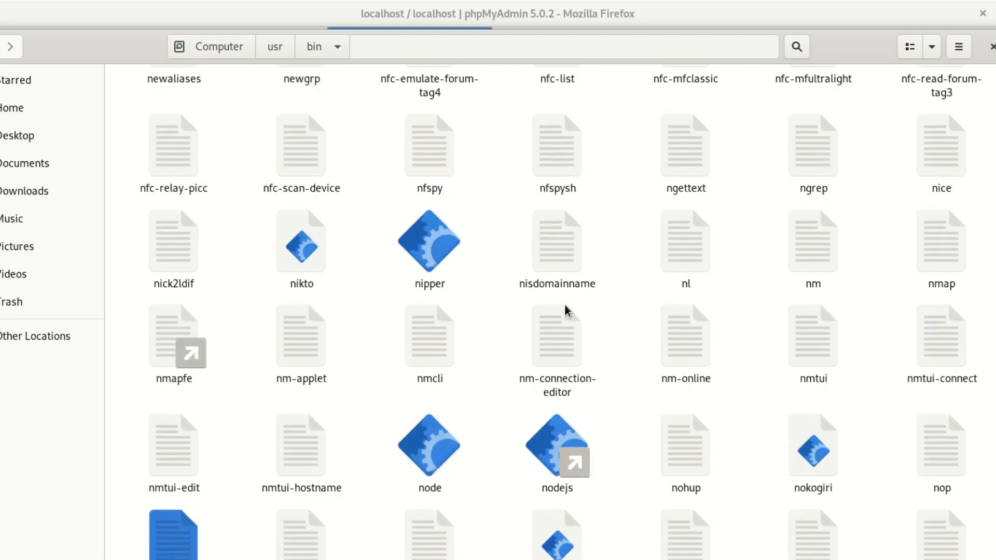
{"action": "key", "text": "Down"}
{"action": "key", "text": "Down"}
{"action": "key", "text": "Down"}
{"action": "key", "text": "Down"}
{"action": "key", "text": "Down"}
{"action": "key", "text": "Down"}
{"action": "key", "text": "Down"}
{"action": "key", "text": "Down"}
{"action": "key", "text": "Down"}
{"action": "key", "text": "Down"}
{"action": "key", "text": "Down"}
{"action": "key", "text": "Down"}
{"action": "key", "text": "Down"}
{"action": "key", "text": "Down"}
{"action": "key", "text": "Down"}
{"action": "key", "text": "Down"}
{"action": "key", "text": "Down"}
{"action": "key", "text": "Down"}
{"action": "key", "text": "Down"}
{"action": "key", "text": "Down"}
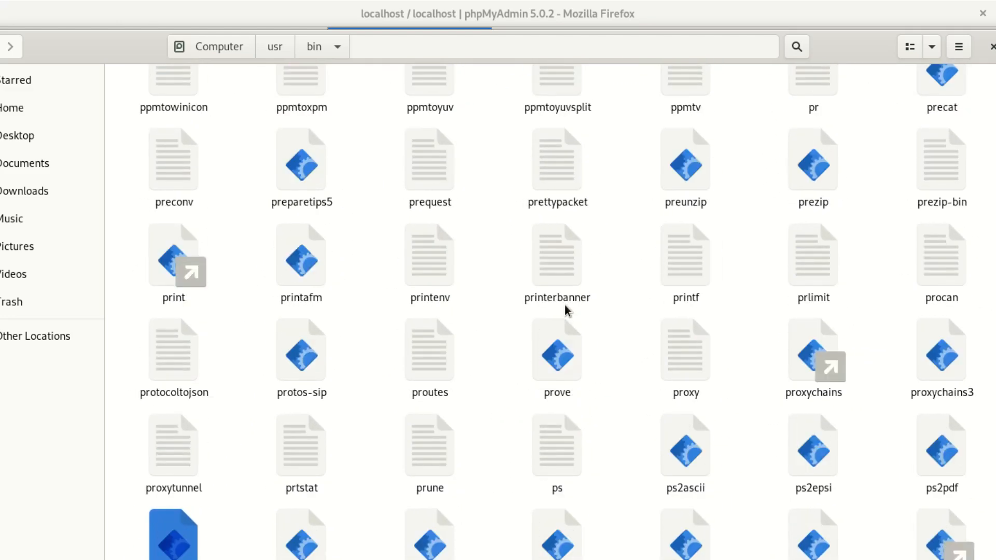
{"action": "key", "text": "Down"}
{"action": "key", "text": "Down"}
{"action": "key", "text": "Down"}
{"action": "key", "text": "Down"}
{"action": "key", "text": "Down"}
{"action": "key", "text": "Down"}
{"action": "key", "text": "Down"}
{"action": "key", "text": "Down"}
{"action": "key", "text": "Down"}
{"action": "key", "text": "Down"}
{"action": "key", "text": "Down"}
{"action": "key", "text": "Down"}
{"action": "key", "text": "Down"}
{"action": "key", "text": "Down"}
{"action": "key", "text": "Down"}
{"action": "key", "text": "Down"}
{"action": "key", "text": "Down"}
{"action": "key", "text": "Down"}
{"action": "key", "text": "Down"}
{"action": "key", "text": "Down"}
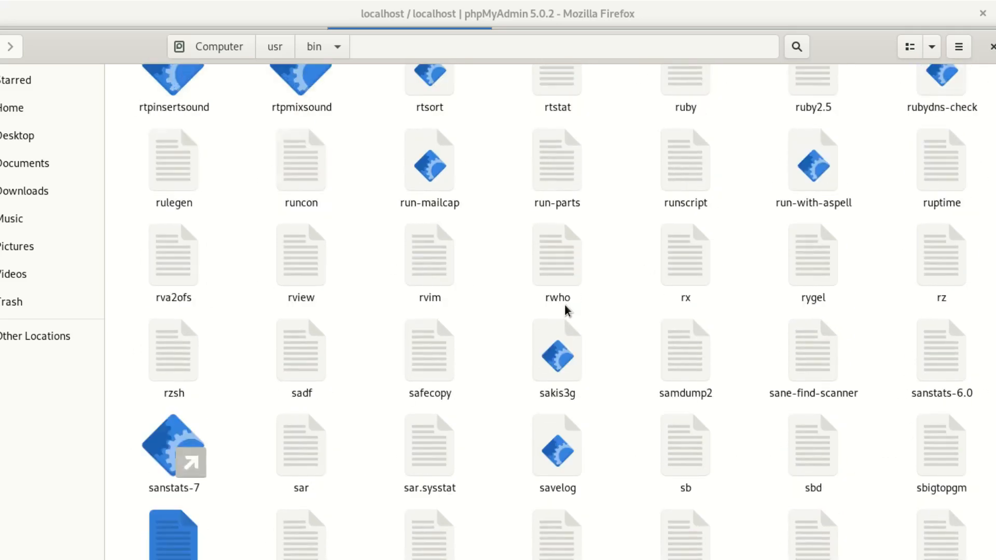
{"action": "key", "text": "Down"}
{"action": "key", "text": "Down"}
{"action": "key", "text": "Down"}
{"action": "key", "text": "Down"}
{"action": "key", "text": "Down"}
{"action": "key", "text": "Down"}
{"action": "key", "text": "Down"}
{"action": "key", "text": "Down"}
{"action": "key", "text": "Down"}
{"action": "key", "text": "Down"}
{"action": "key", "text": "Down"}
{"action": "key", "text": "Down"}
{"action": "key", "text": "Down"}
{"action": "key", "text": "Down"}
{"action": "key", "text": "Down"}
{"action": "key", "text": "Down"}
{"action": "key", "text": "Down"}
{"action": "key", "text": "Down"}
{"action": "key", "text": "Down"}
{"action": "key", "text": "Down"}
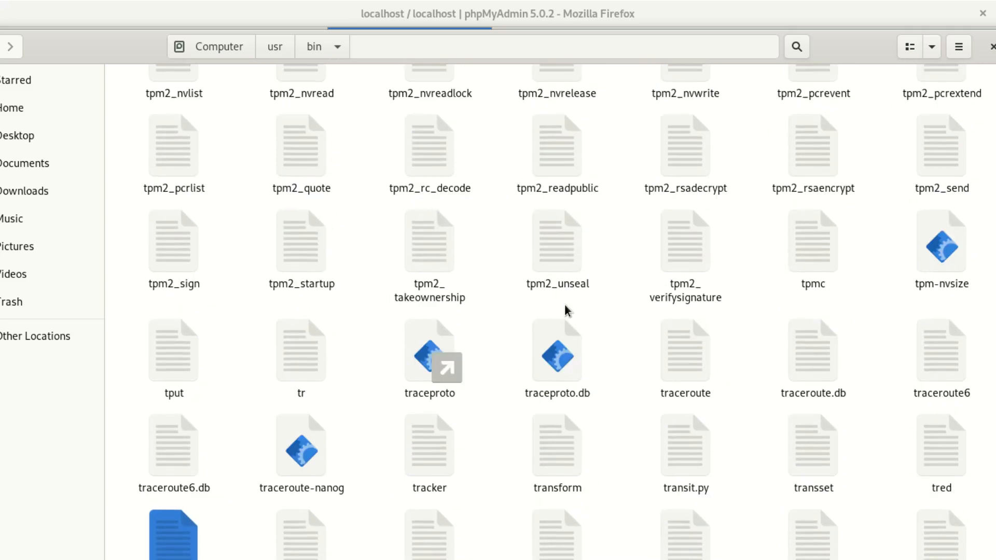
{"action": "key", "text": "Down"}
{"action": "key", "text": "Down"}
{"action": "key", "text": "Down"}
{"action": "key", "text": "Down"}
{"action": "key", "text": "Down"}
{"action": "key", "text": "Down"}
{"action": "key", "text": "Down"}
{"action": "key", "text": "Down"}
{"action": "key", "text": "Down"}
{"action": "key", "text": "Down"}
{"action": "key", "text": "Down"}
{"action": "key", "text": "Down"}
{"action": "key", "text": "Down"}
{"action": "key", "text": "Down"}
{"action": "key", "text": "Down"}
{"action": "key", "text": "Down"}
{"action": "key", "text": "Down"}
{"action": "key", "text": "Down"}
{"action": "key", "text": "Down"}
{"action": "key", "text": "Down"}
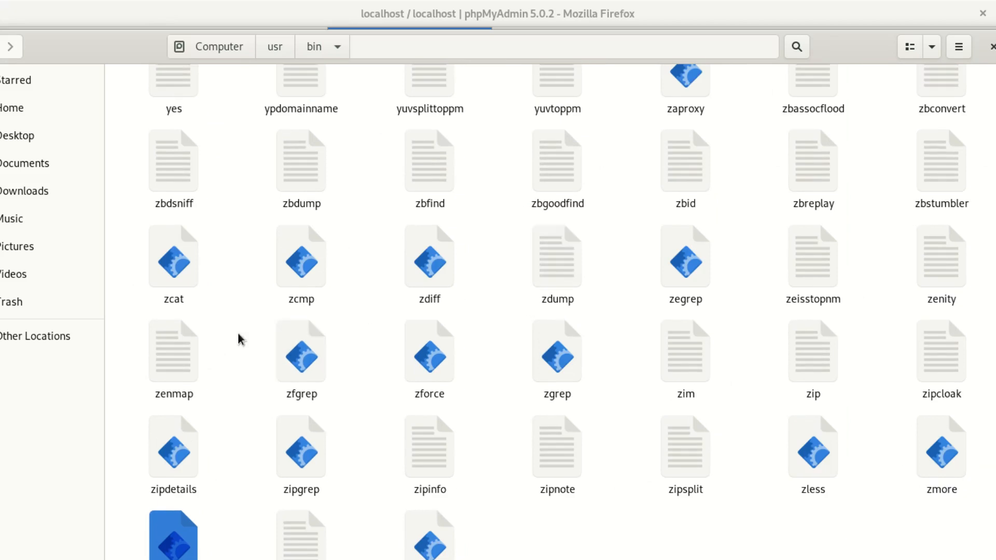
Go back to /usr, open lib, and browse its contents around libettercap and gnome-session.
{"action": "left_click_drag", "start_coordinate": [49, 36], "coordinate": [69, 48]}
{"action": "left_click", "coordinate": [52, 67]}
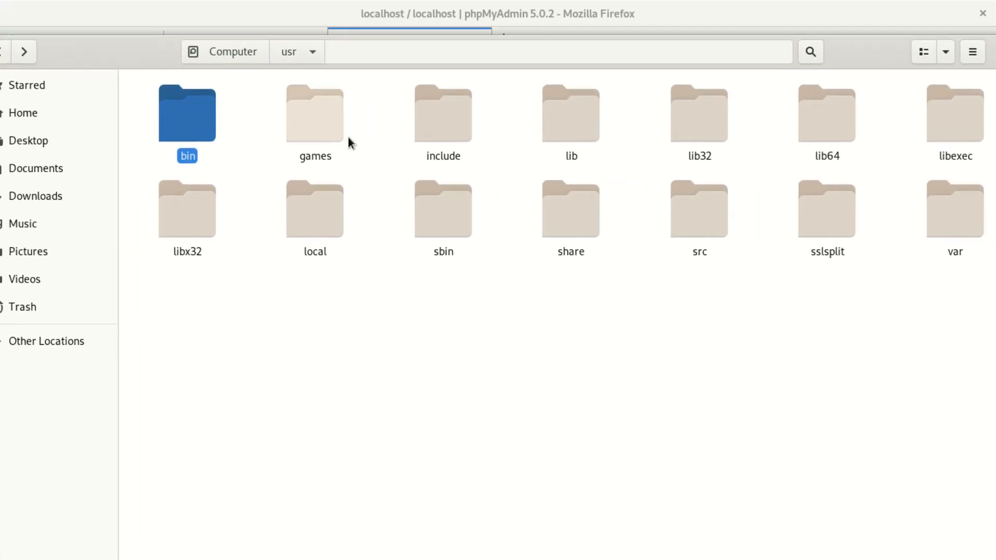
{"action": "left_click", "coordinate": [549, 136]}
{"action": "double_click", "coordinate": [549, 134]}
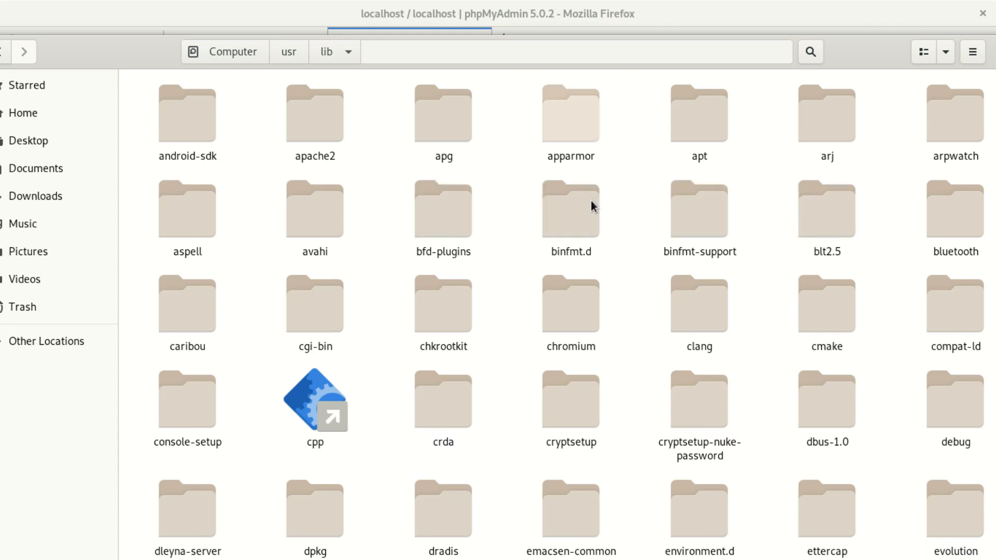
{"action": "key", "text": "Down"}
{"action": "key", "text": "Down"}
{"action": "key", "text": "Down"}
{"action": "key", "text": "Down"}
{"action": "key", "text": "Down"}
{"action": "key", "text": "Down"}
{"action": "key", "text": "Down"}
{"action": "key", "text": "Down"}
{"action": "key", "text": "Down"}
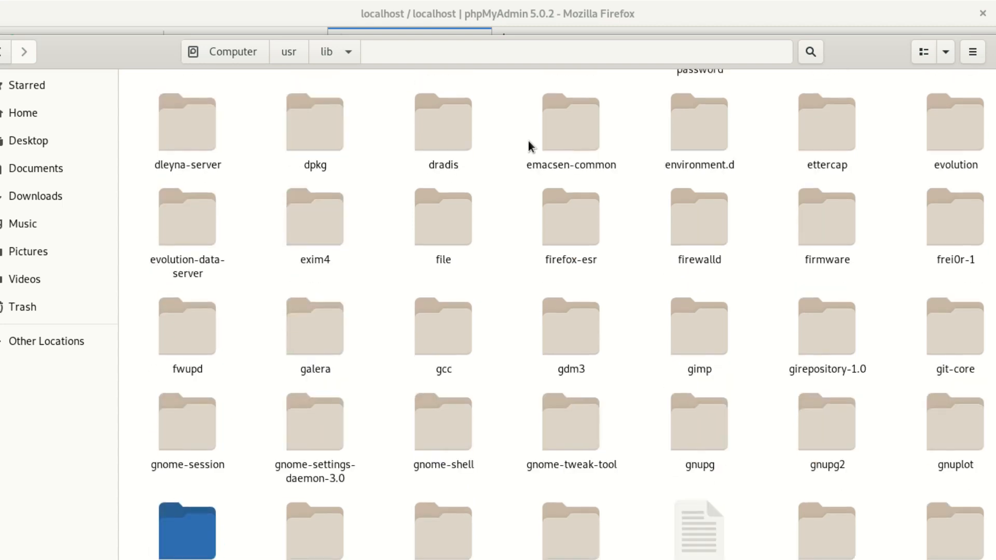
{"action": "key", "text": "Down"}
{"action": "key", "text": "Down"}
{"action": "key", "text": "Down"}
{"action": "key", "text": "Down"}
{"action": "key", "text": "Down"}
{"action": "key", "text": "Down"}
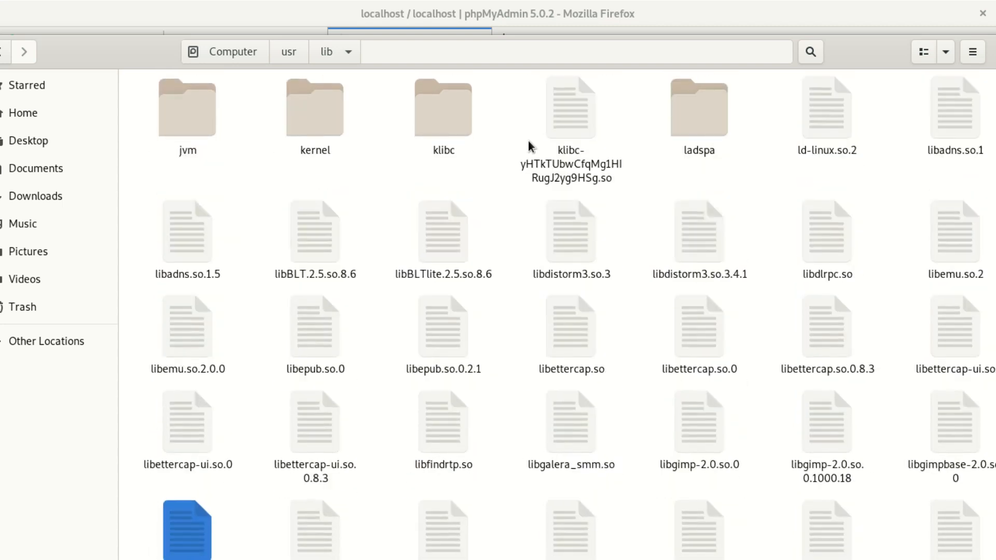
{"action": "key", "text": "Down"}
{"action": "key", "text": "Down"}
{"action": "key", "text": "Up"}
{"action": "key", "text": "Up"}
{"action": "key", "text": "Up"}
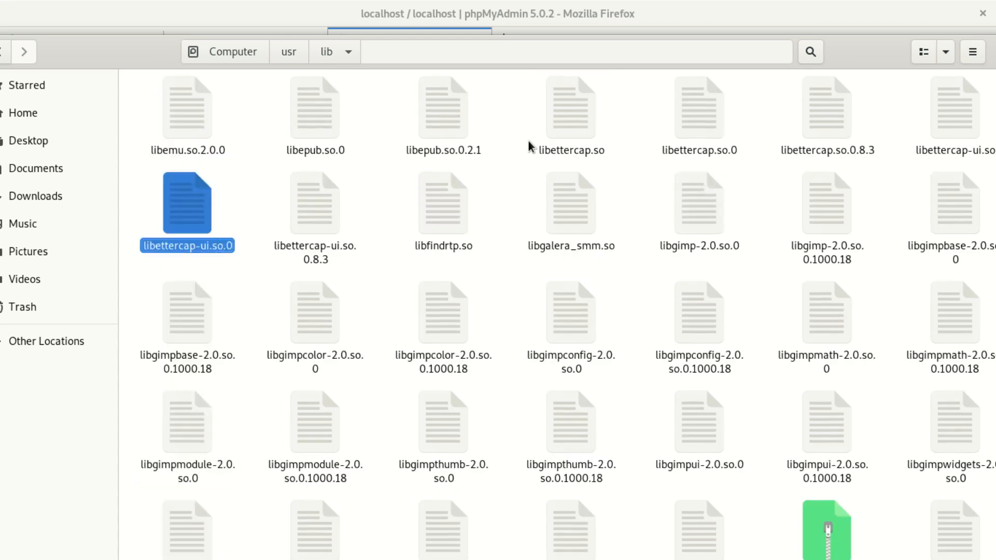
{"action": "key", "text": "Up"}
{"action": "key", "text": "Up"}
{"action": "key", "text": "Up"}
{"action": "key", "text": "Up"}
{"action": "key", "text": "Up"}
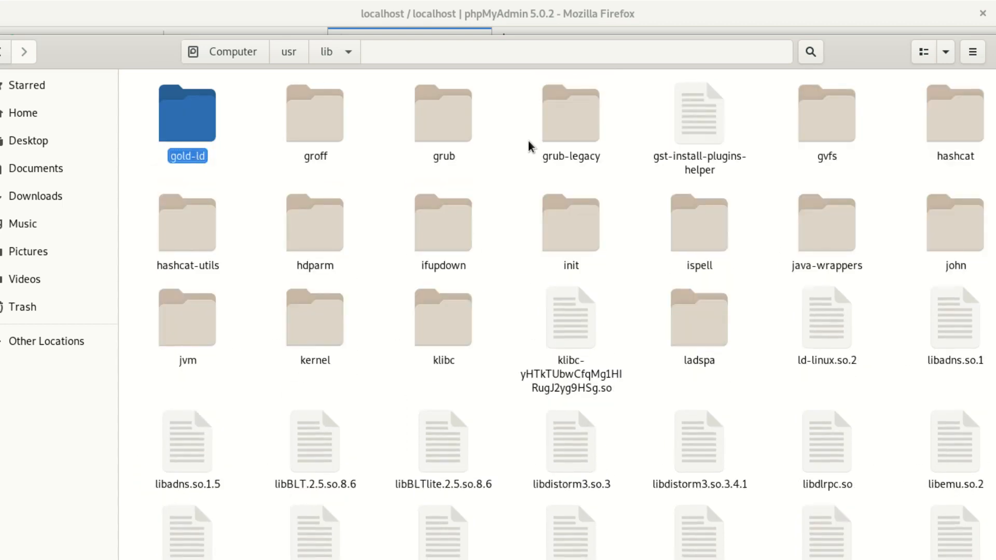
{"action": "key", "text": "Up"}
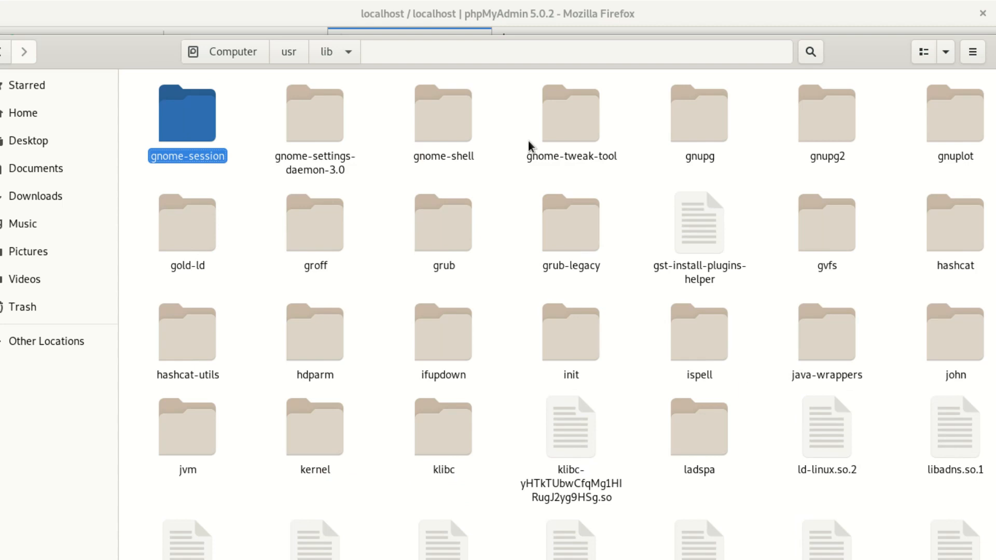
Search for php and open /usr/lib/php/7.3/php.ini-development in a maximized Text Editor.
{"action": "left_click", "coordinate": [810, 52]}
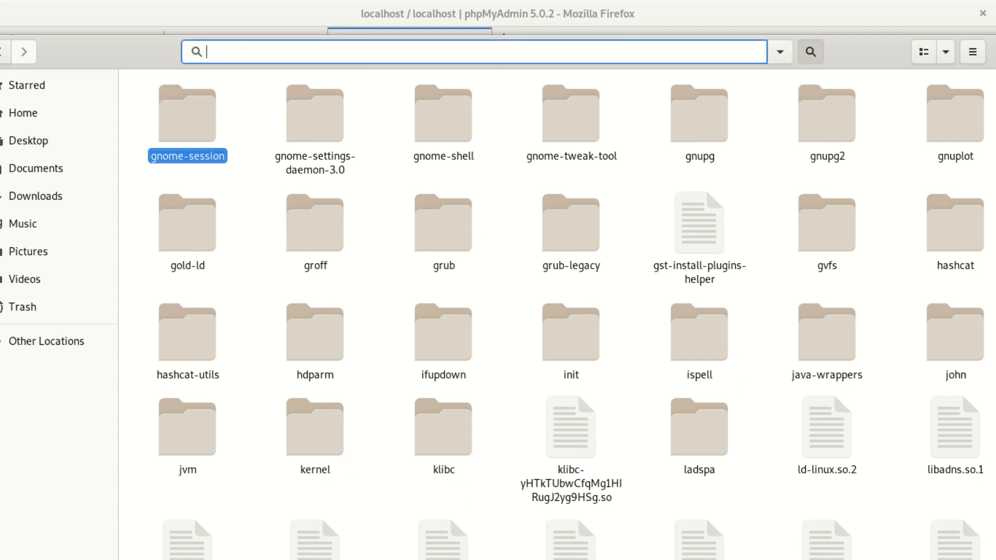
{"action": "type", "text": "php"}
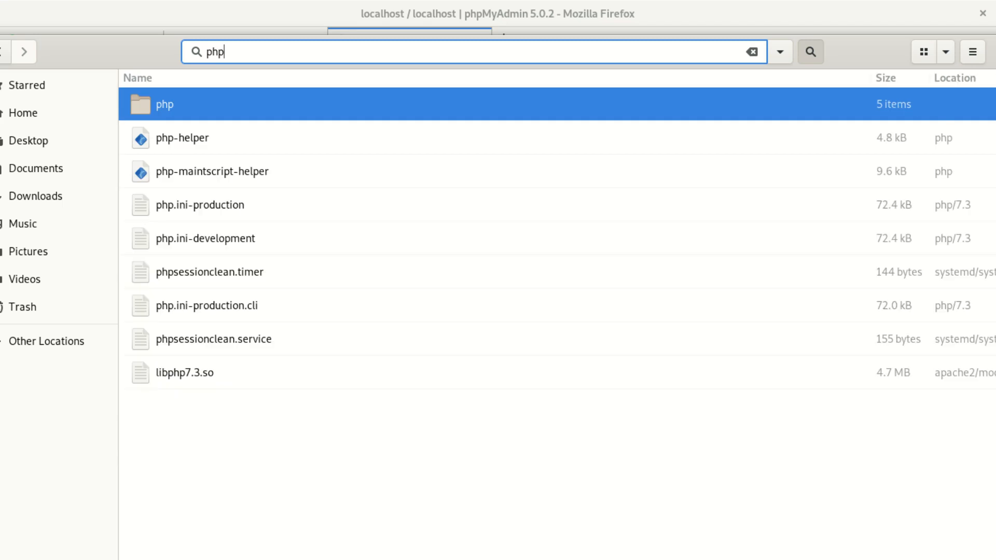
{"action": "left_click", "coordinate": [161, 110]}
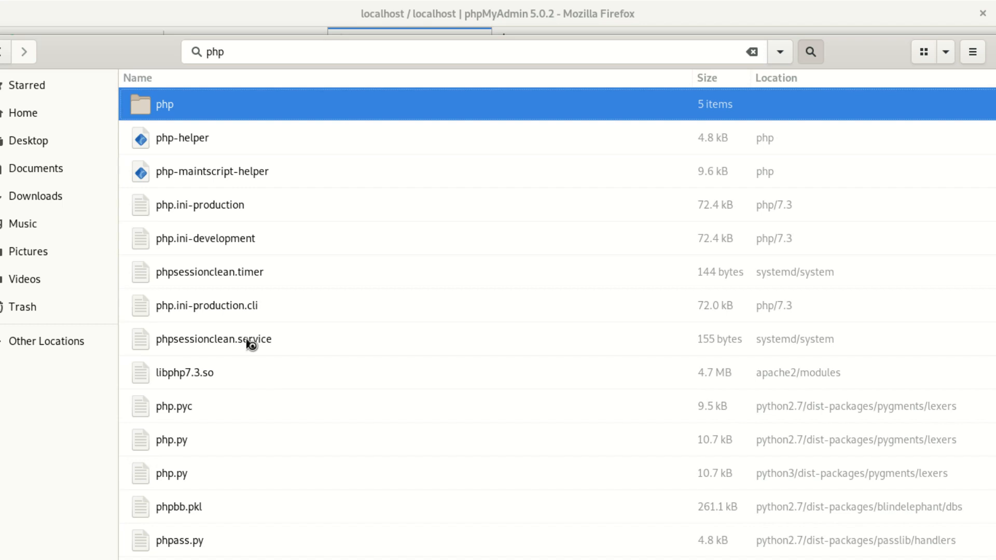
{"action": "double_click", "coordinate": [163, 107]}
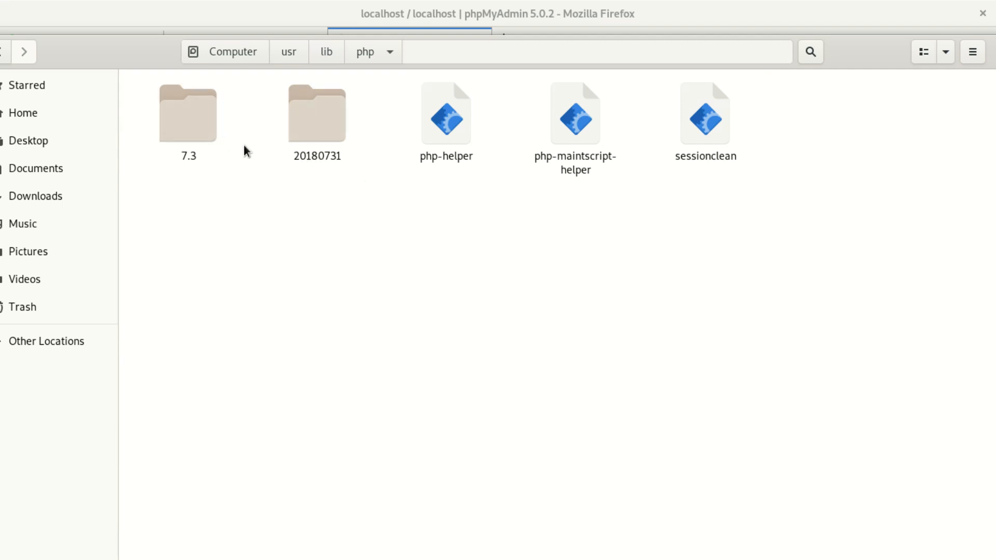
{"action": "double_click", "coordinate": [197, 131]}
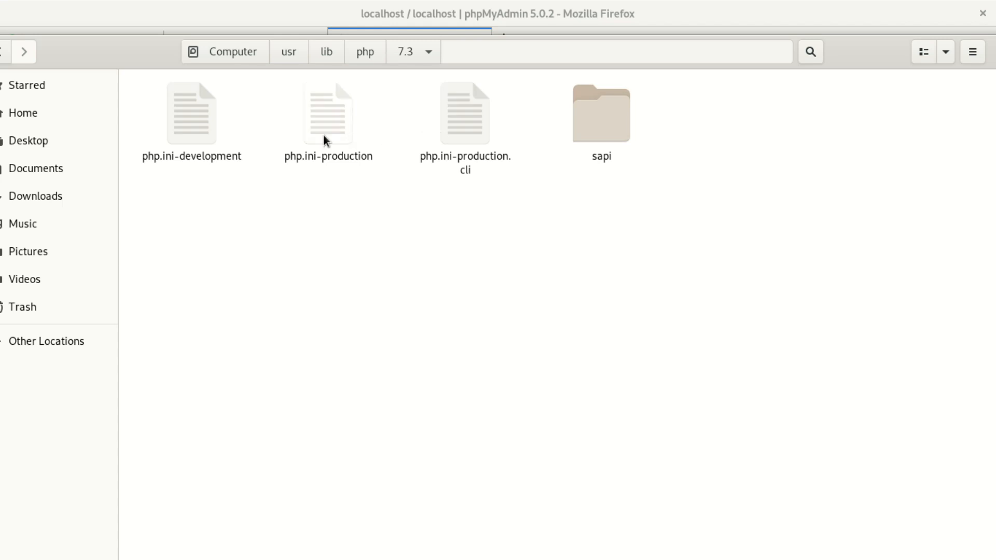
{"action": "right_click", "coordinate": [196, 117]}
{"action": "left_click", "coordinate": [294, 128]}
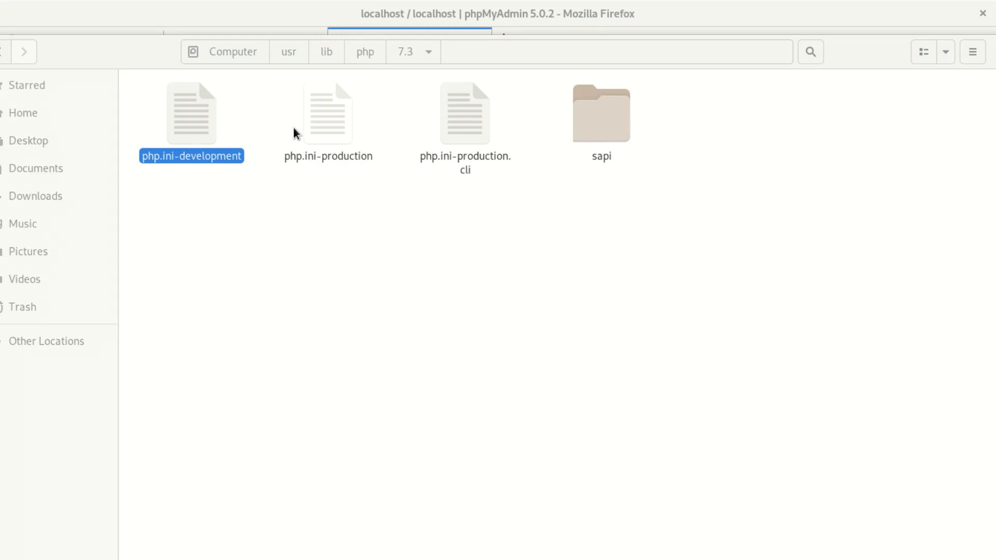
{"action": "left_click_drag", "start_coordinate": [995, 179], "coordinate": [395, 2]}
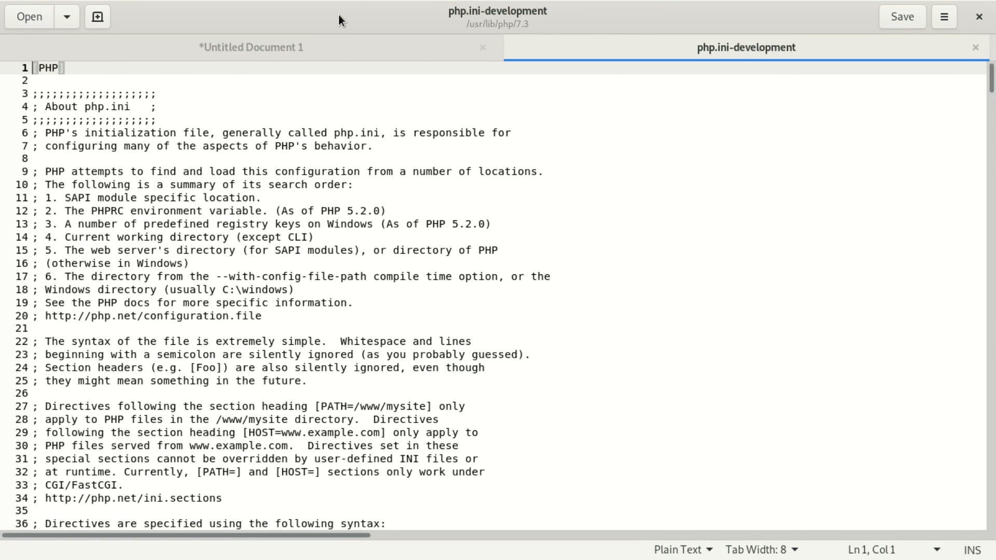
Find upload_max_filesize and delete the 2 from its 2M value.
{"action": "left_click", "coordinate": [320, 162]}
{"action": "key", "text": "ctrl+f"}
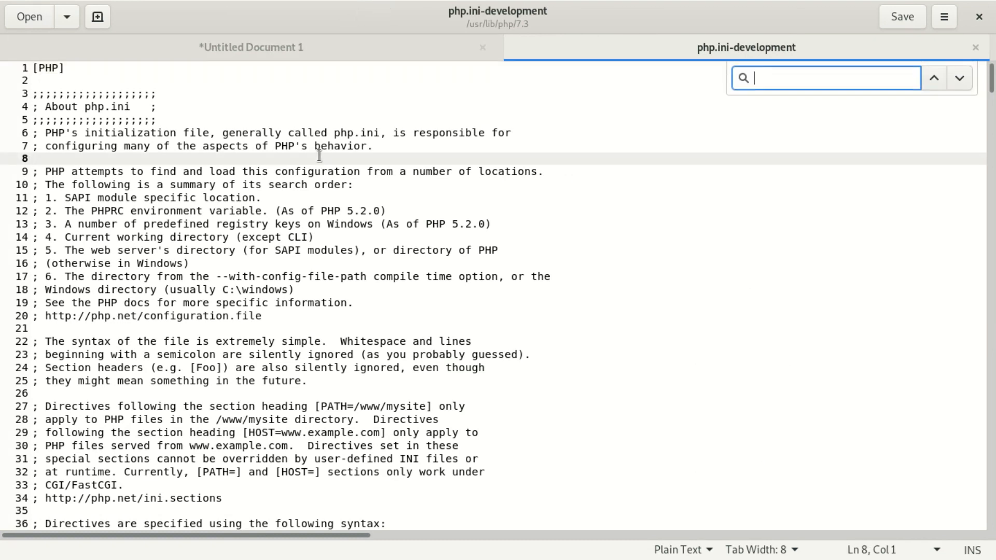
{"action": "type", "text": "uplo"}
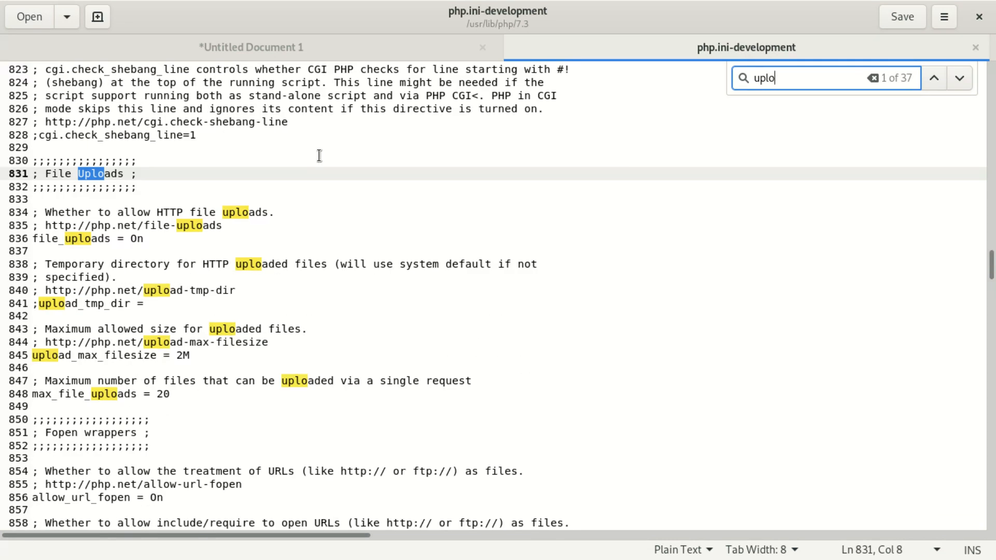
{"action": "type", "text": "ad"}
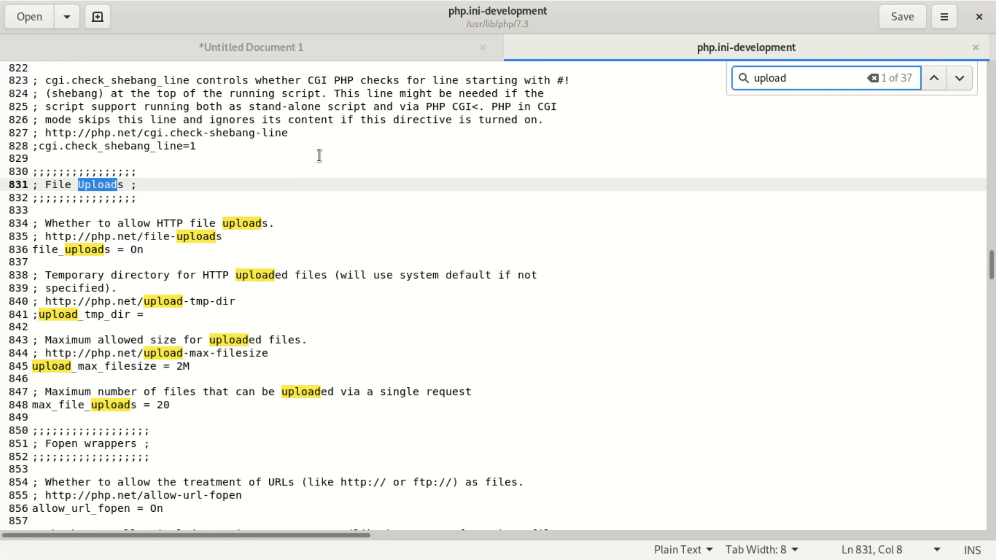
{"action": "type", "text": "_"}
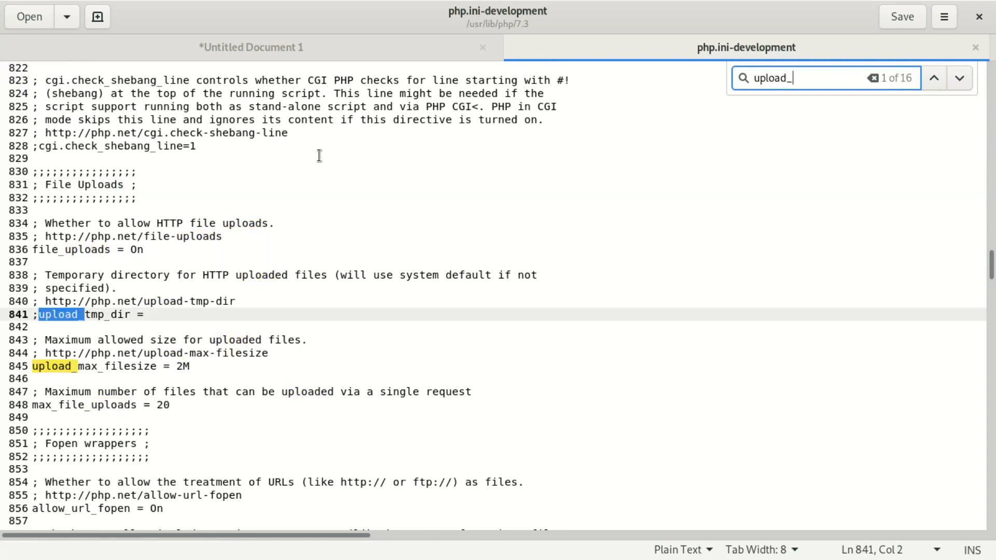
{"action": "type", "text": "m"}
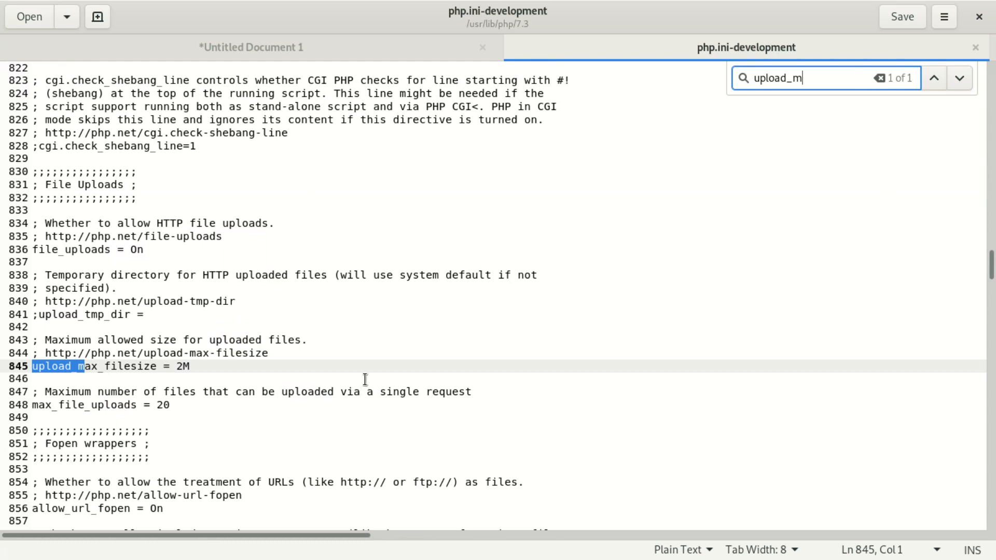
{"action": "left_click", "coordinate": [181, 369]}
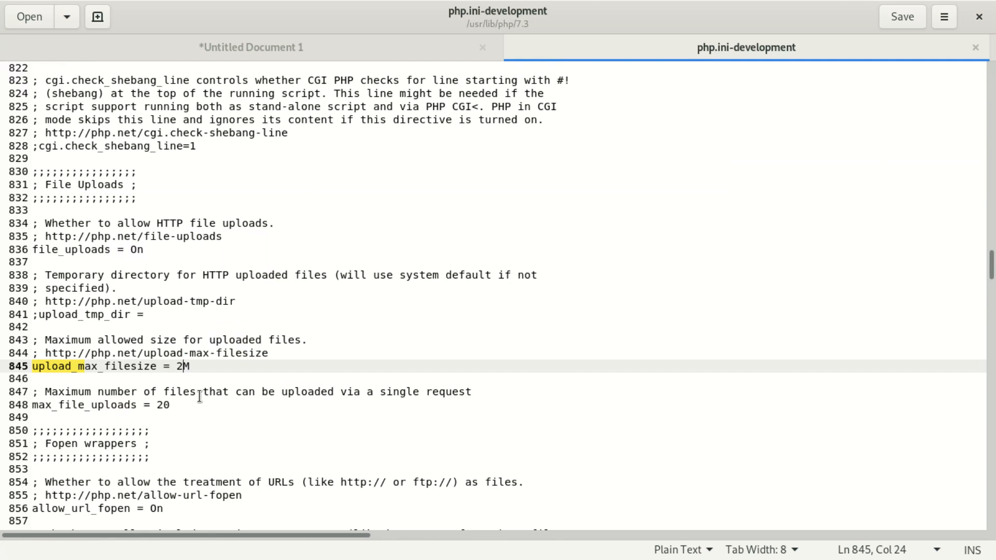
{"action": "key", "text": "BackSpace"}
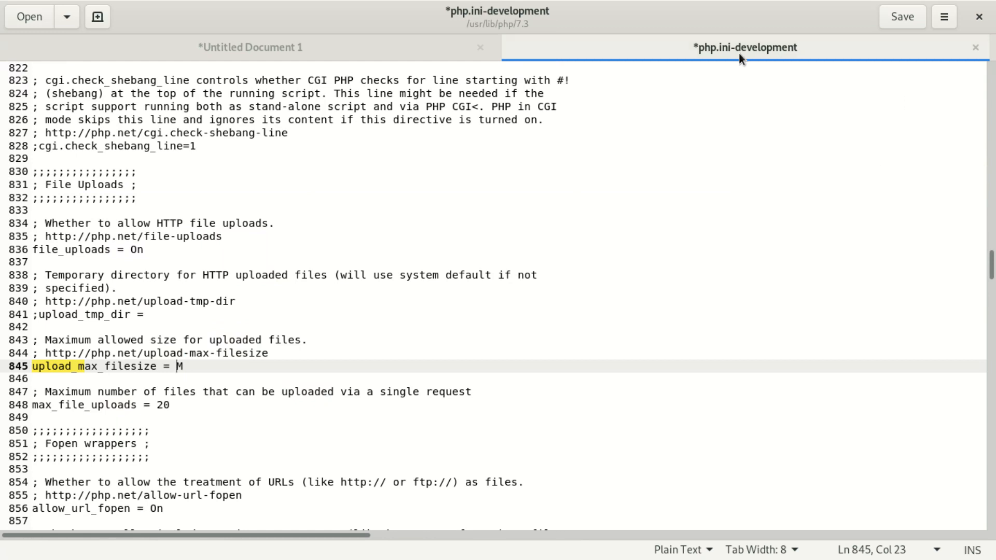
Unmaximize gedit, restore Firefox to a smaller size, and move gedit lower right.
{"action": "left_click_drag", "start_coordinate": [379, 7], "coordinate": [304, 77]}
{"action": "left_click_drag", "start_coordinate": [607, 11], "coordinate": [590, 278]}
{"action": "left_click_drag", "start_coordinate": [408, 74], "coordinate": [416, 265]}
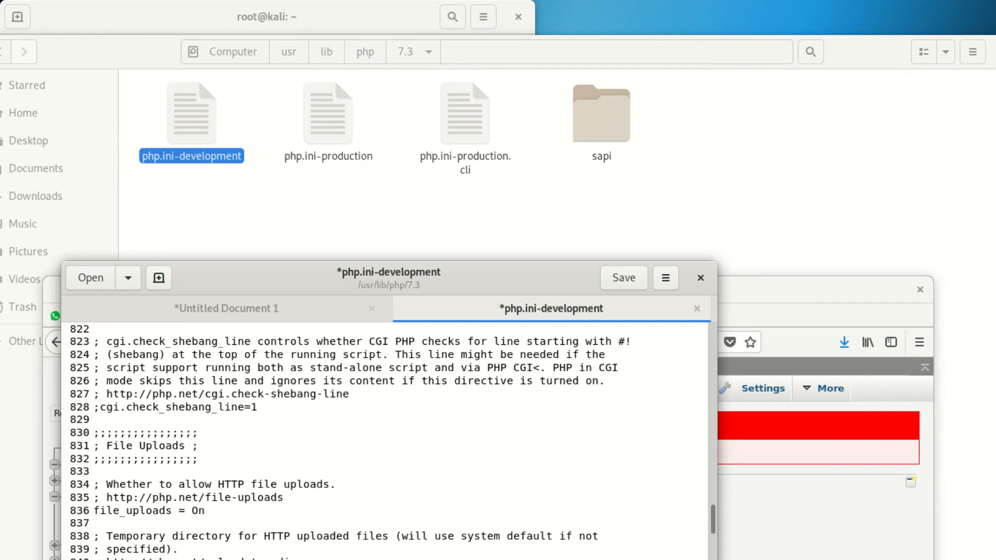
Close the terminal, bring the Files window back on screen, and search for php.
{"action": "left_click_drag", "start_coordinate": [863, 47], "coordinate": [693, 75]}
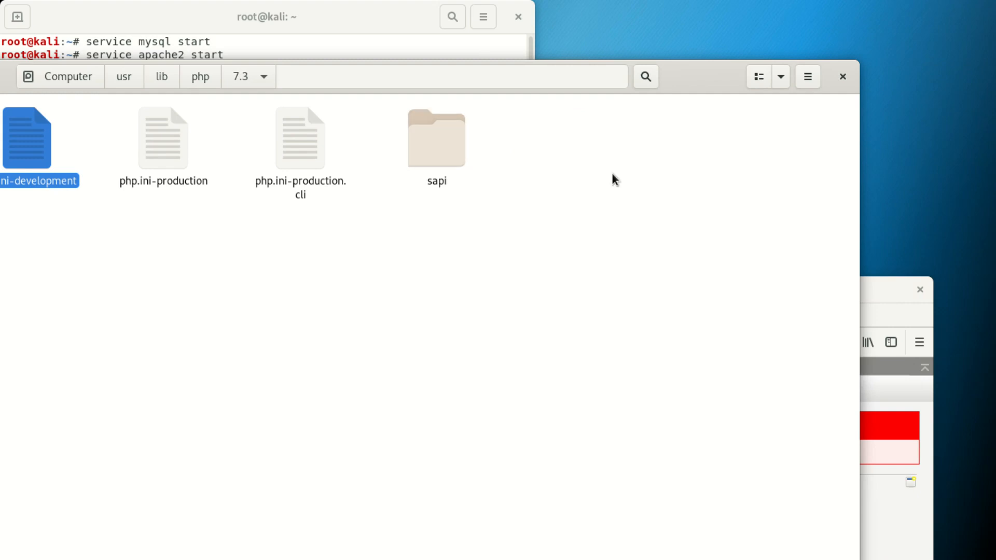
{"action": "left_click", "coordinate": [341, 21]}
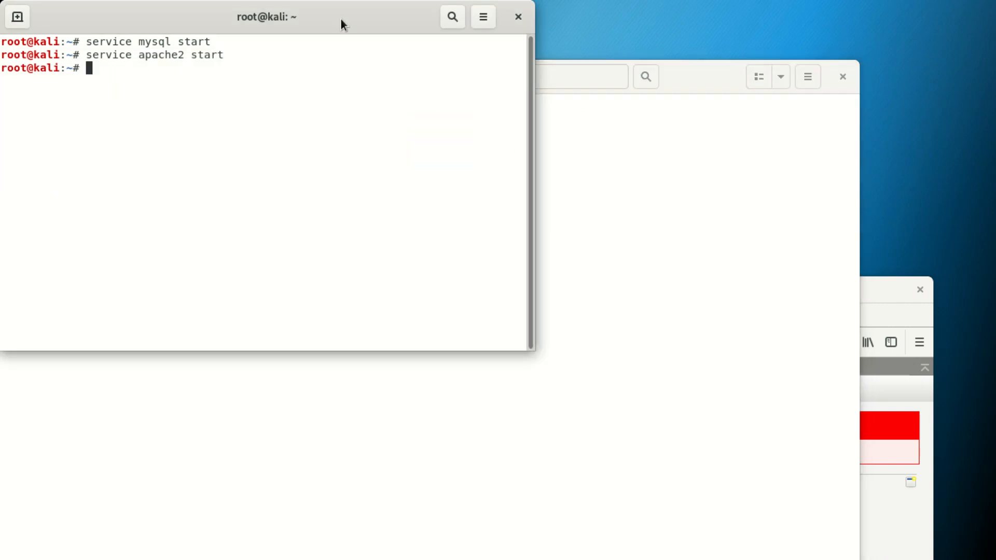
{"action": "left_click", "coordinate": [520, 17]}
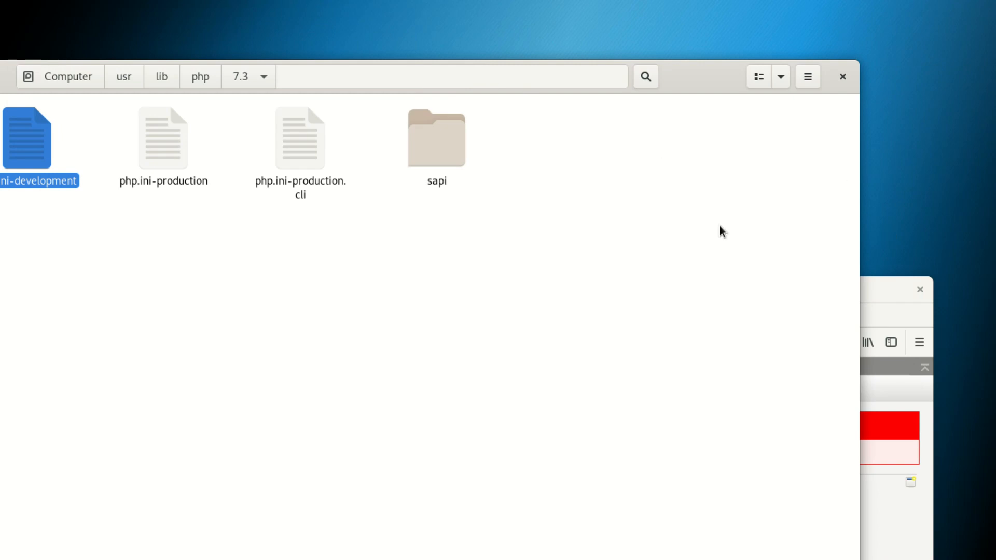
{"action": "left_click_drag", "start_coordinate": [713, 63], "coordinate": [891, 73]}
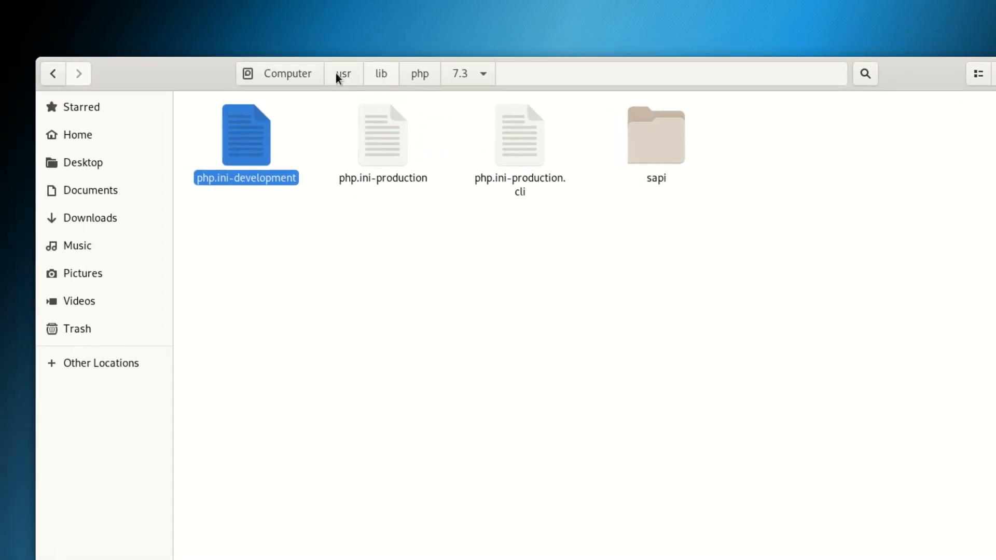
{"action": "left_click", "coordinate": [50, 78]}
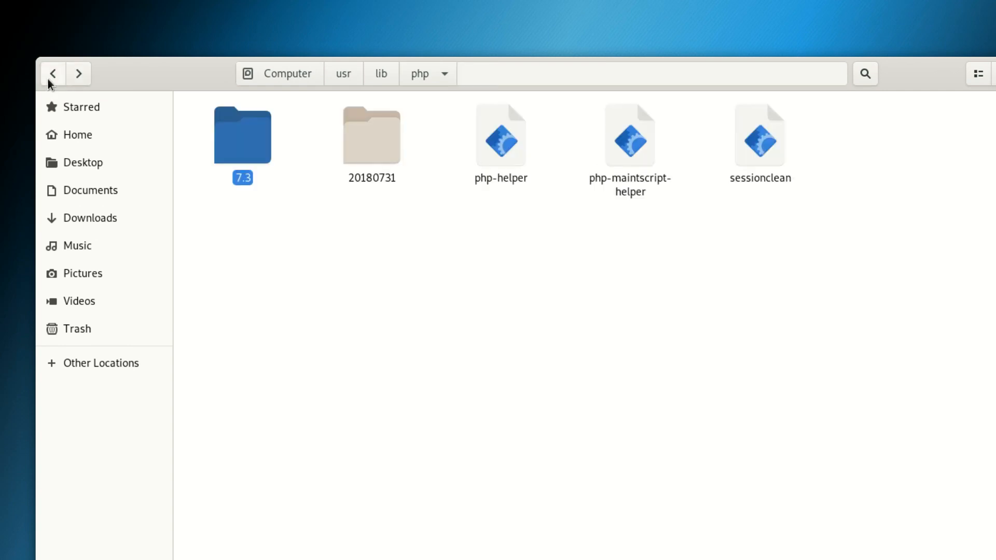
{"action": "key", "text": "ctrl+f"}
{"action": "type", "text": "php"}
Check in Properties that ddmmcrhy_db (copy).sql in Downloads is 9.6 MB, then move Files down.
{"action": "left_click", "coordinate": [86, 218]}
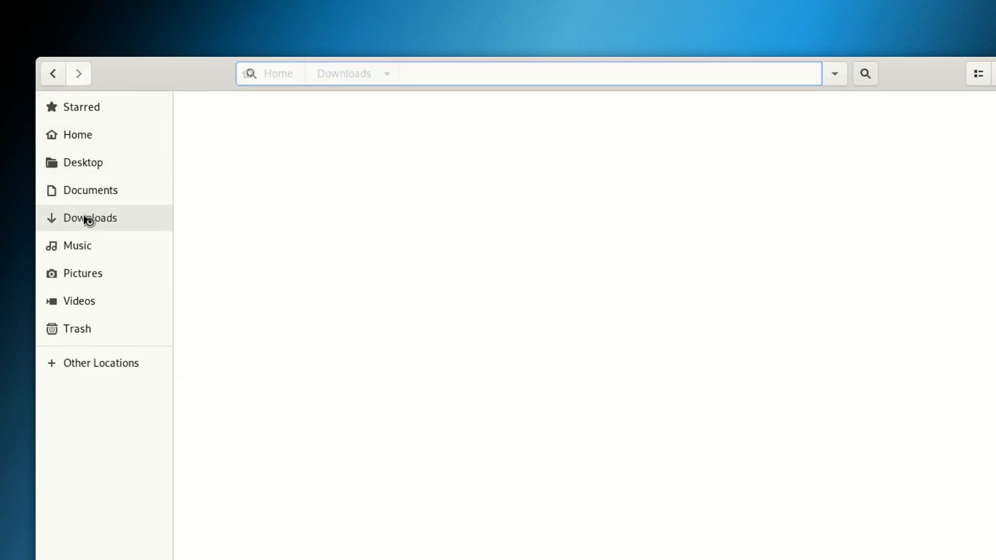
{"action": "right_click", "coordinate": [248, 198]}
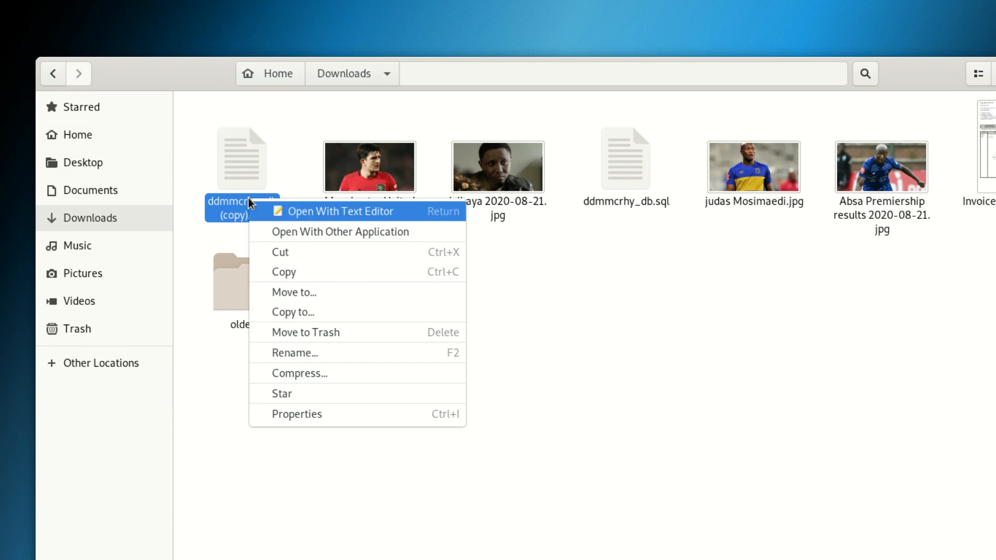
{"action": "left_click", "coordinate": [319, 412]}
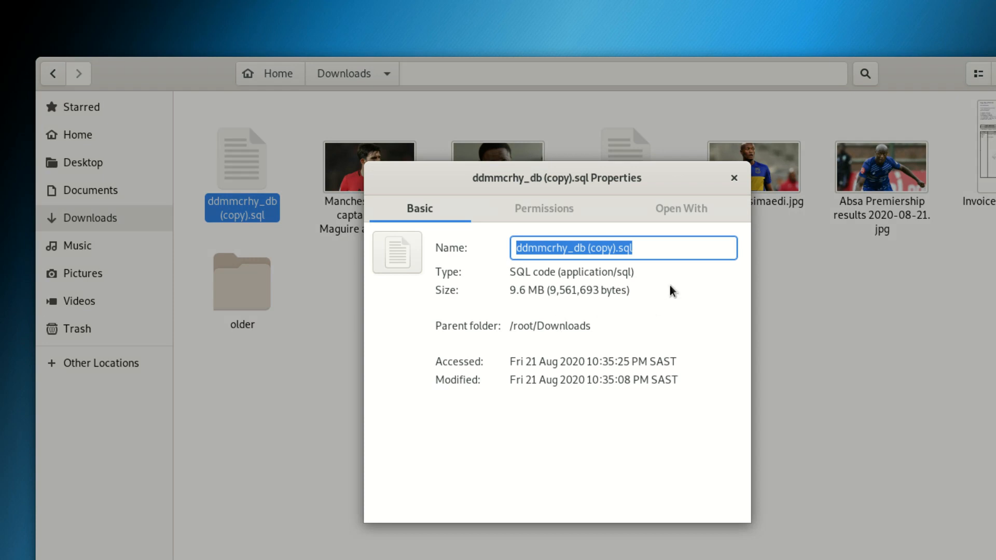
{"action": "left_click", "coordinate": [734, 178]}
{"action": "left_click_drag", "start_coordinate": [907, 80], "coordinate": [768, 504]}
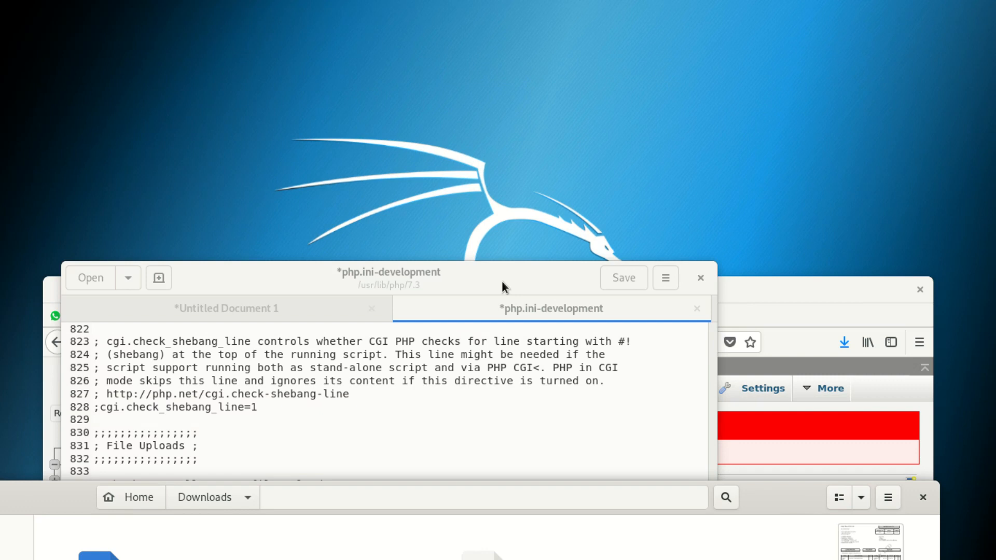
Maximize gedit, set upload_max_filesize to 60M, and save php.ini-development.
{"action": "left_click_drag", "start_coordinate": [503, 282], "coordinate": [518, 2]}
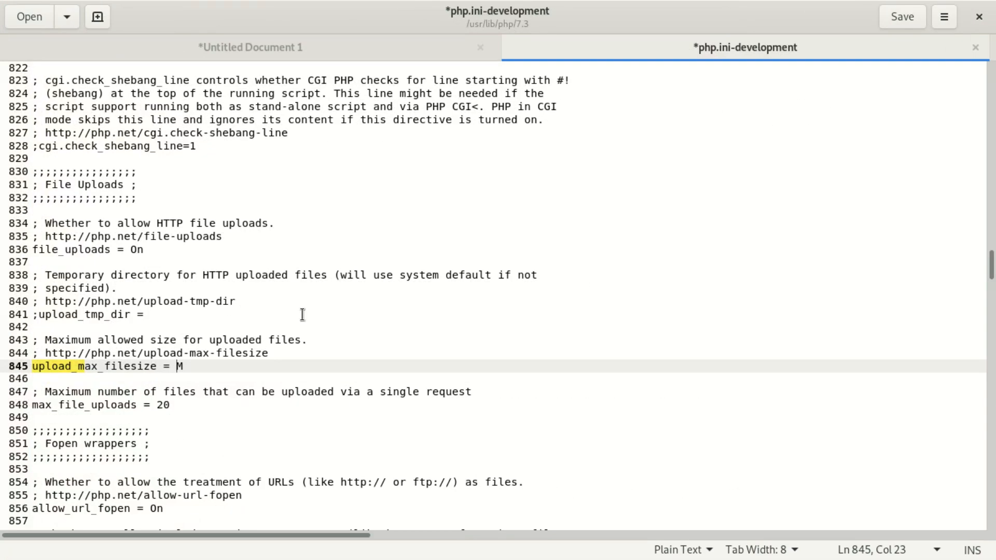
{"action": "type", "text": "2"}
{"action": "key", "text": "BackSpace"}
{"action": "type", "text": "60"}
{"action": "left_click", "coordinate": [903, 17]}
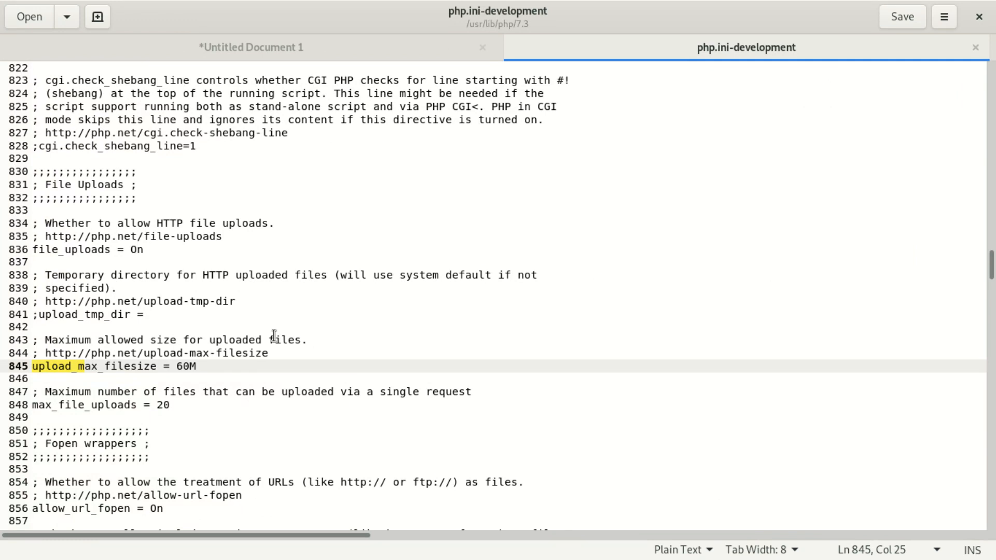
Reopen the find bar and trim the previous 'upload_m' search text.
{"action": "key", "text": "ctrl+f"}
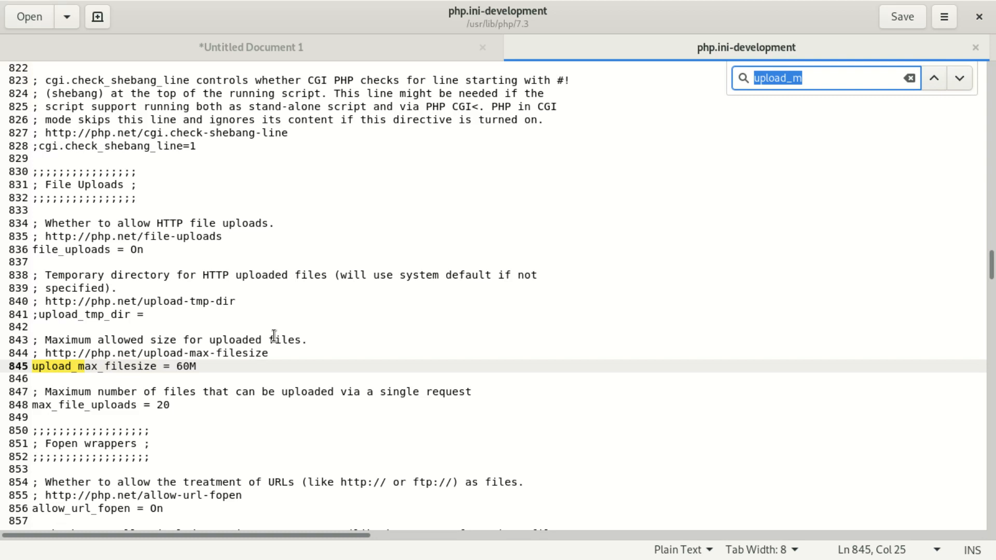
{"action": "key", "text": "End"}
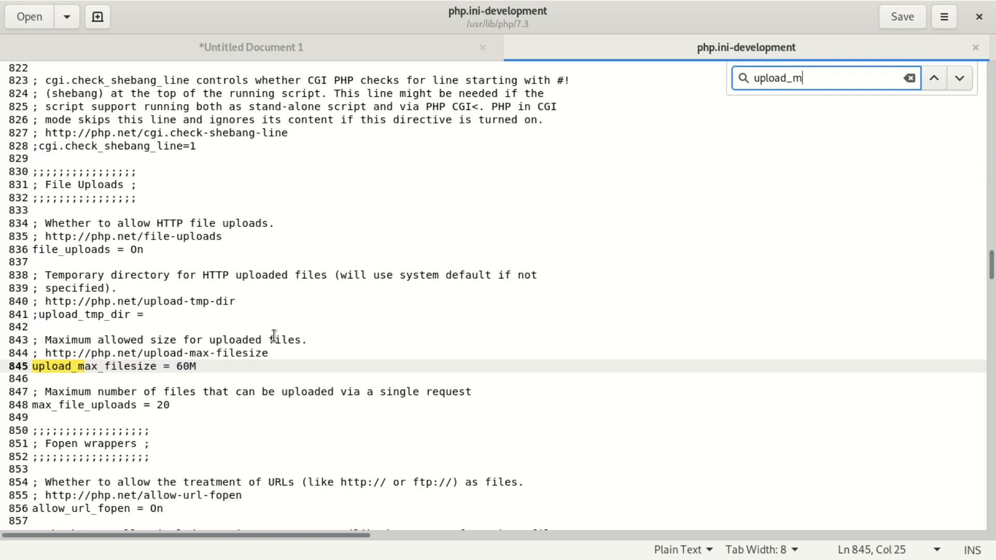
{"action": "key", "text": "BackSpace"}
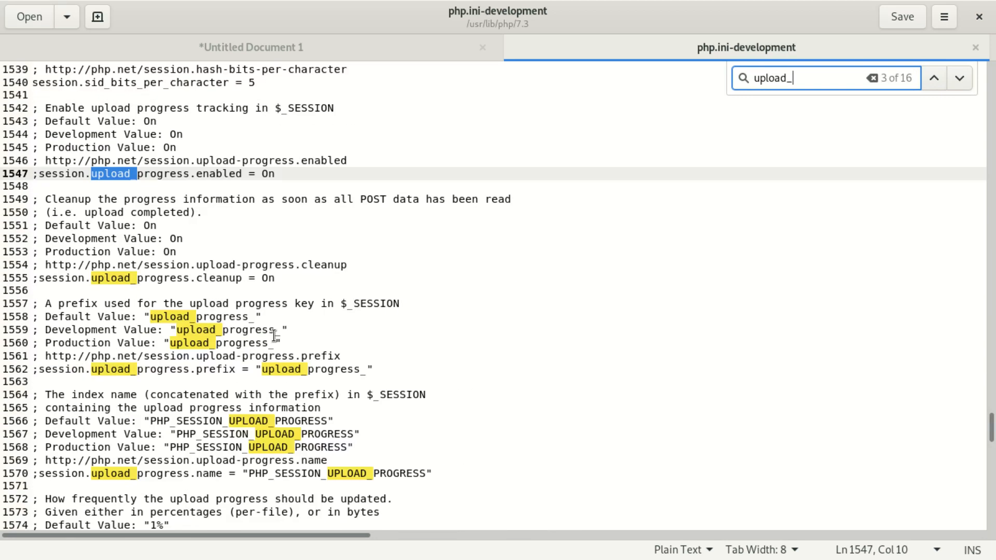
{"action": "key", "text": "BackSpace"}
{"action": "key", "text": "BackSpace"}
{"action": "key", "text": "BackSpace"}
{"action": "key", "text": "BackSpace"}
{"action": "key", "text": "BackSpace"}
{"action": "key", "text": "BackSpace"}
{"action": "key", "text": "BackSpace"}
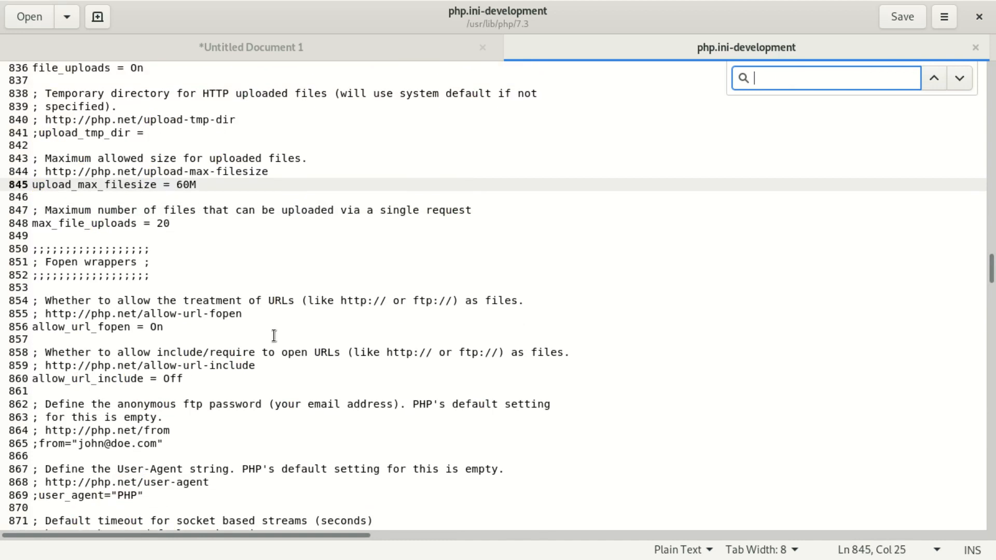
Find post_max_size on line 693, change 8M to 128M, and save the file.
{"action": "type", "text": "post"}
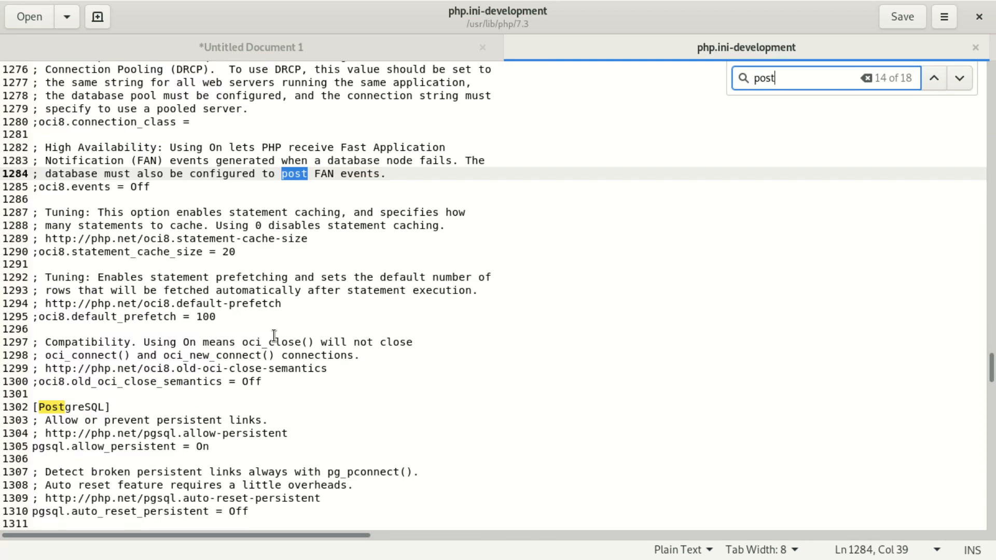
{"action": "type", "text": "_"}
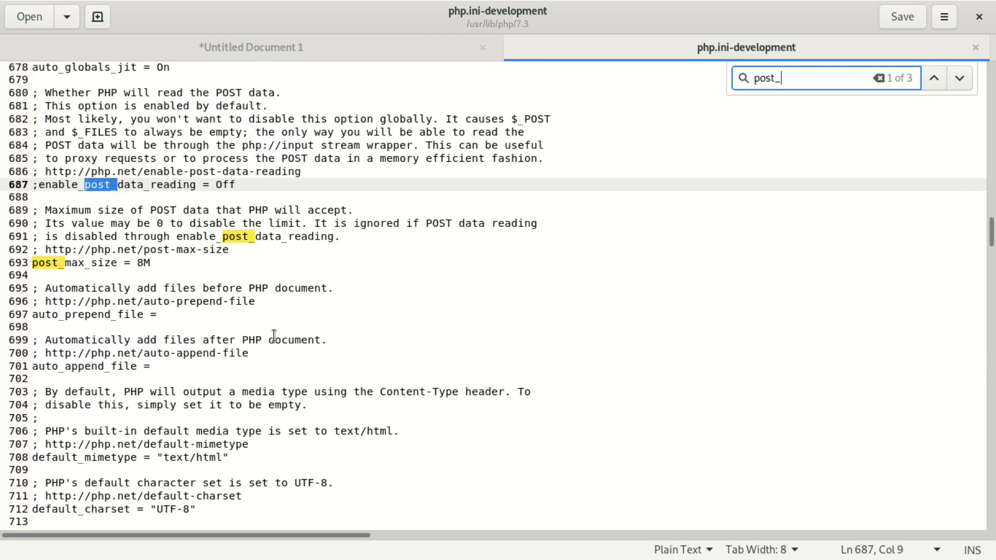
{"action": "type", "text": "ma"}
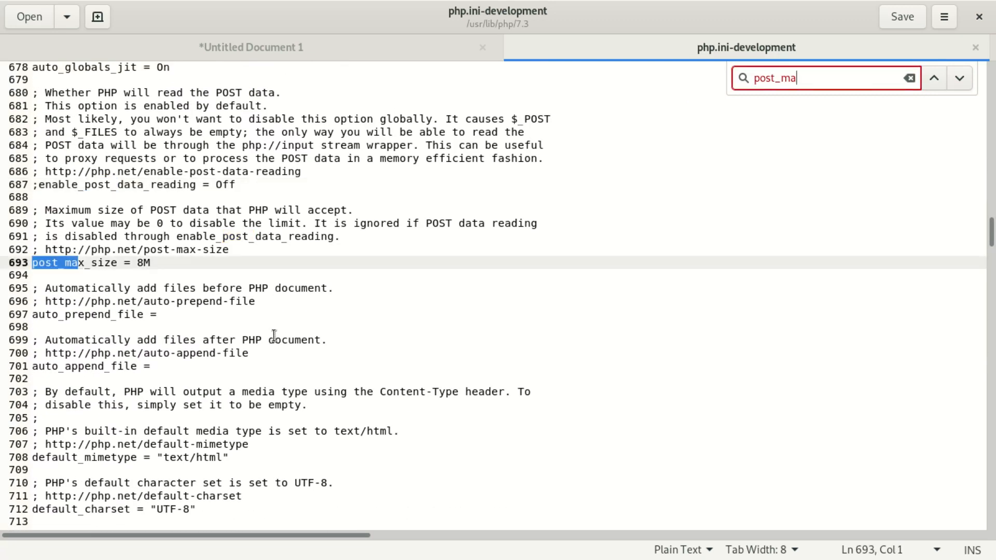
{"action": "type", "text": "x"}
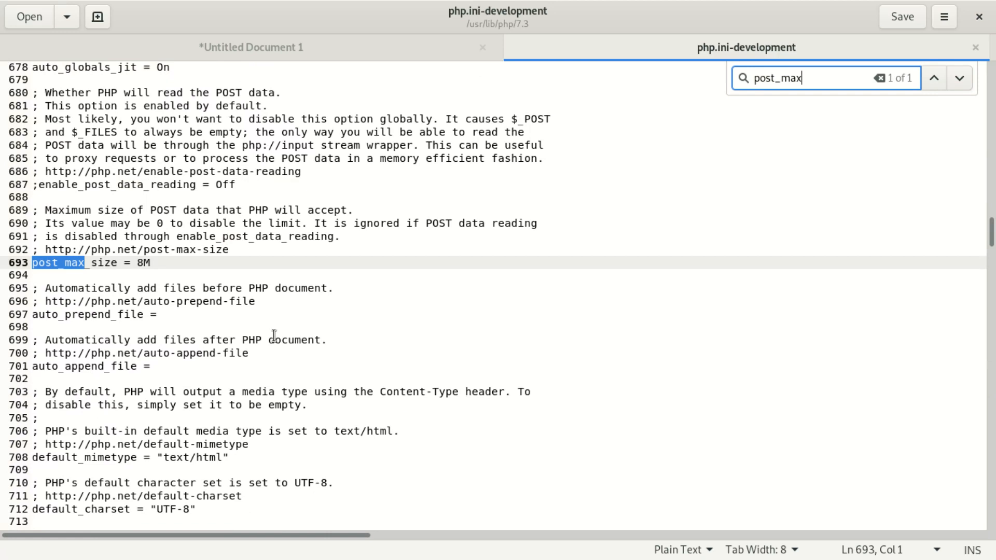
{"action": "left_click", "coordinate": [144, 262]}
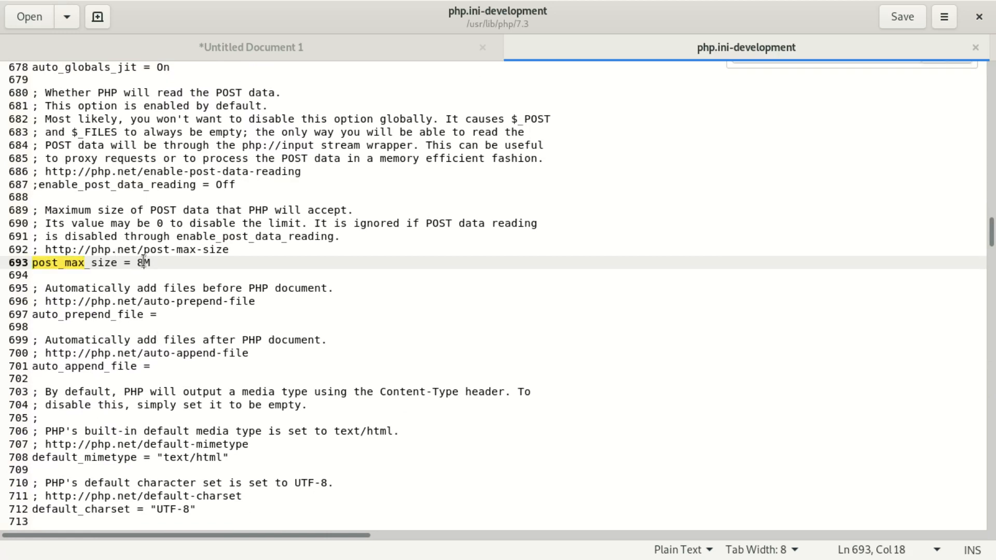
{"action": "key", "text": "BackSpace"}
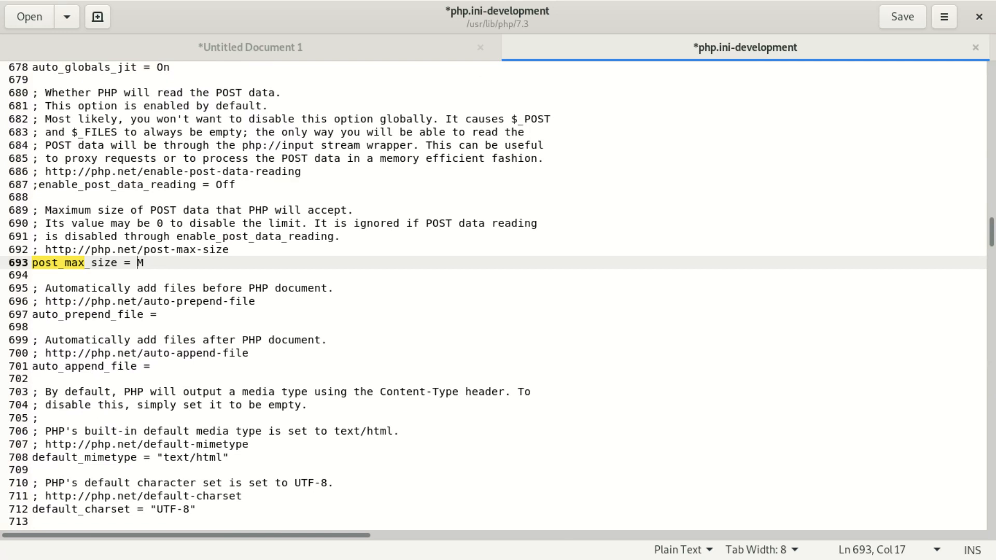
{"action": "type", "text": "128"}
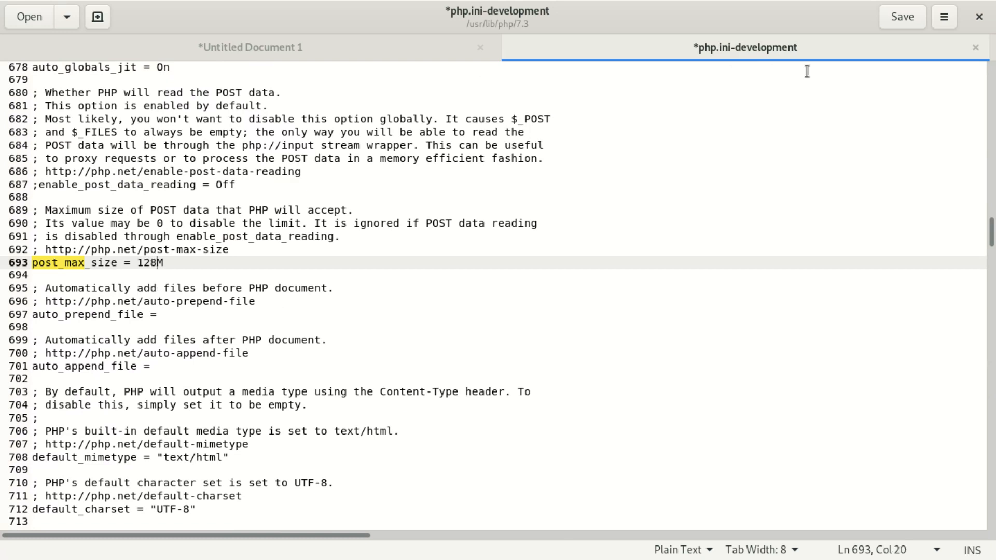
{"action": "left_click", "coordinate": [909, 19]}
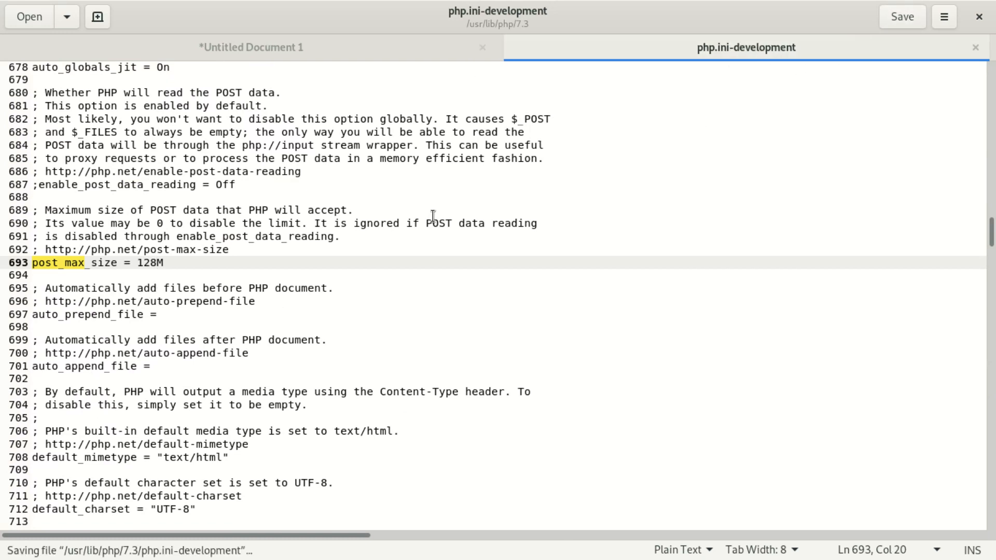
{"action": "left_click", "coordinate": [375, 246]}
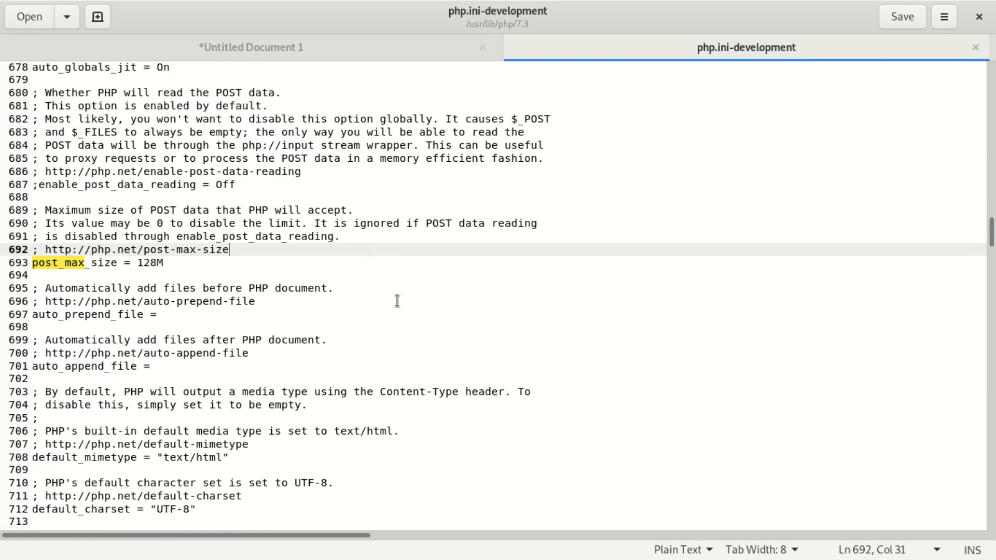
Find max_execution_time in php.ini-development, change its value from 30 to 1000, and save.
{"action": "left_click", "coordinate": [383, 286]}
{"action": "key", "text": "ctrl+f"}
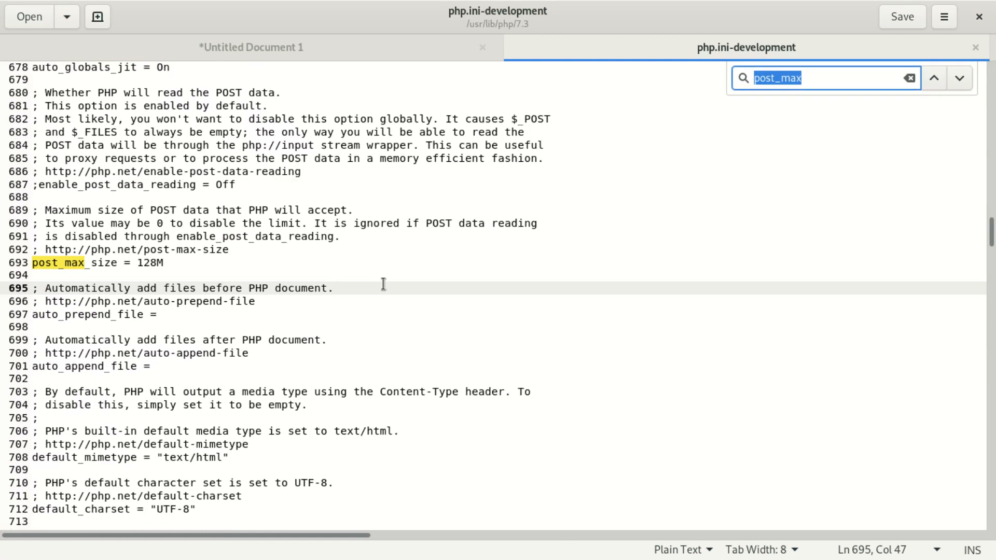
{"action": "type", "text": "ma"}
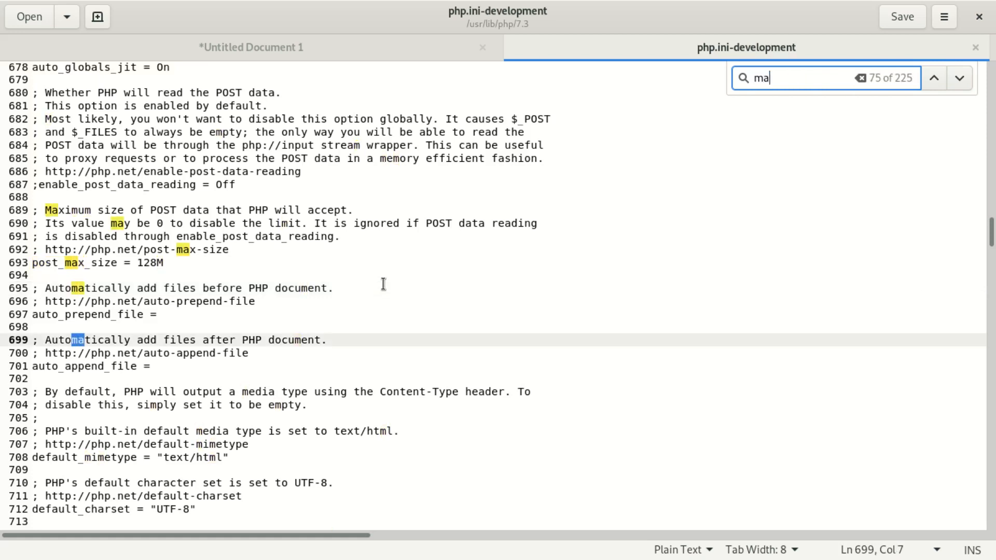
{"action": "type", "text": "x"}
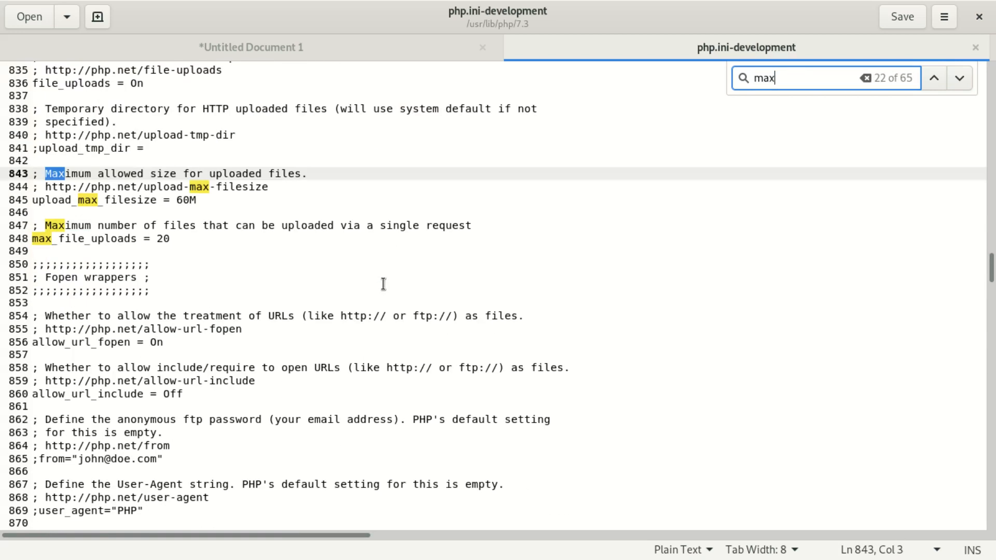
{"action": "type", "text": "_exec"}
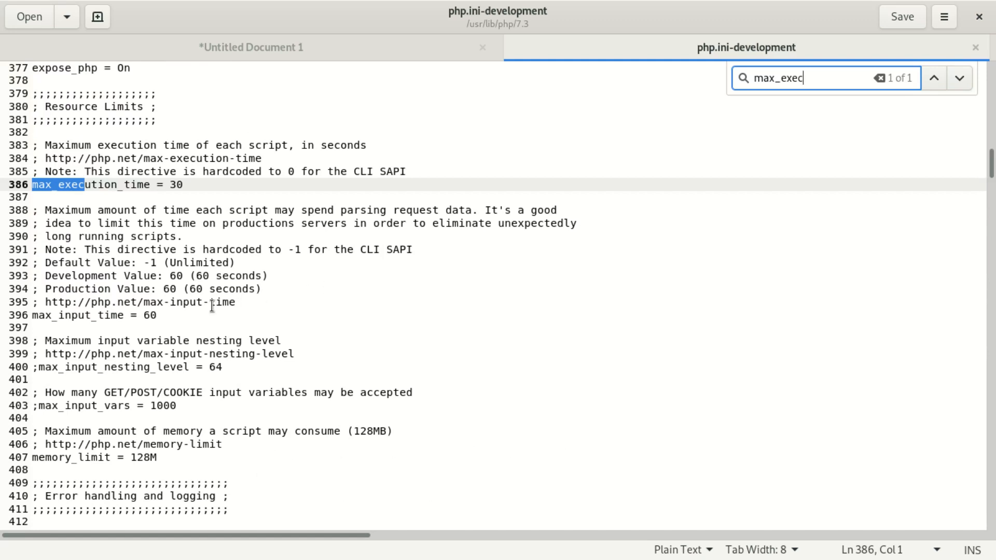
{"action": "left_click", "coordinate": [189, 184]}
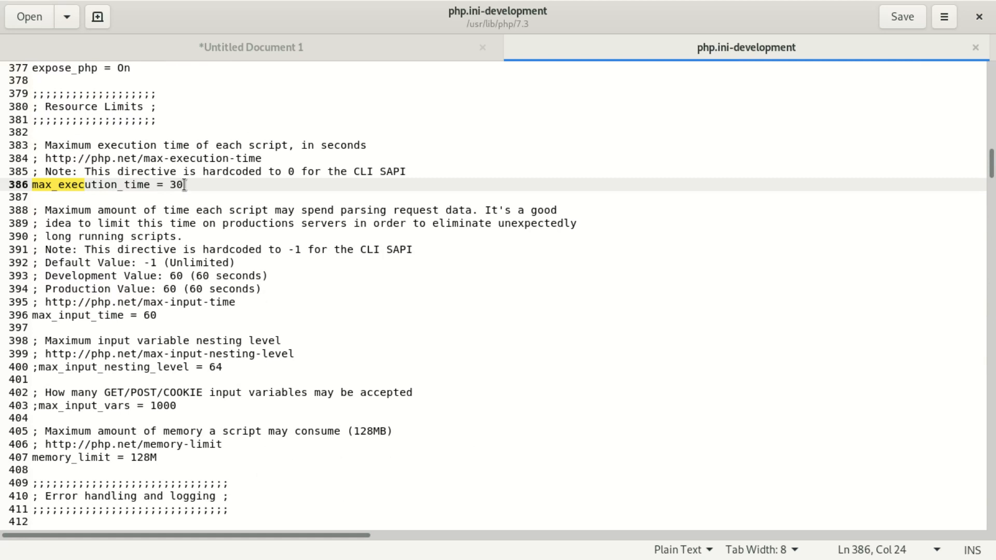
{"action": "key", "text": "BackSpace"}
{"action": "key", "text": "BackSpace"}
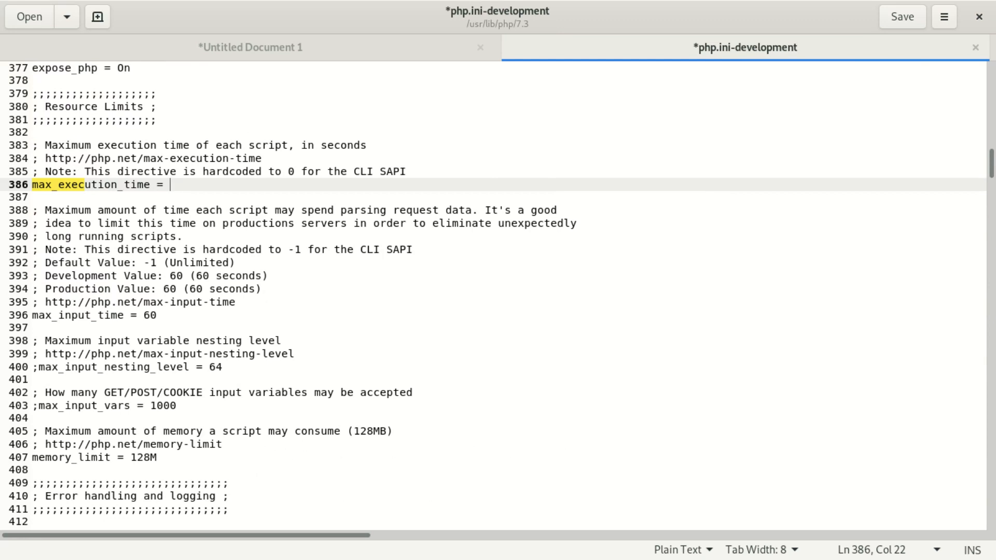
{"action": "type", "text": "1000"}
{"action": "left_click", "coordinate": [902, 18]}
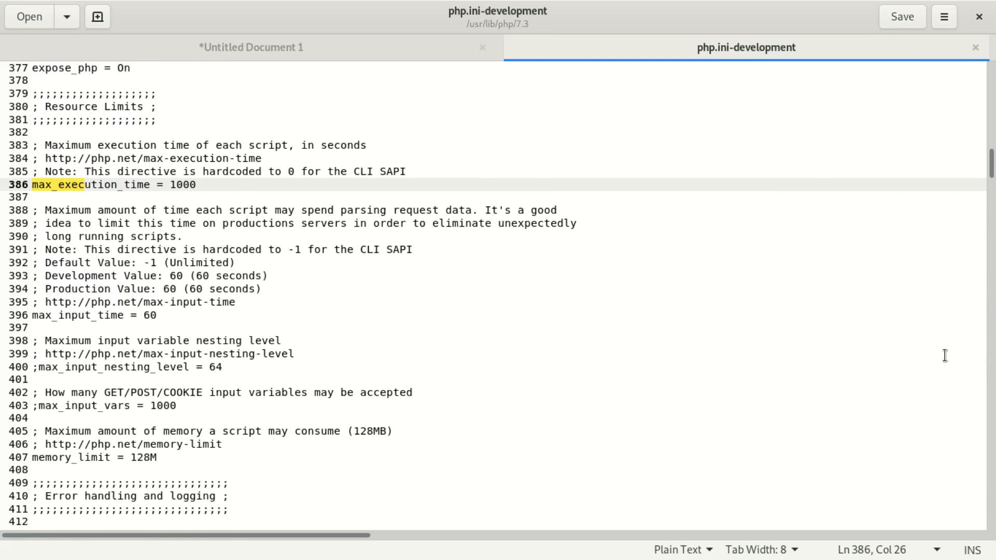
{"action": "left_click", "coordinate": [901, 16]}
Close php.ini-development and bring the phpMyAdmin browser window to the front.
{"action": "left_click", "coordinate": [975, 47]}
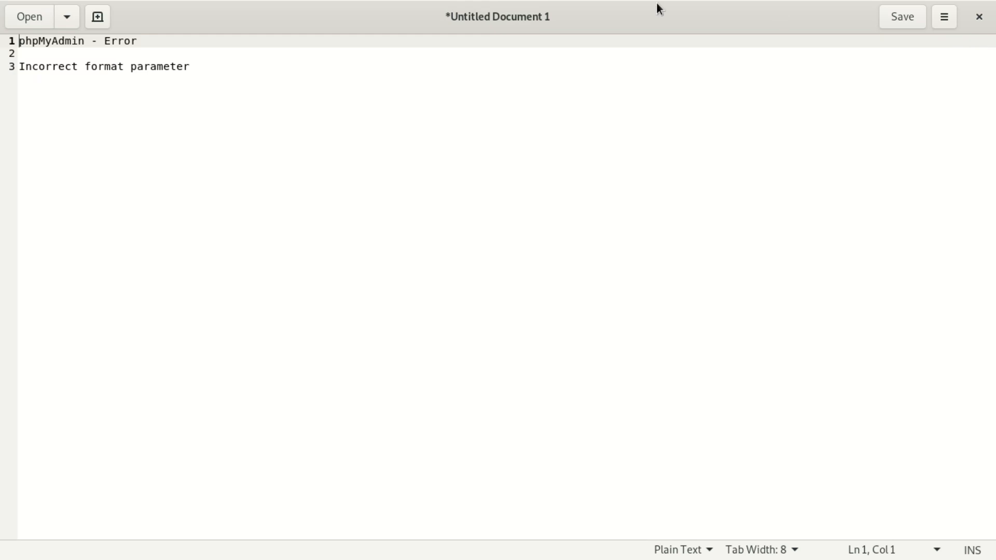
{"action": "left_click_drag", "start_coordinate": [481, 7], "coordinate": [474, 439]}
{"action": "double_click", "coordinate": [459, 289]}
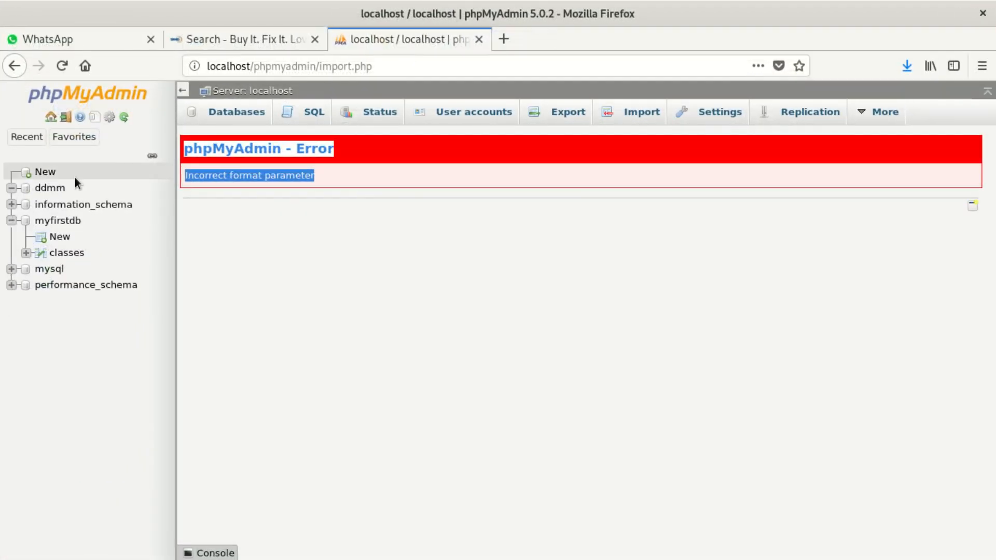
Import ddmmcrhy_db.sql into the ddmm database, then move the browser aside after the error.
{"action": "left_click", "coordinate": [52, 191]}
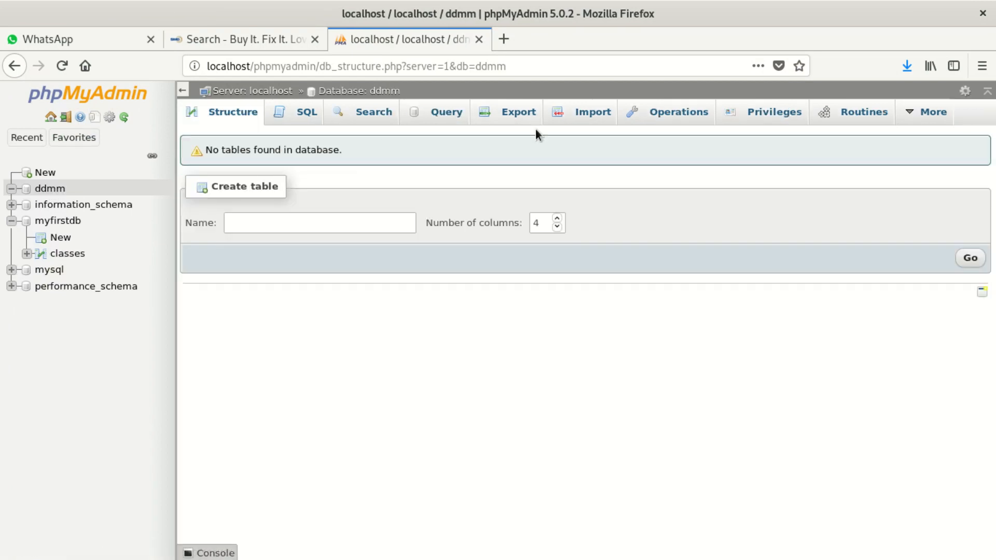
{"action": "left_click", "coordinate": [576, 113]}
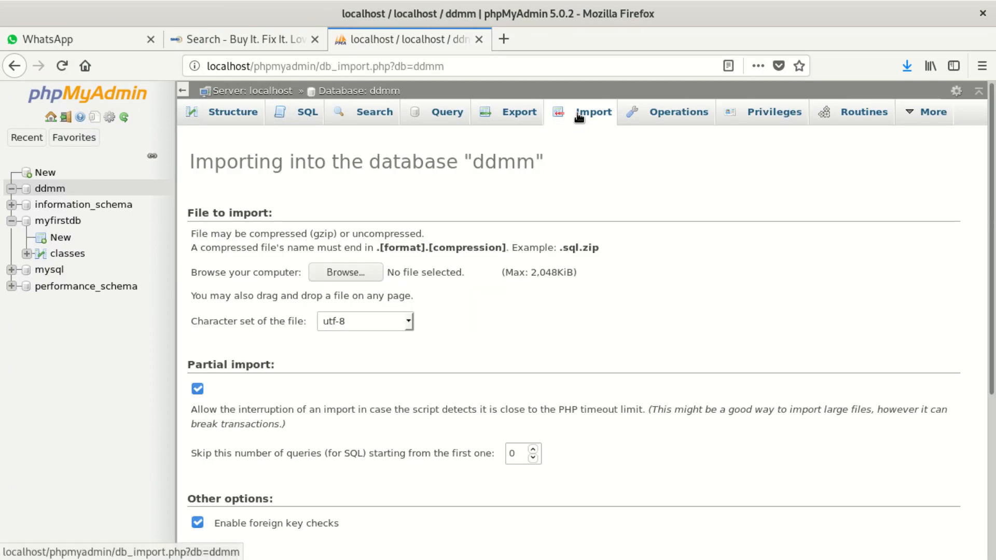
{"action": "left_click", "coordinate": [352, 273]}
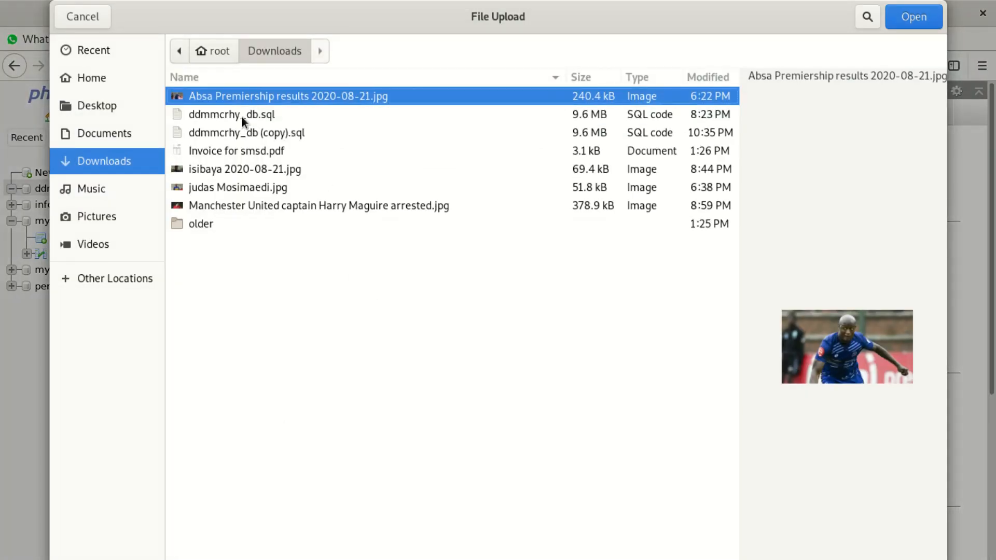
{"action": "left_click", "coordinate": [240, 115]}
{"action": "left_click", "coordinate": [904, 15]}
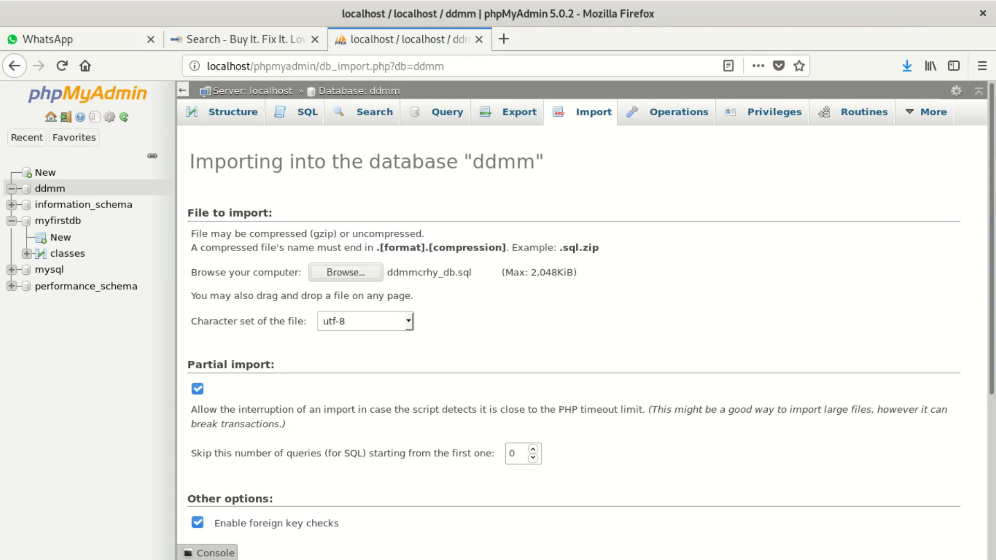
{"action": "left_click_drag", "start_coordinate": [979, 178], "coordinate": [982, 328]}
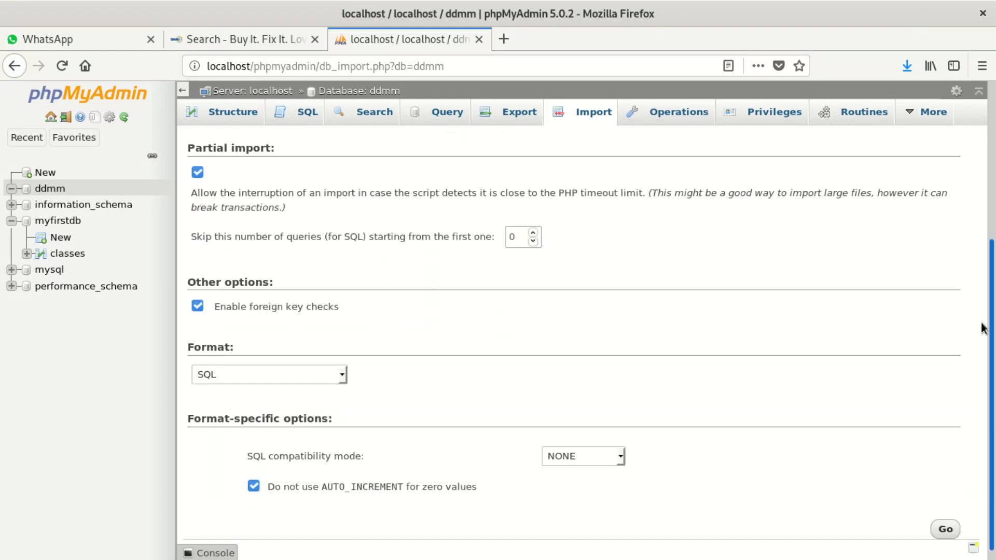
{"action": "left_click", "coordinate": [942, 525]}
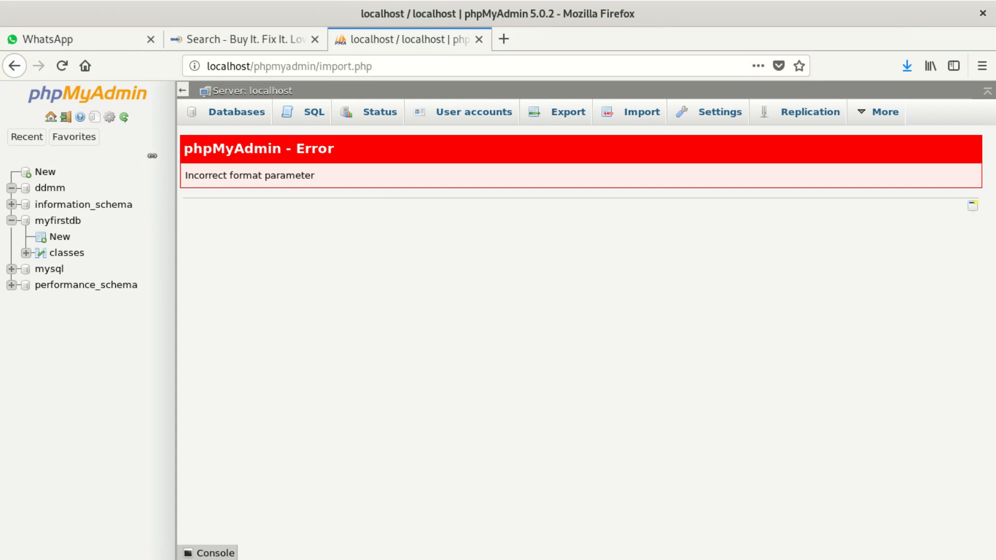
{"action": "key", "text": "alt+Tab"}
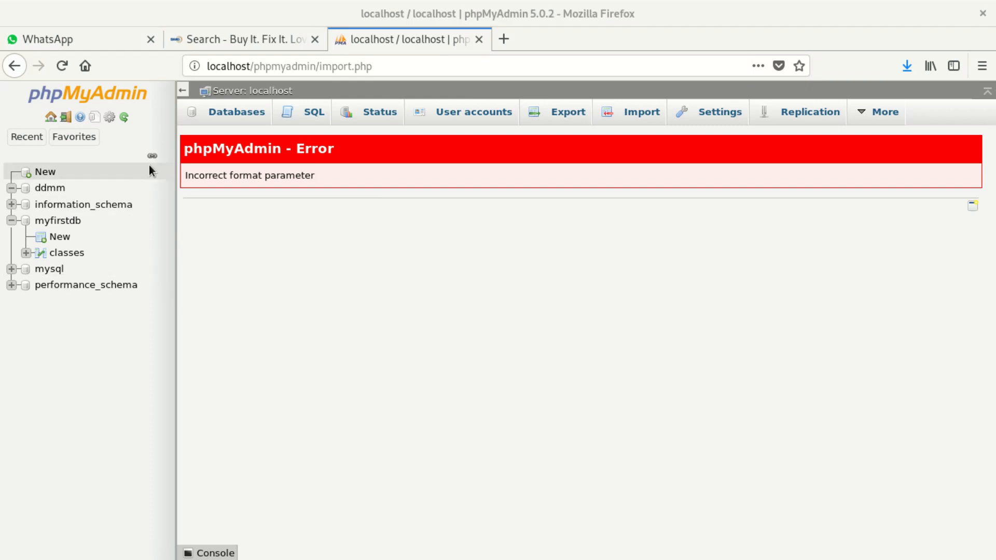
{"action": "left_click_drag", "start_coordinate": [245, 15], "coordinate": [313, 555]}
In Files, open the system's /etc folder and search it for php.
{"action": "left_click_drag", "start_coordinate": [79, 497], "coordinate": [278, 2]}
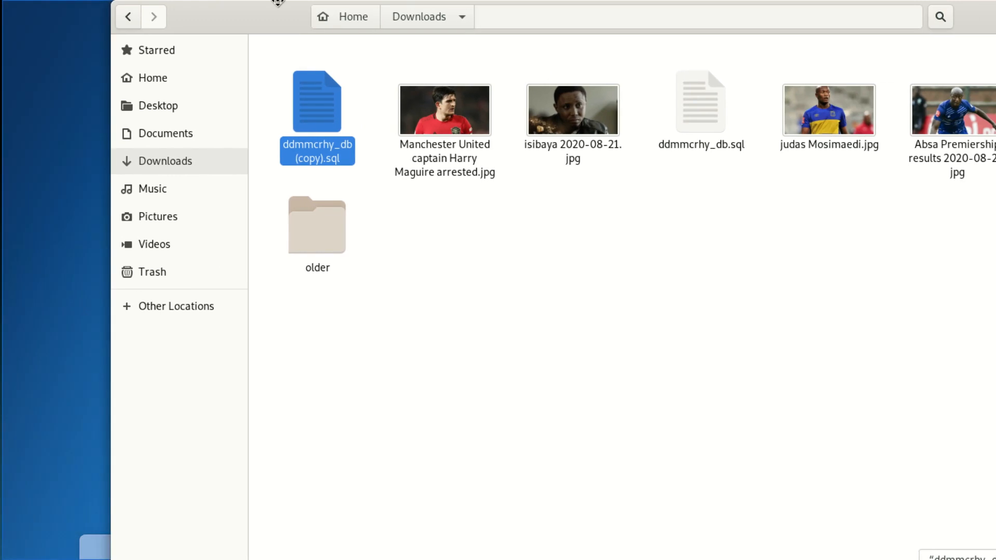
{"action": "left_click", "coordinate": [82, 303]}
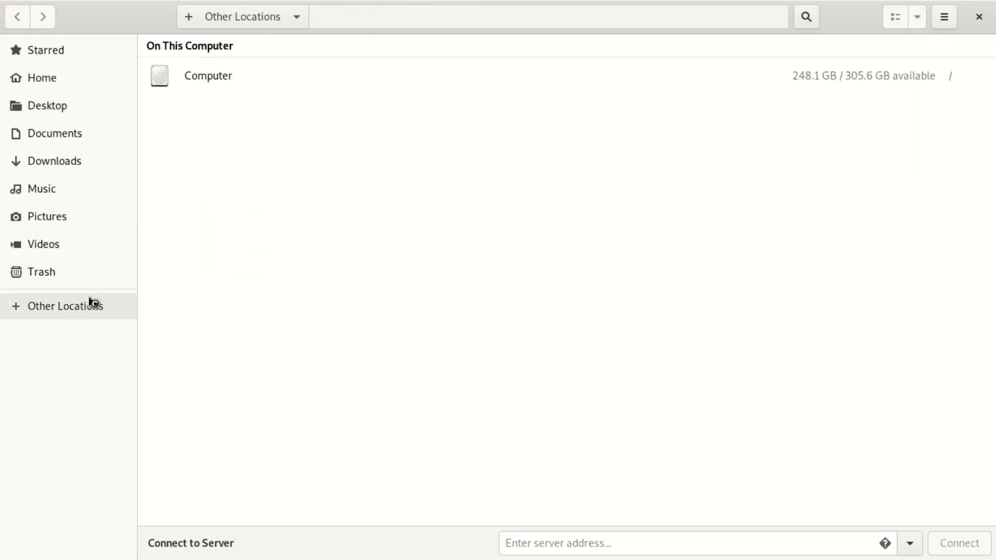
{"action": "left_click", "coordinate": [179, 72]}
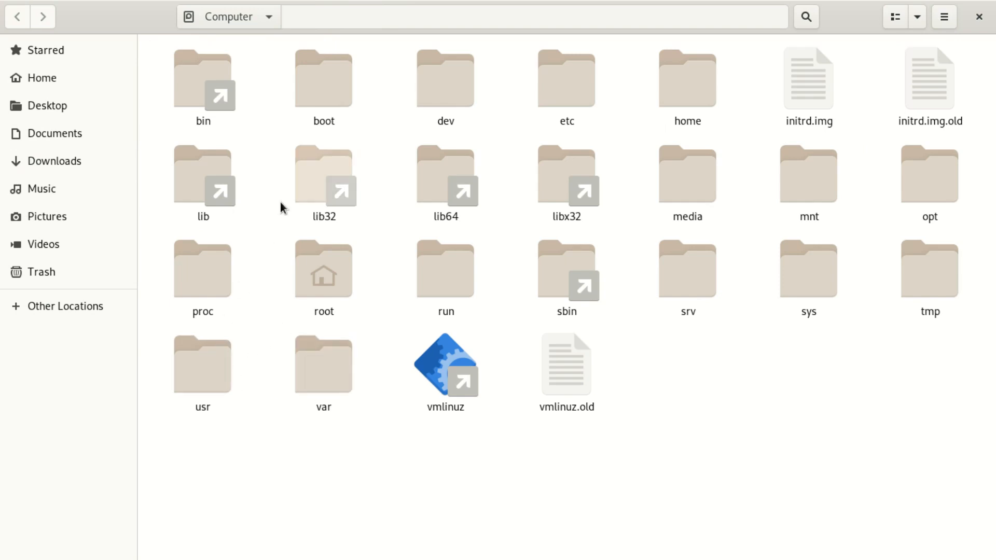
{"action": "double_click", "coordinate": [582, 77]}
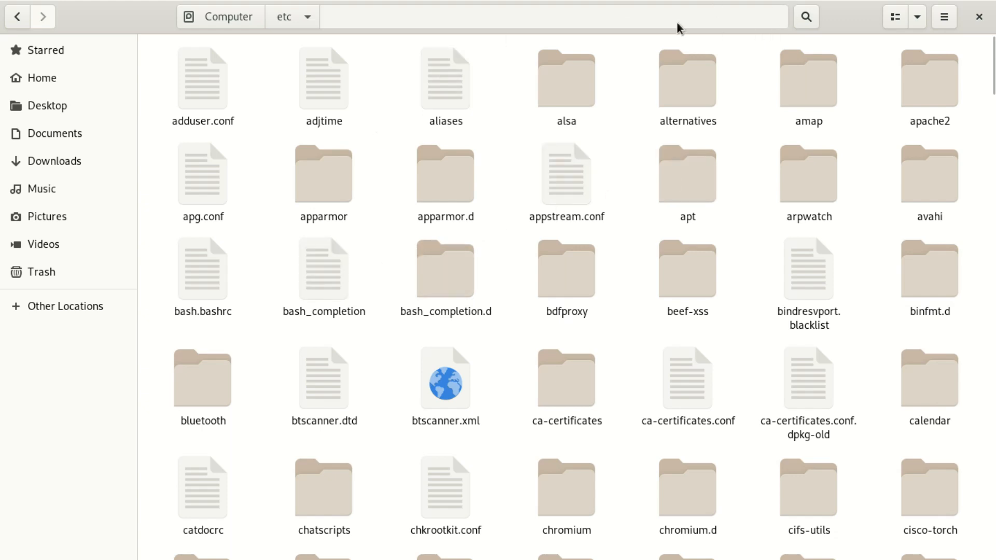
{"action": "left_click", "coordinate": [808, 18]}
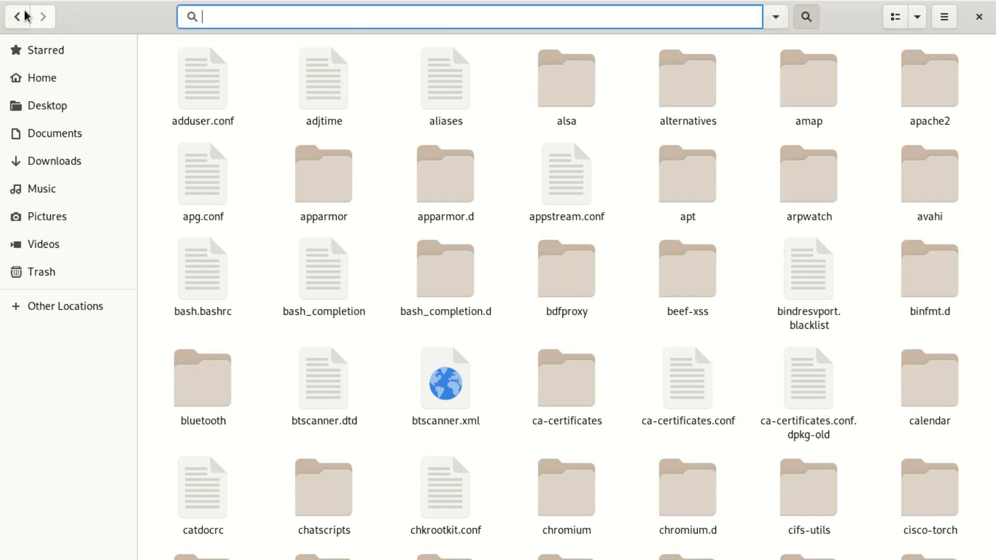
{"action": "type", "text": "bin"}
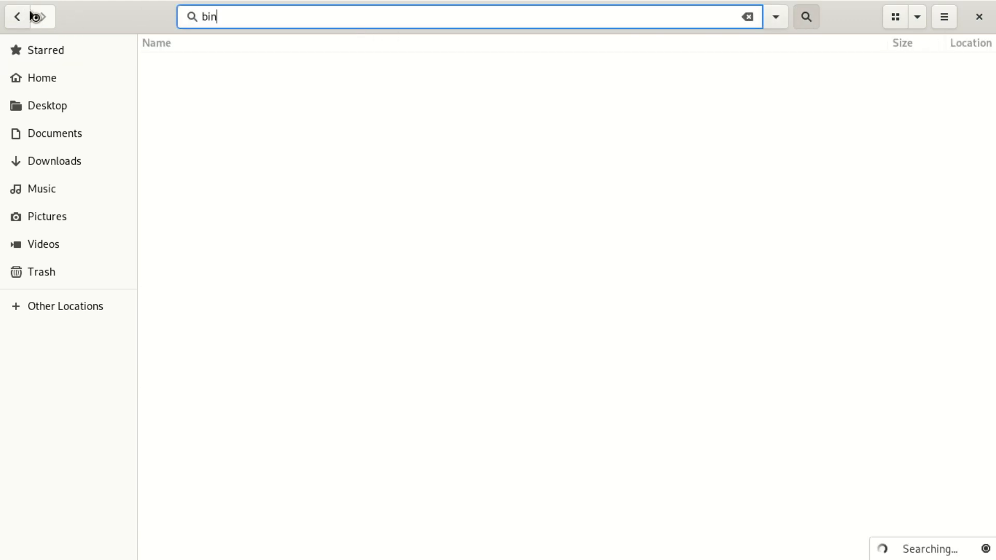
{"action": "mouse_move", "coordinate": [2, 2]}
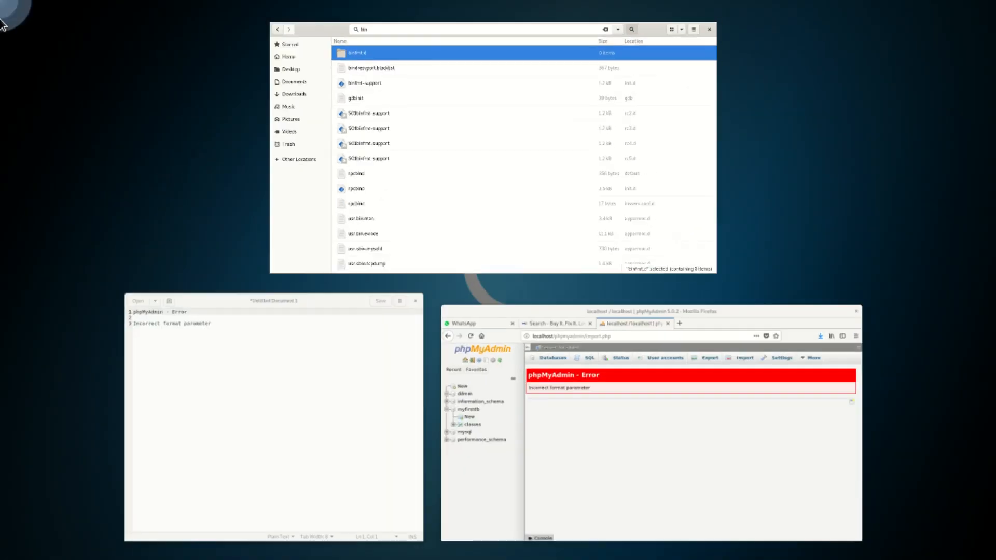
{"action": "left_click", "coordinate": [439, 39]}
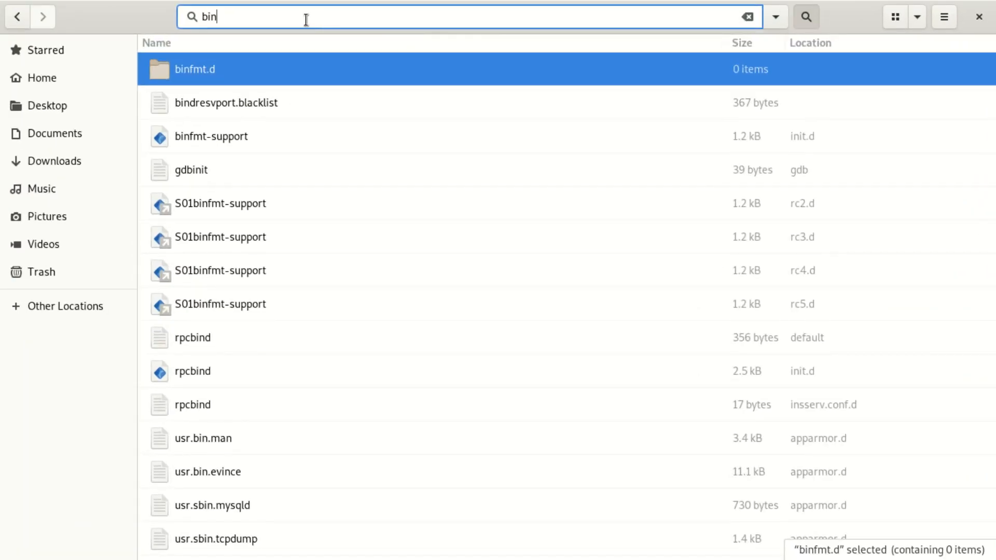
{"action": "key", "text": "BackSpace"}
{"action": "key", "text": "BackSpace"}
{"action": "key", "text": "BackSpace"}
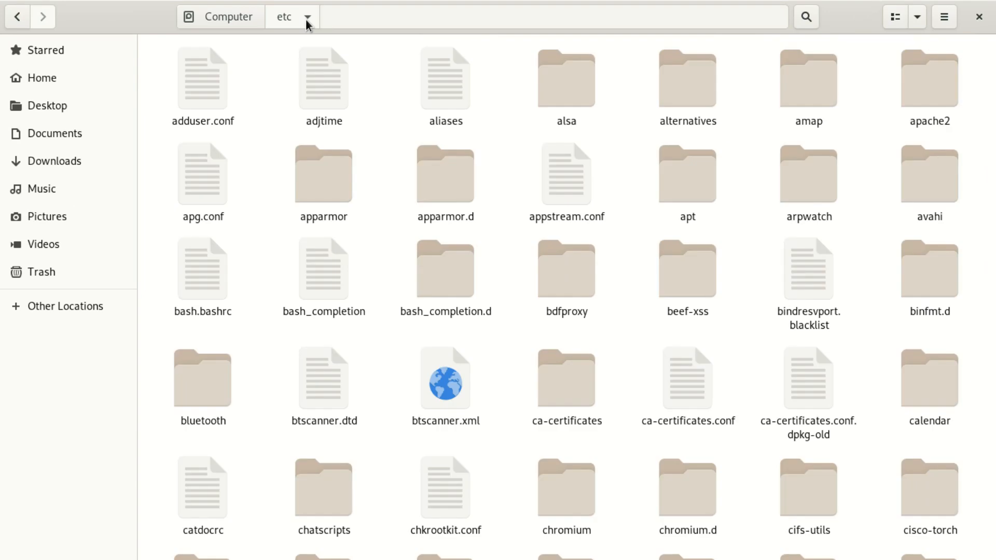
{"action": "type", "text": "php"}
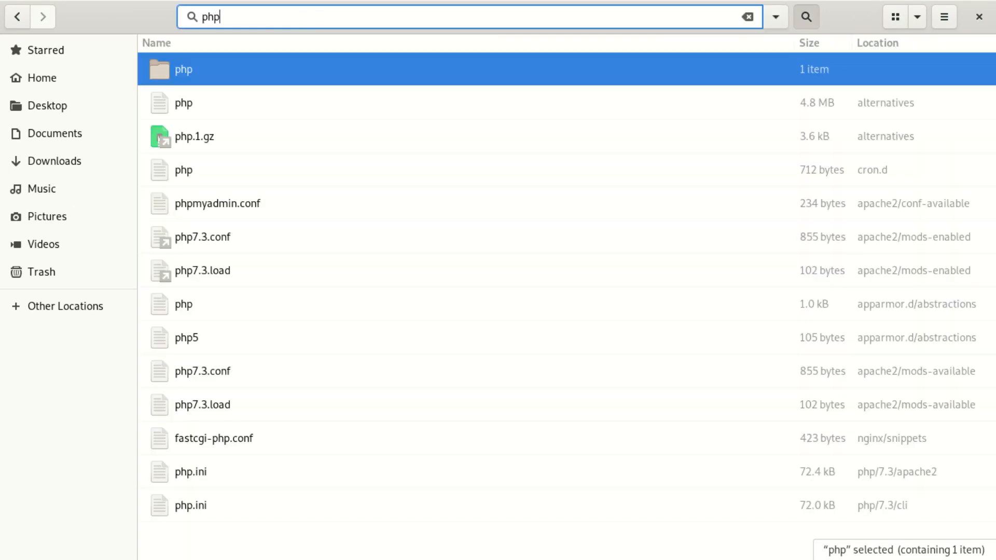
Go into php/7.3/apache2 and open php.ini with the Text Editor.
{"action": "double_click", "coordinate": [208, 80]}
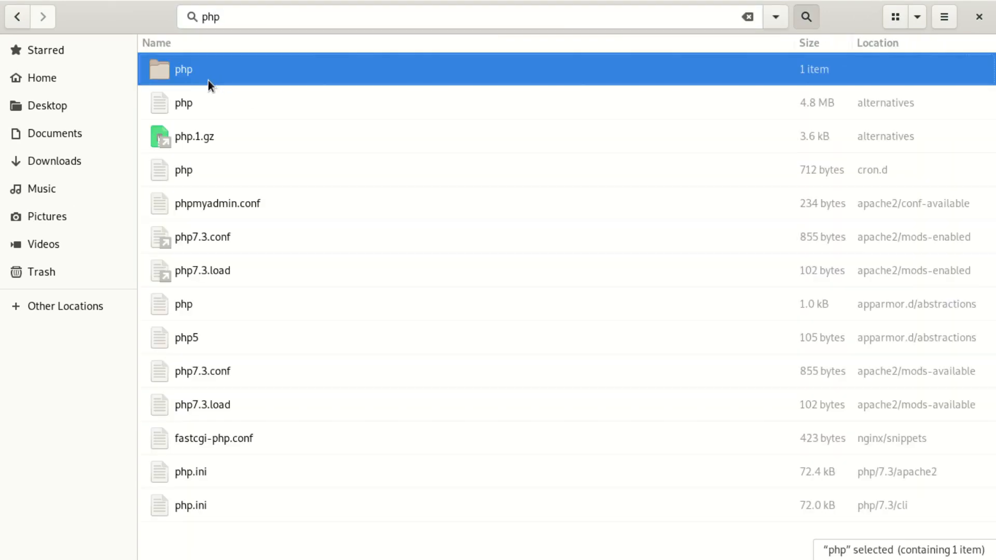
{"action": "double_click", "coordinate": [226, 96]}
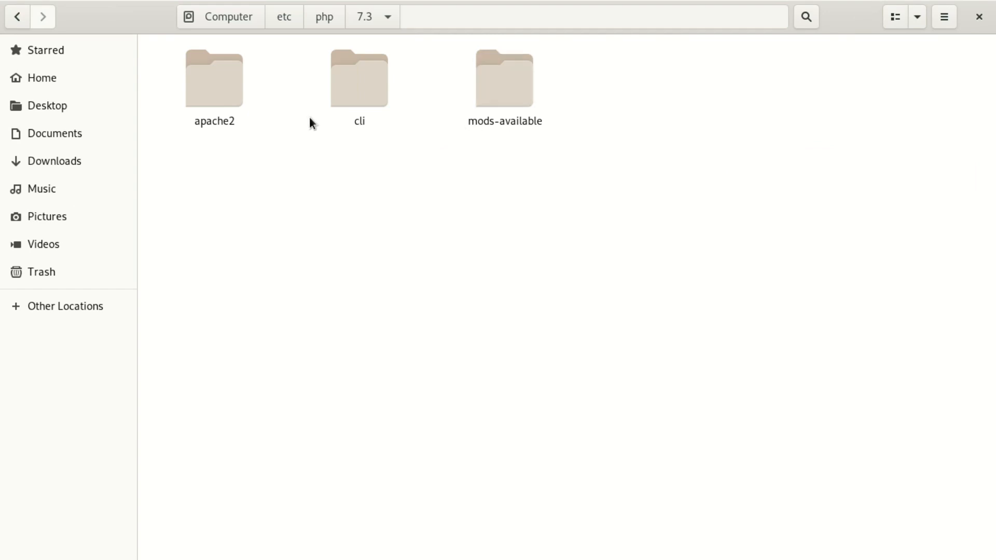
{"action": "left_click", "coordinate": [220, 94]}
{"action": "double_click", "coordinate": [219, 92]}
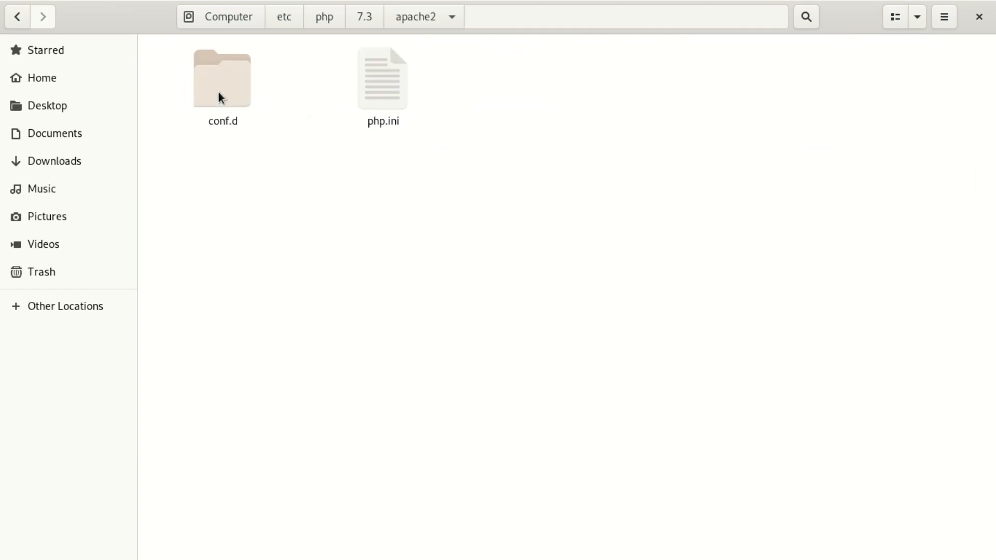
{"action": "right_click", "coordinate": [366, 79]}
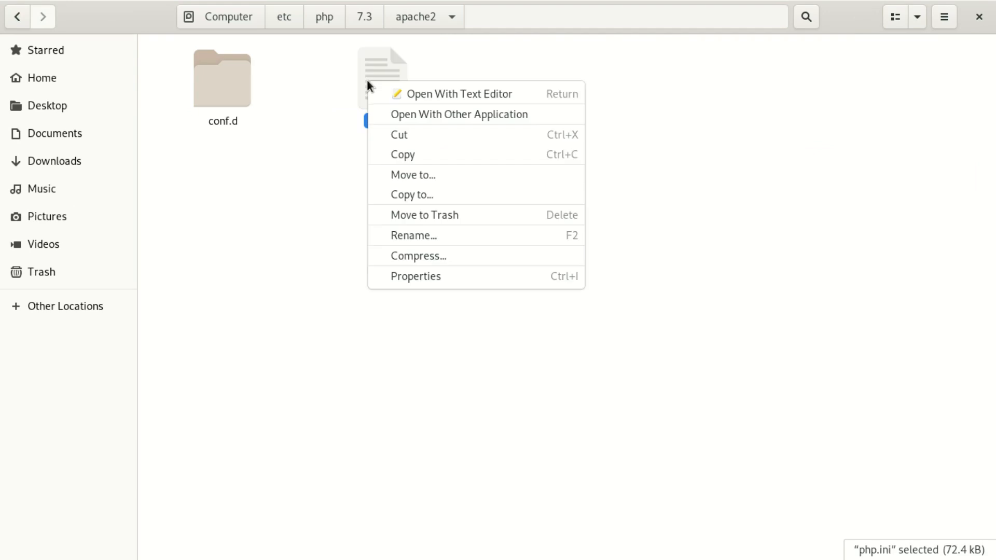
{"action": "left_click", "coordinate": [494, 94]}
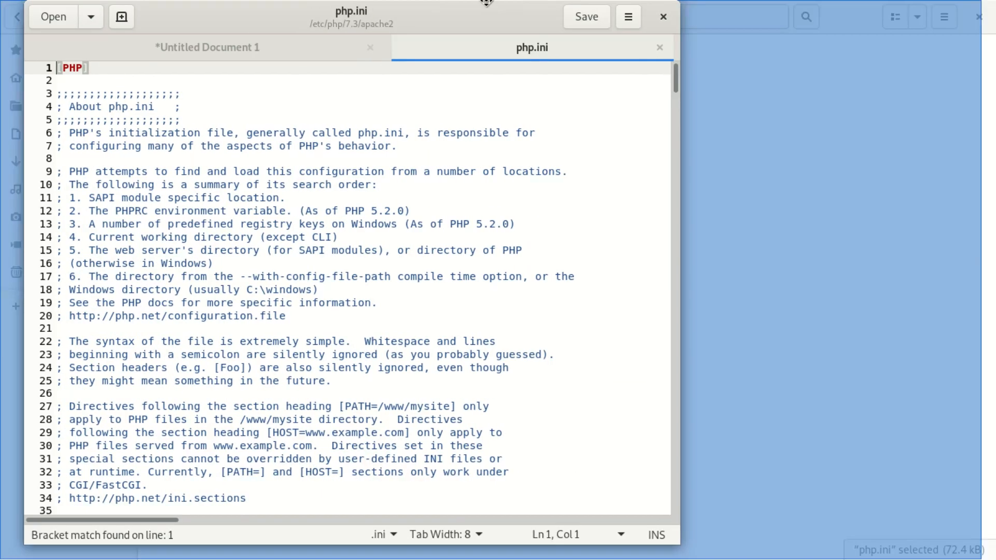
Change upload_max_filesize from 2M to 60M on line 846 of php.ini and save.
{"action": "key", "text": "ctrl+f"}
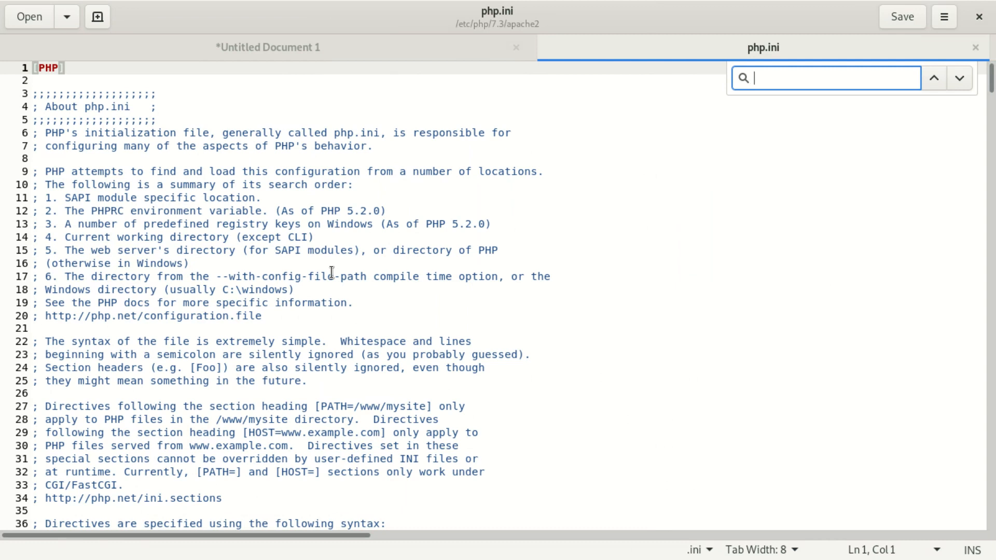
{"action": "type", "text": "uplo"}
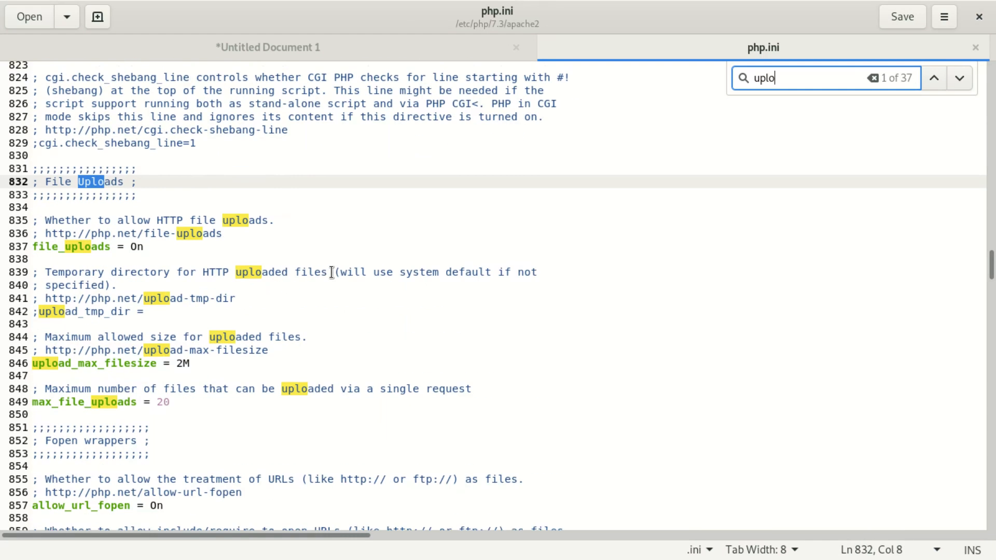
{"action": "type", "text": "ad"}
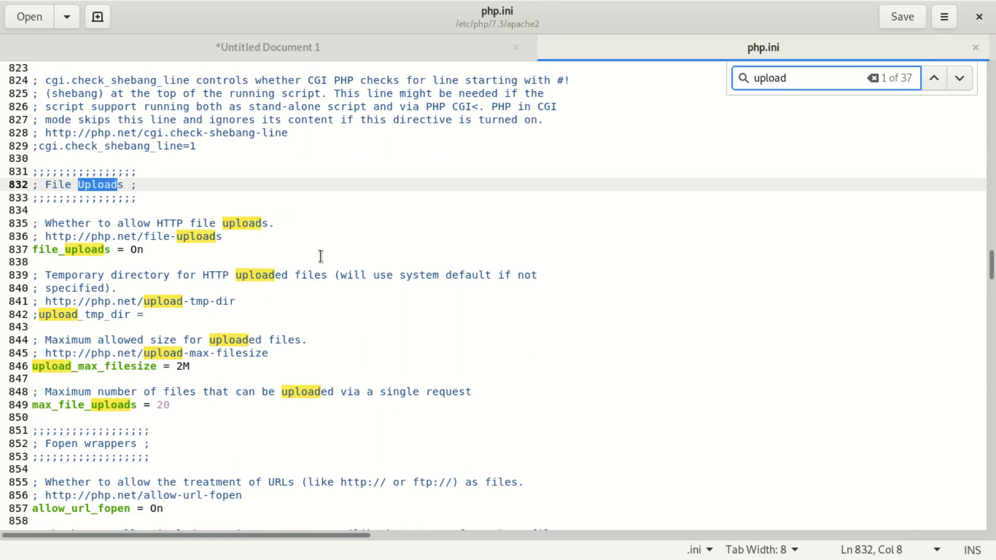
{"action": "type", "text": "_"}
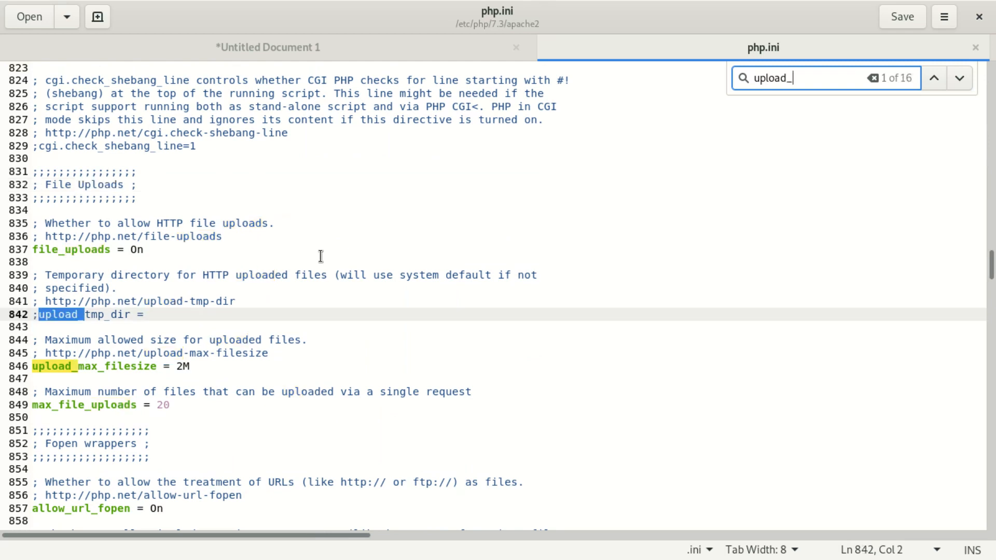
{"action": "type", "text": "ma"}
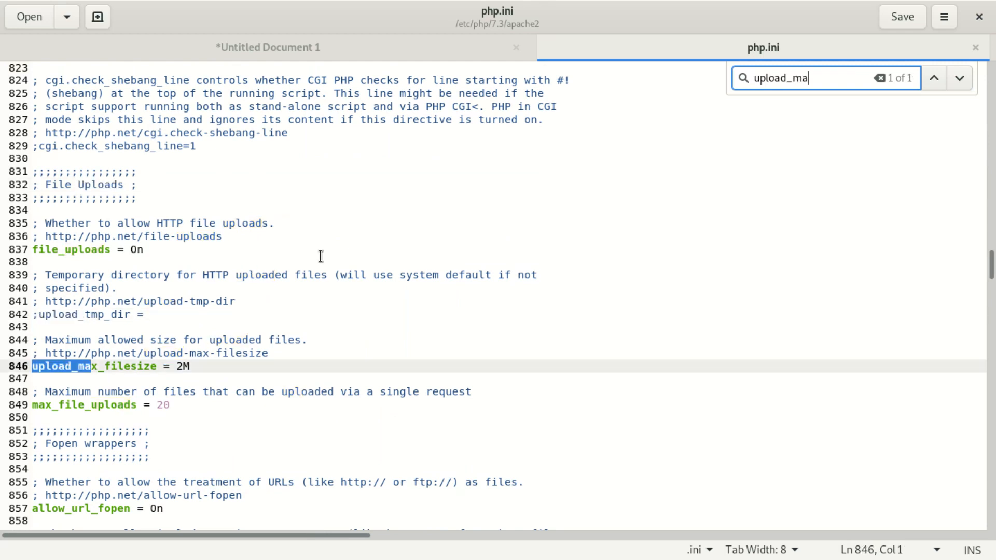
{"action": "left_click", "coordinate": [183, 375]}
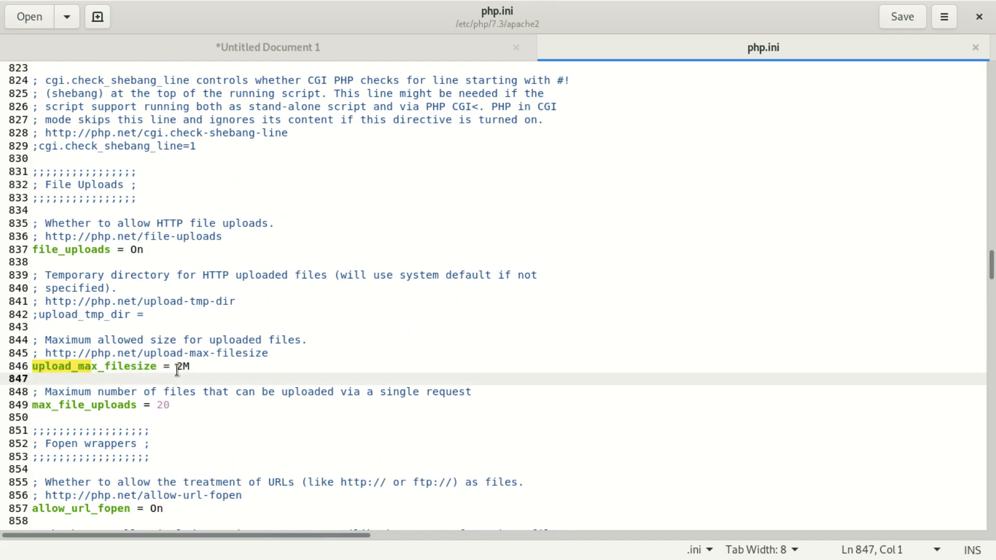
{"action": "left_click", "coordinate": [186, 366]}
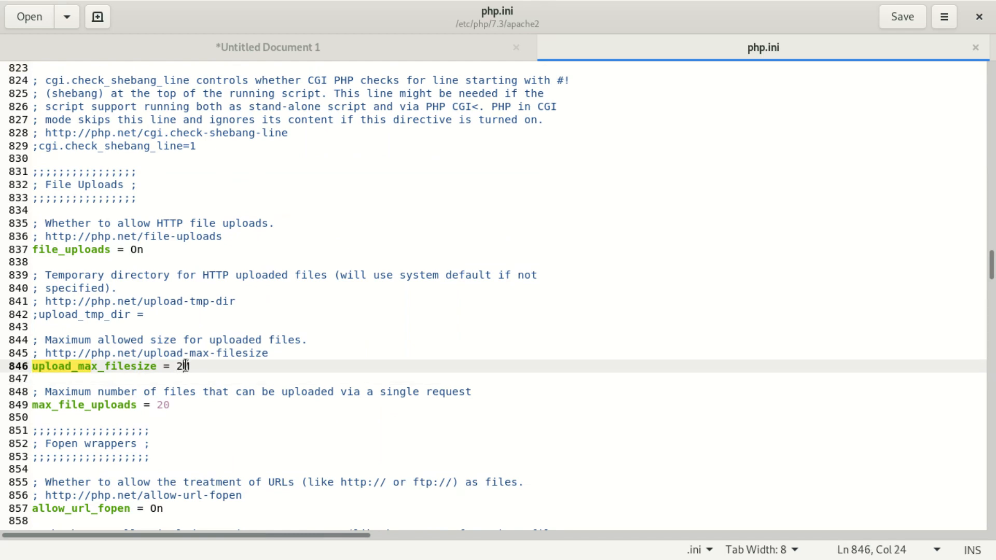
{"action": "key", "text": "BackSpace"}
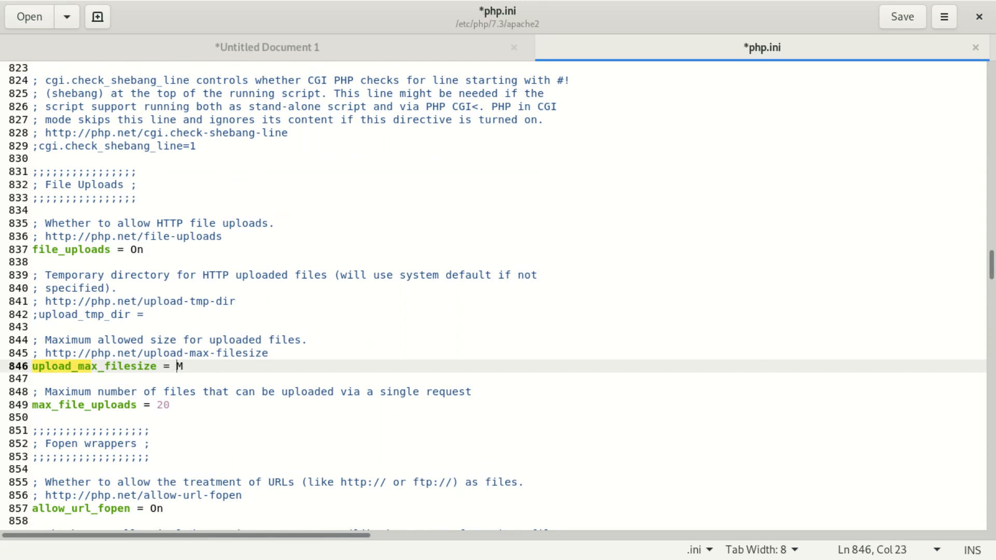
{"action": "type", "text": "60"}
{"action": "left_click", "coordinate": [898, 12]}
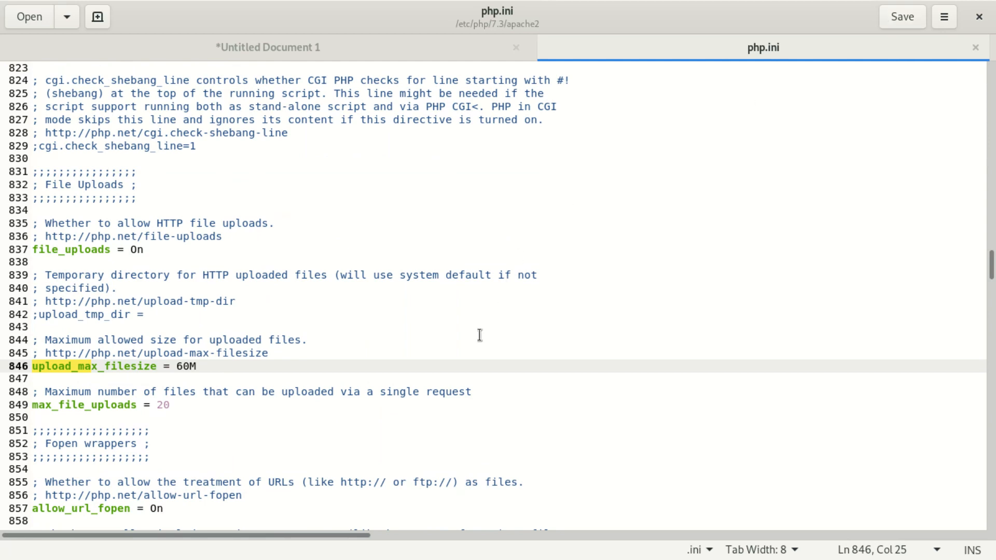
{"action": "key", "text": "ctrl+f"}
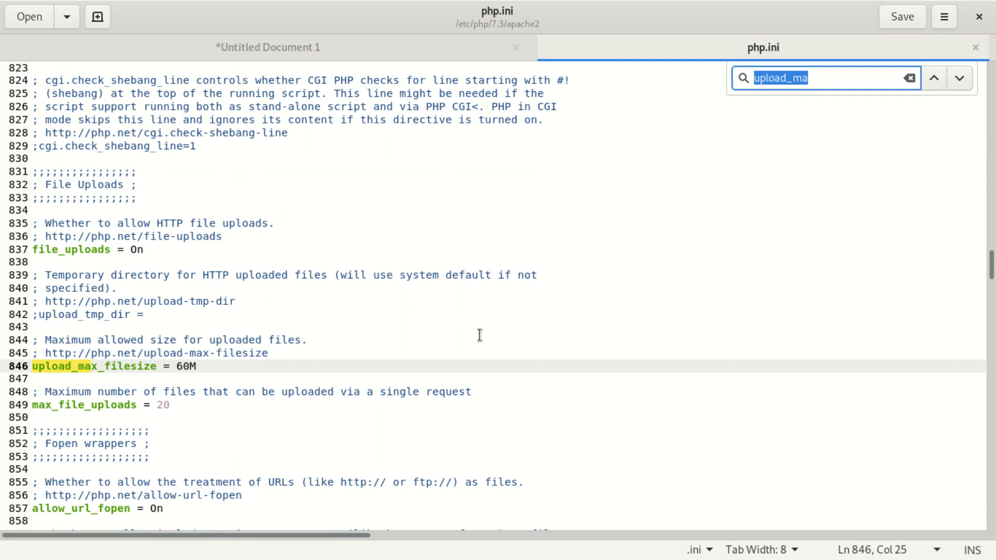
Change post_max_size from 8M to 128M on line 694 of php.ini and save.
{"action": "type", "text": "post"}
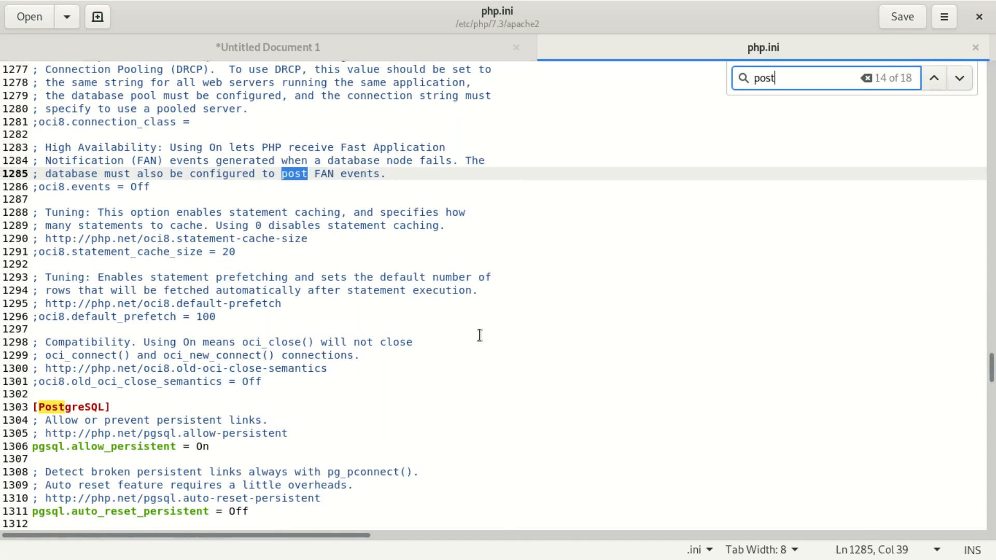
{"action": "type", "text": "_"}
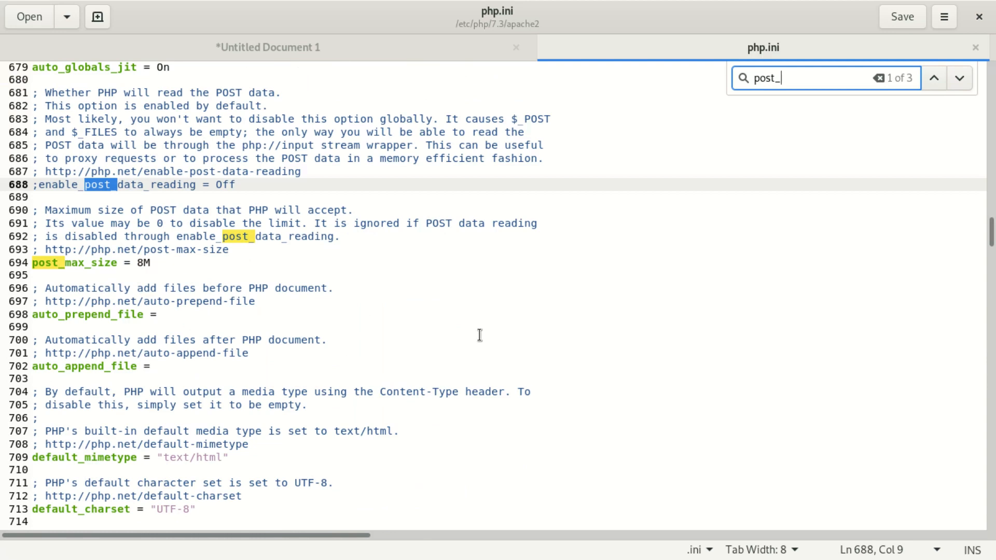
{"action": "type", "text": "ma"}
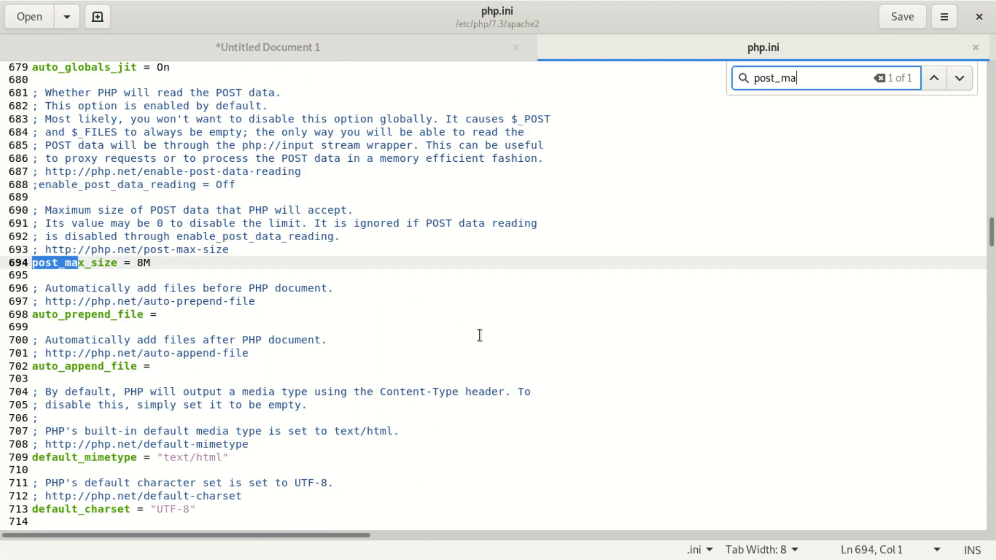
{"action": "type", "text": "x"}
{"action": "left_click", "coordinate": [143, 264]}
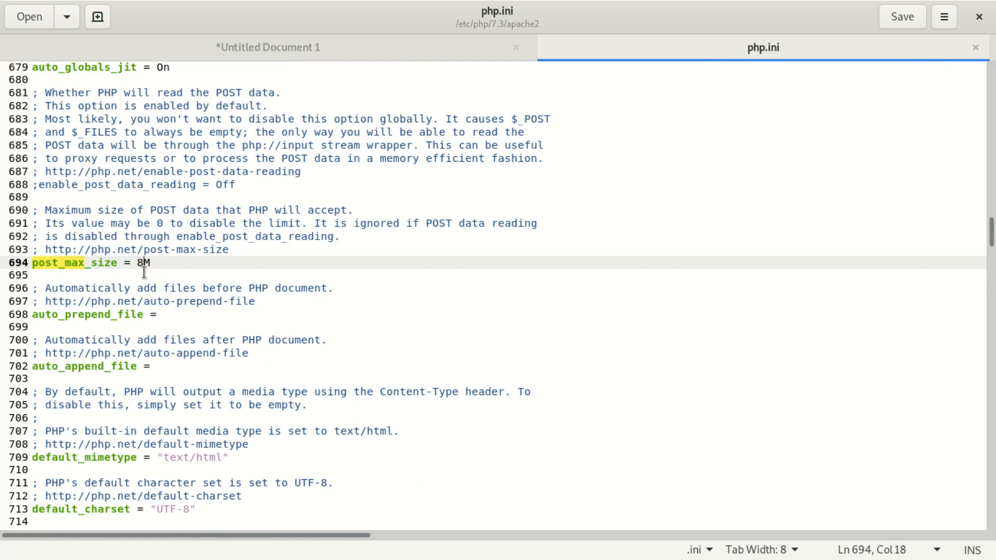
{"action": "key", "text": "BackSpace"}
{"action": "type", "text": "128"}
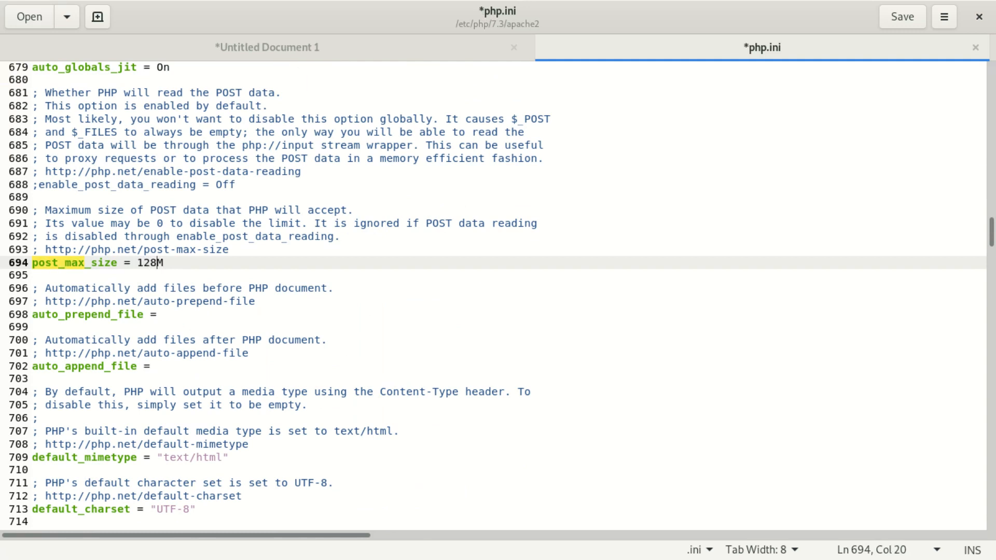
{"action": "left_click", "coordinate": [899, 17]}
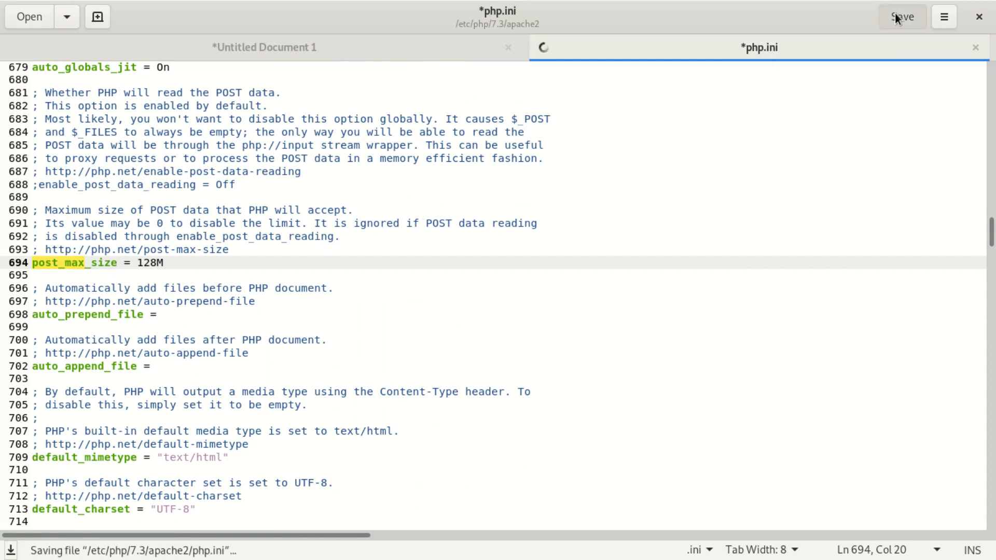
{"action": "left_click", "coordinate": [381, 252]}
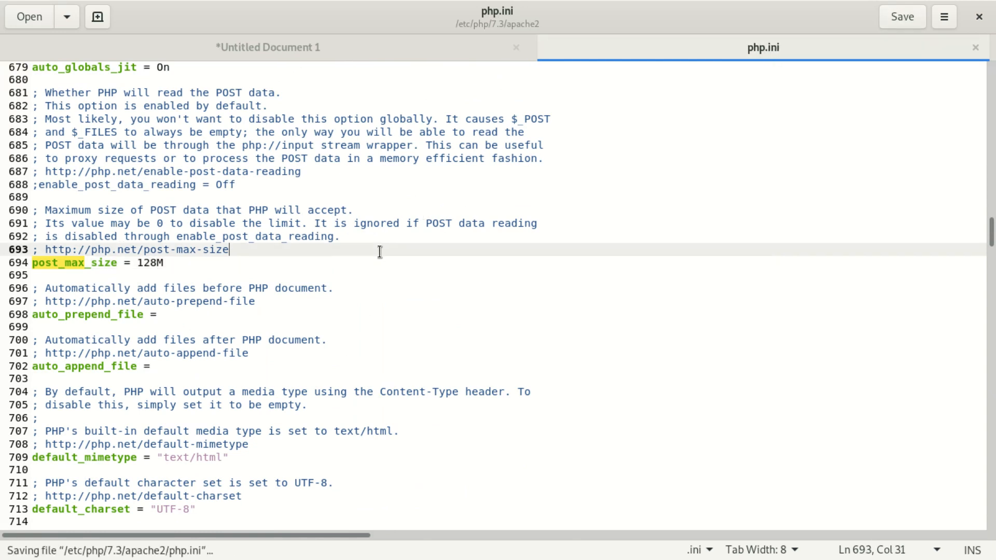
{"action": "key", "text": "ctrl+f"}
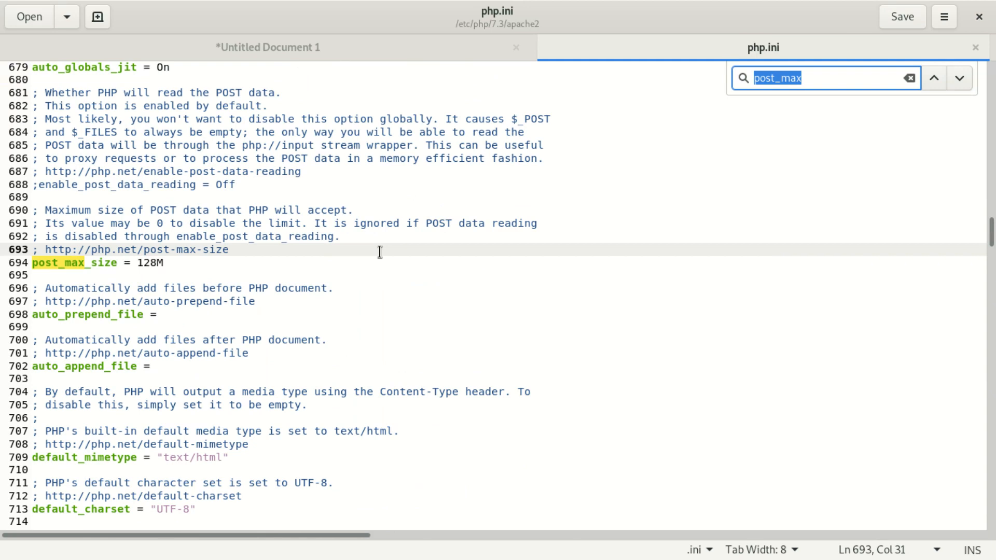
Change max_execution_time from 30 to 1000 in php.ini, save, and close the editor.
{"action": "type", "text": "max"}
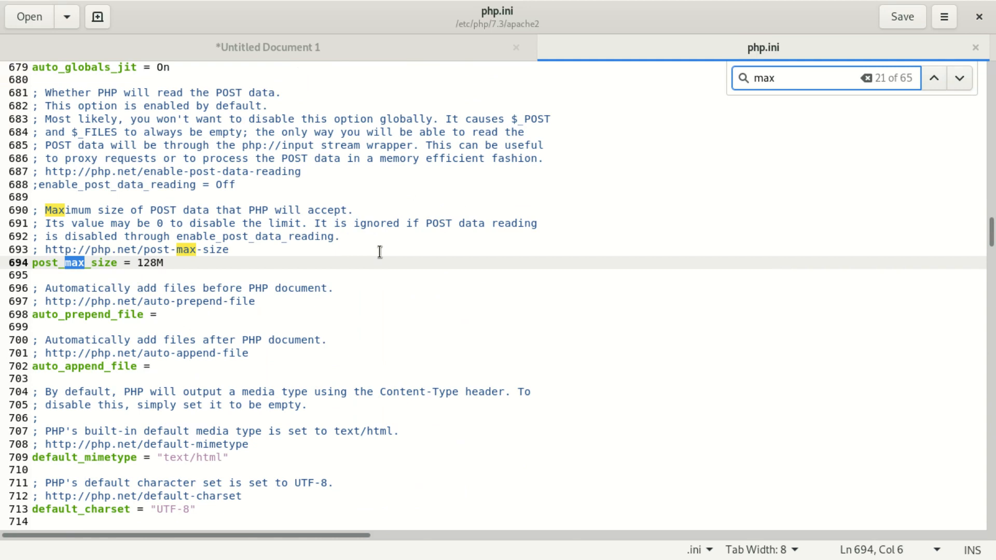
{"action": "type", "text": "_ex"}
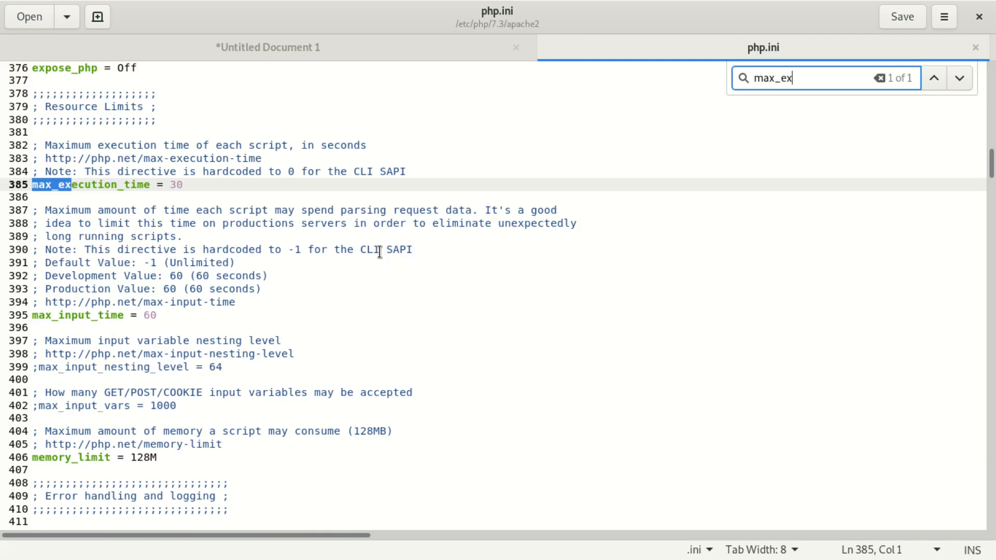
{"action": "left_click", "coordinate": [380, 252], "text": "shift"}
{"action": "left_click", "coordinate": [185, 184]}
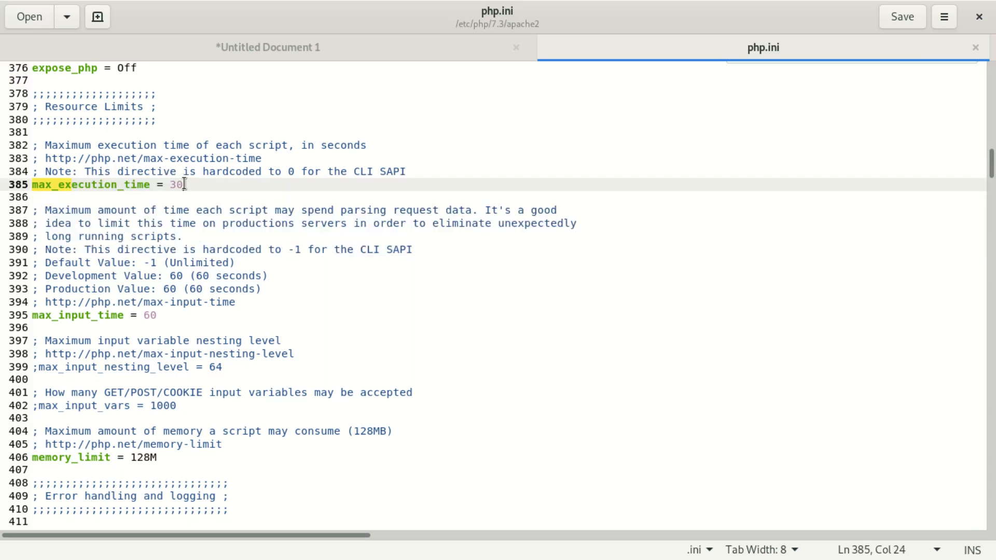
{"action": "key", "text": "BackSpace"}
{"action": "key", "text": "BackSpace"}
{"action": "type", "text": "1000"}
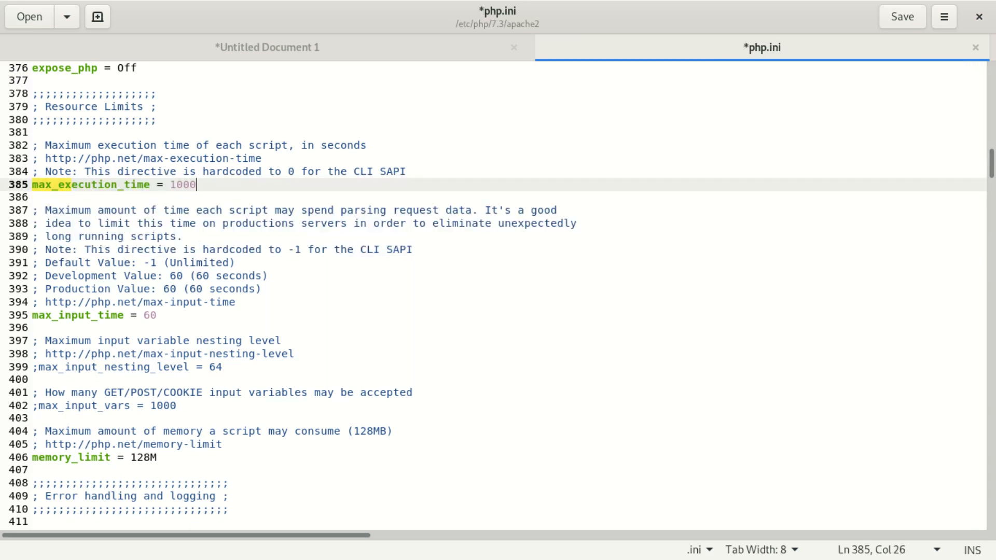
{"action": "left_click", "coordinate": [893, 19]}
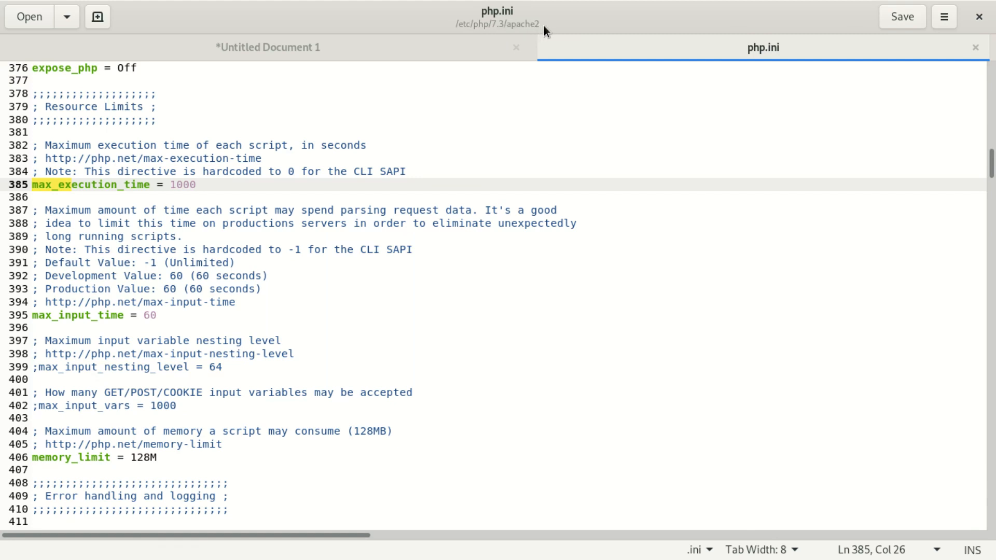
{"action": "left_click", "coordinate": [901, 16]}
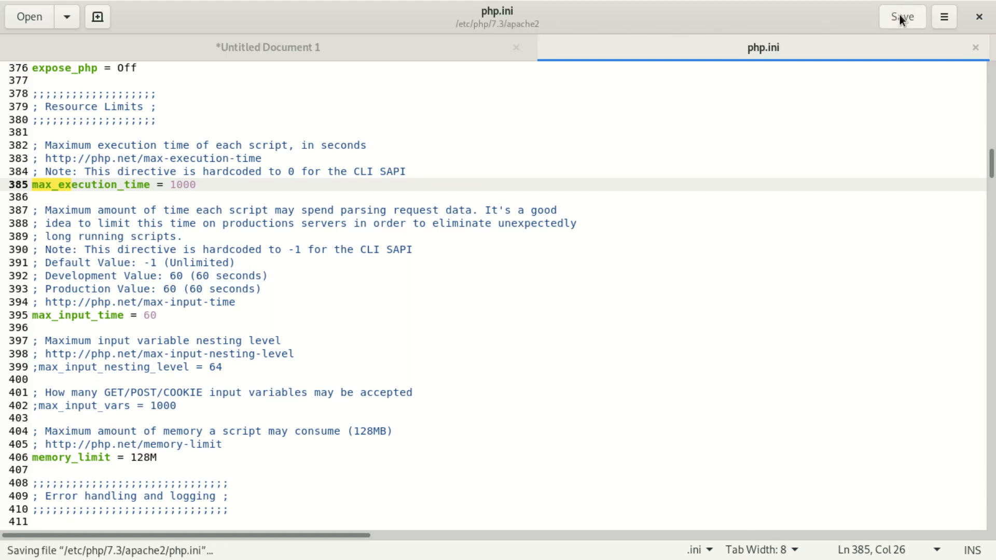
{"action": "left_click", "coordinate": [978, 18]}
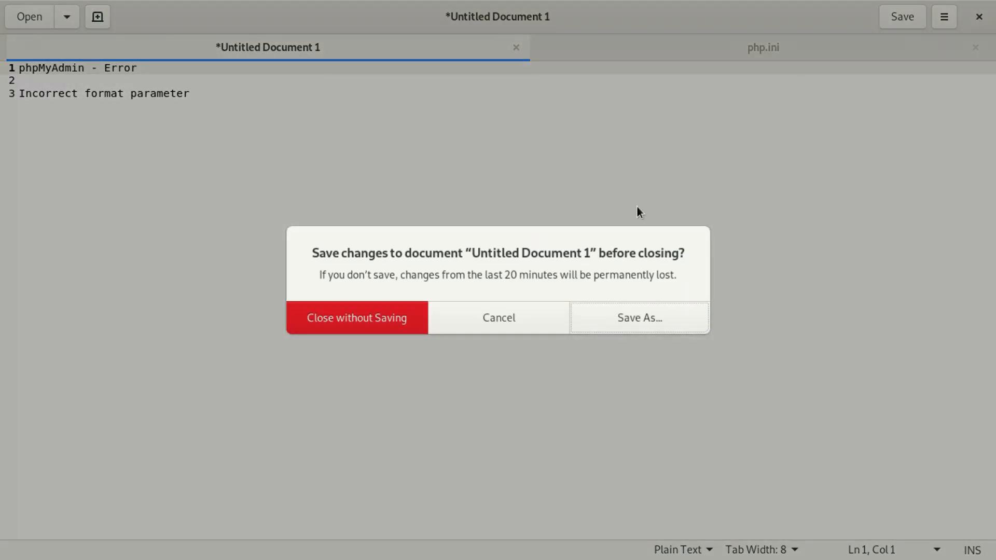
Discard the untitled note and move Files aside to bring Firefox's phpMyAdmin page forward.
{"action": "left_click", "coordinate": [384, 327]}
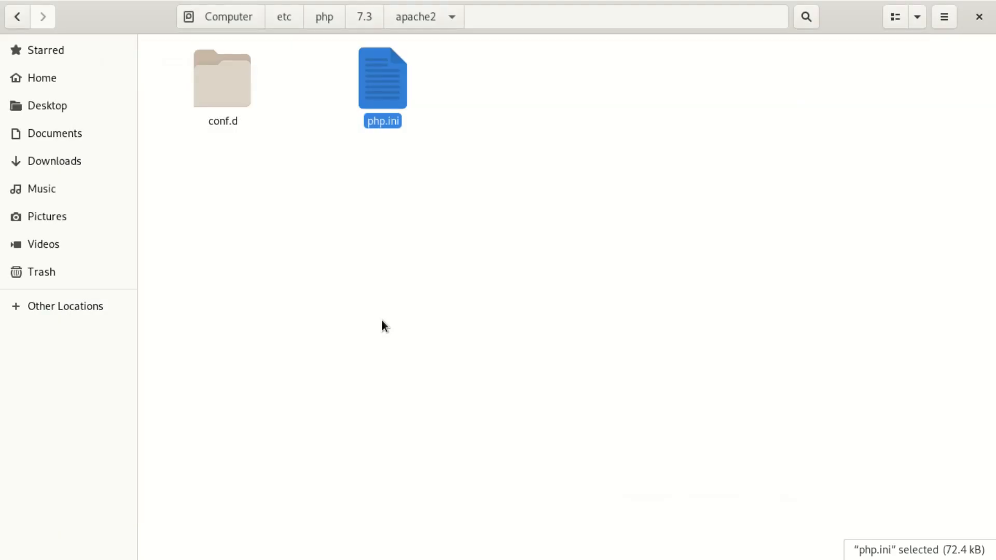
{"action": "left_click_drag", "start_coordinate": [838, 15], "coordinate": [887, 176]}
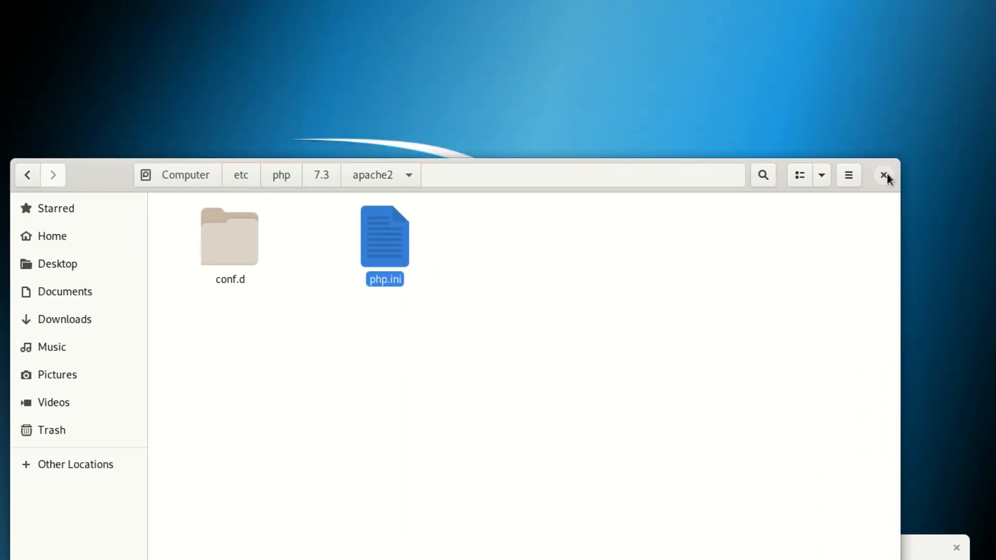
{"action": "left_click_drag", "start_coordinate": [127, 182], "coordinate": [647, 213]}
{"action": "left_click_drag", "start_coordinate": [407, 548], "coordinate": [312, 5]}
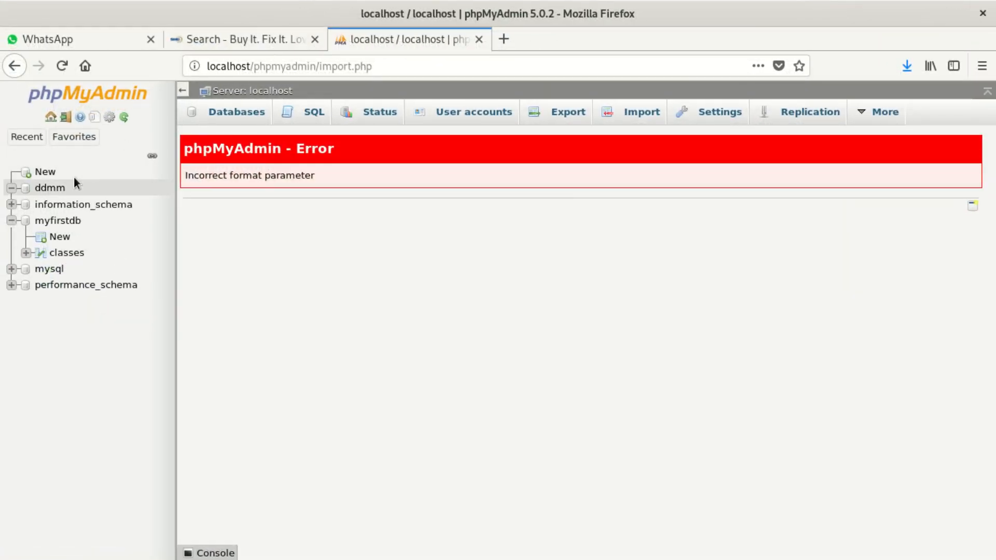
Import ddmmcrhy_db.sql into the ddmm database again from the Import tab.
{"action": "left_click", "coordinate": [51, 189]}
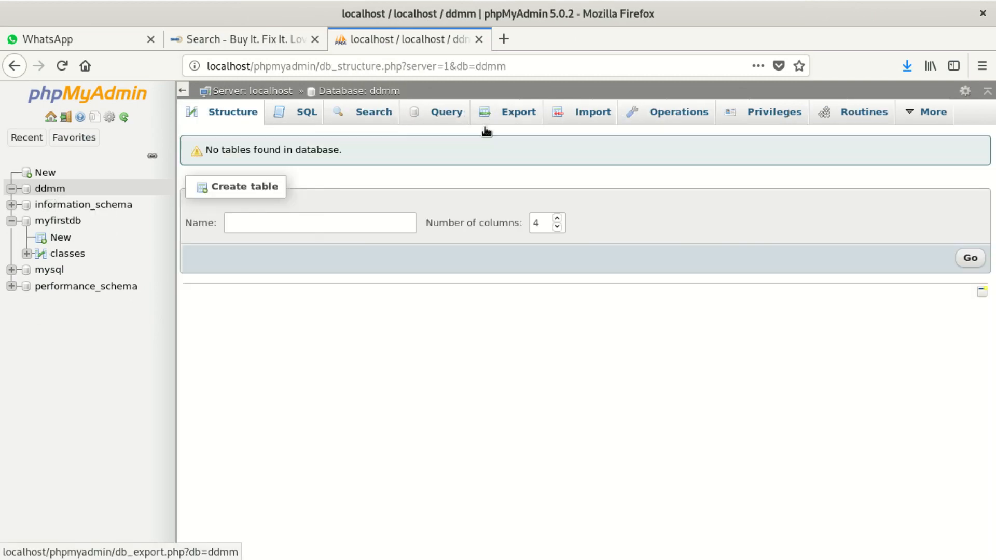
{"action": "left_click", "coordinate": [593, 114]}
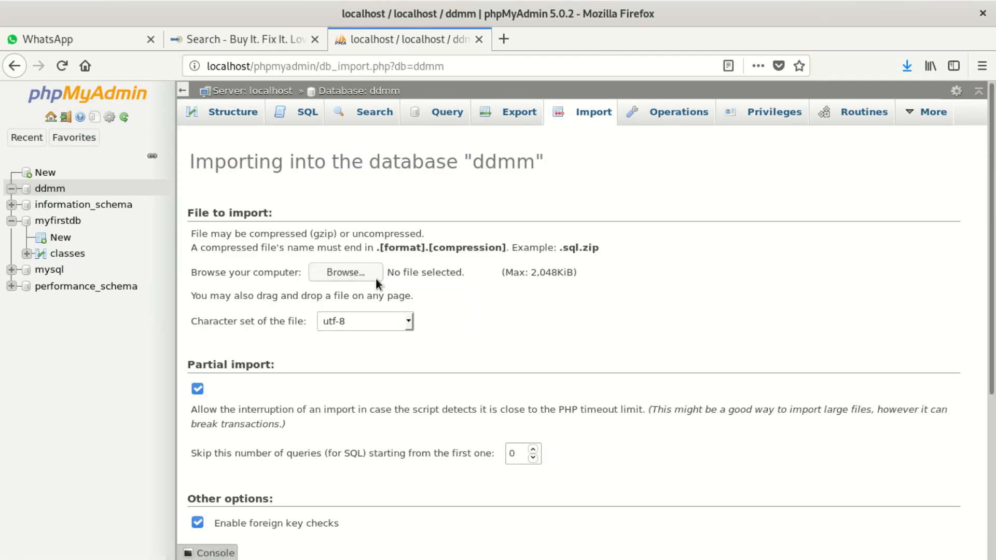
{"action": "left_click", "coordinate": [376, 278]}
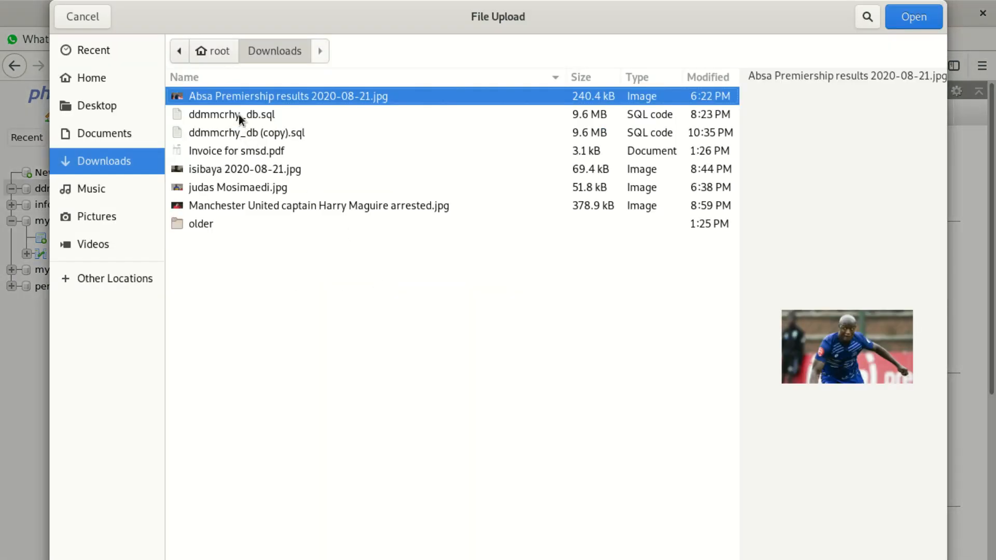
{"action": "left_click", "coordinate": [239, 114]}
{"action": "left_click", "coordinate": [896, 17]}
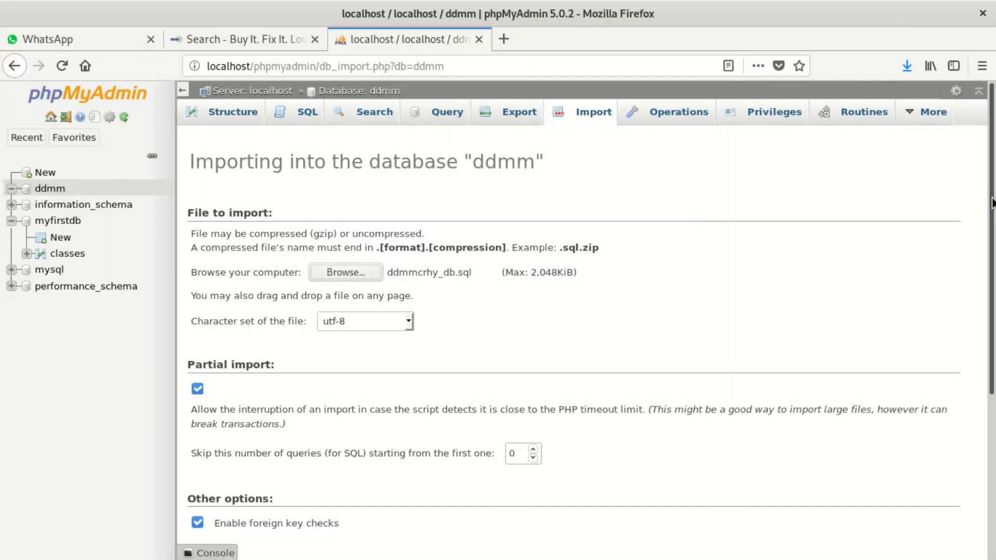
{"action": "scroll", "coordinate": [992, 202], "scroll_direction": "down", "scroll_amount": 5}
{"action": "left_click", "coordinate": [942, 521]}
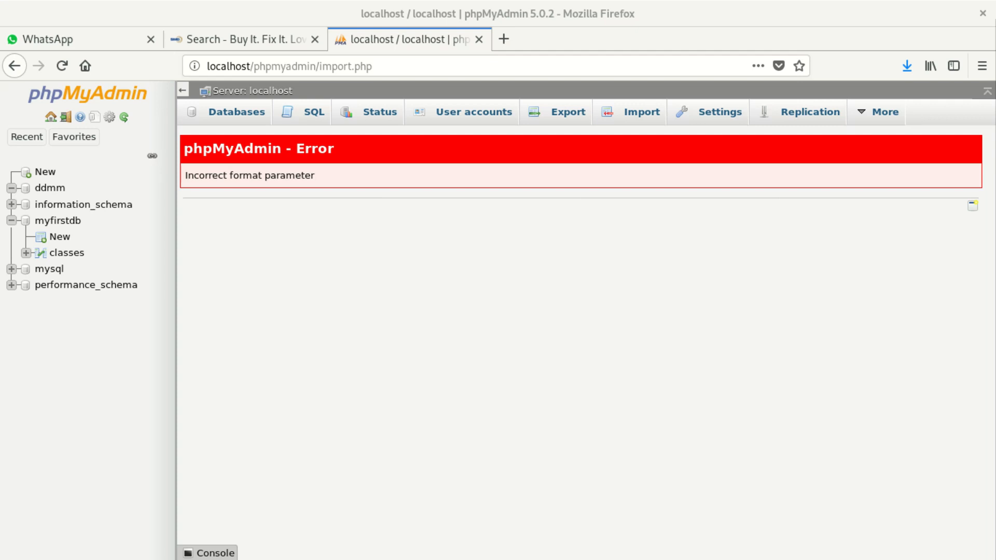
Move Firefox aside, bring Files forward, and open the apache2 conf.d folder.
{"action": "left_click_drag", "start_coordinate": [216, 5], "coordinate": [252, 341]}
{"action": "left_click_drag", "start_coordinate": [671, 183], "coordinate": [328, 55]}
{"action": "double_click", "coordinate": [478, 114]}
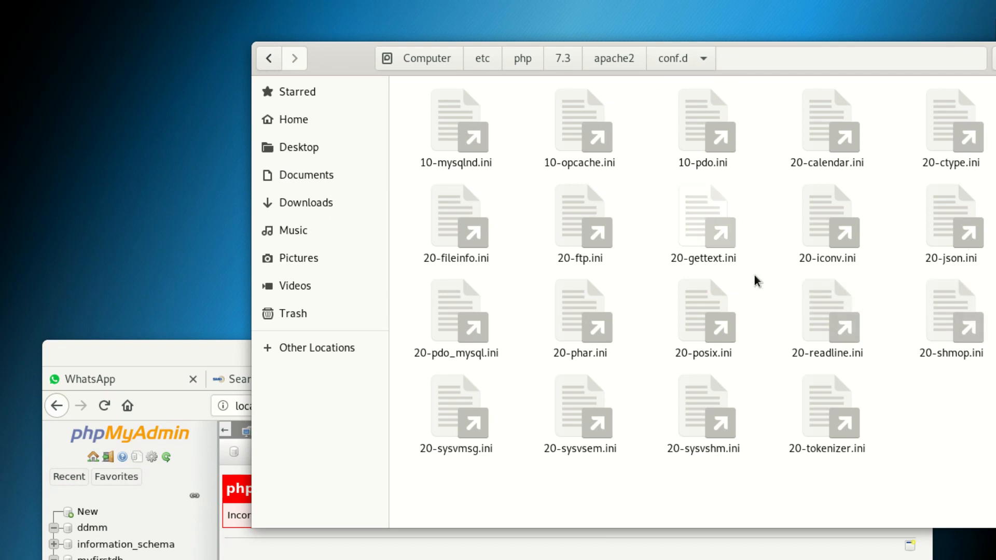
Browse back to /etc/php/7.3, enter cli, and open its php.ini in another application.
{"action": "left_click", "coordinate": [270, 58]}
{"action": "left_click", "coordinate": [271, 58]}
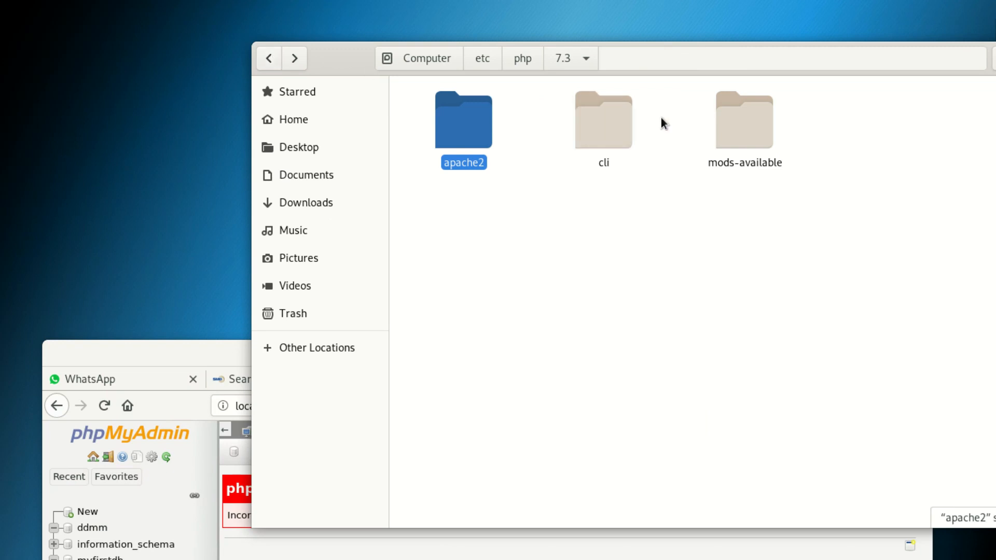
{"action": "double_click", "coordinate": [743, 118]}
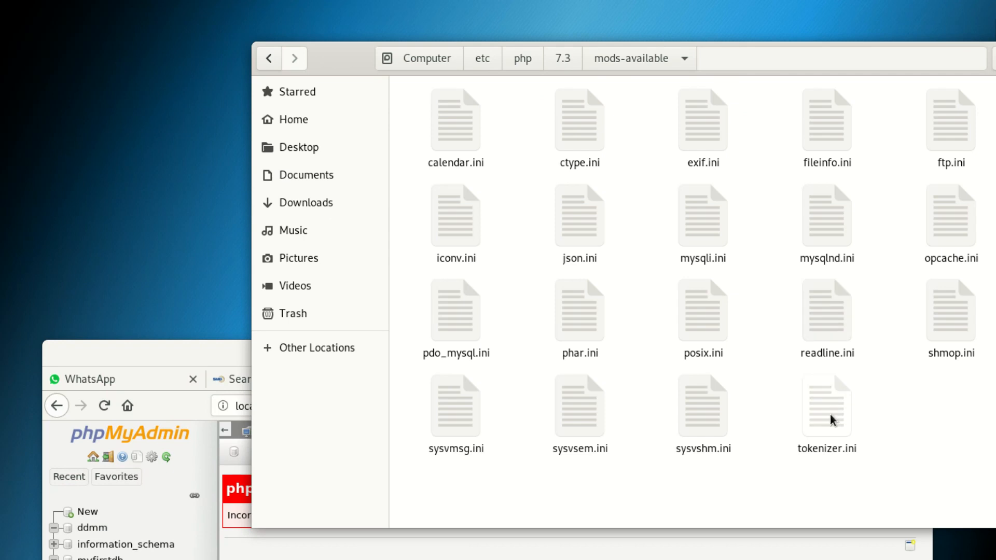
{"action": "left_click", "coordinate": [268, 61]}
{"action": "double_click", "coordinate": [611, 115]}
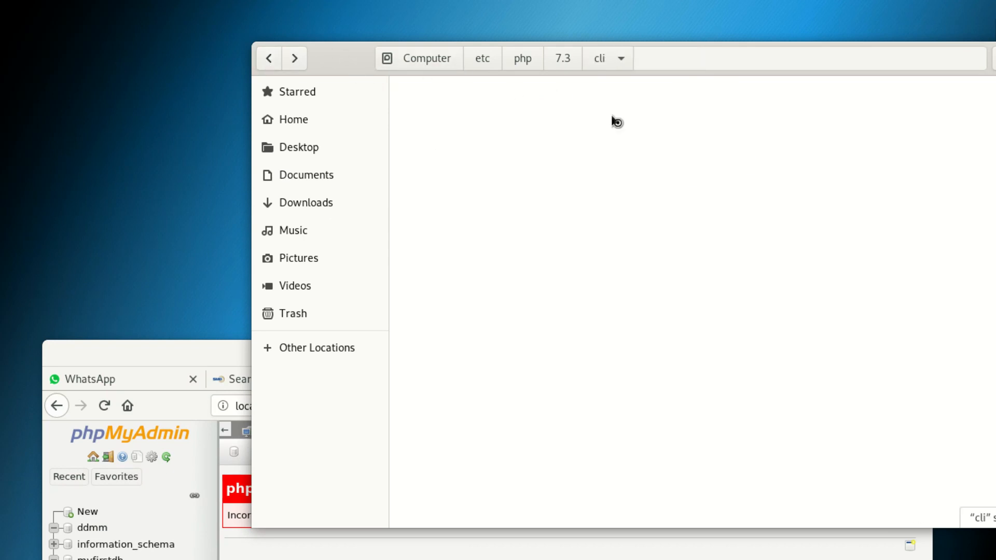
{"action": "right_click", "coordinate": [625, 129]}
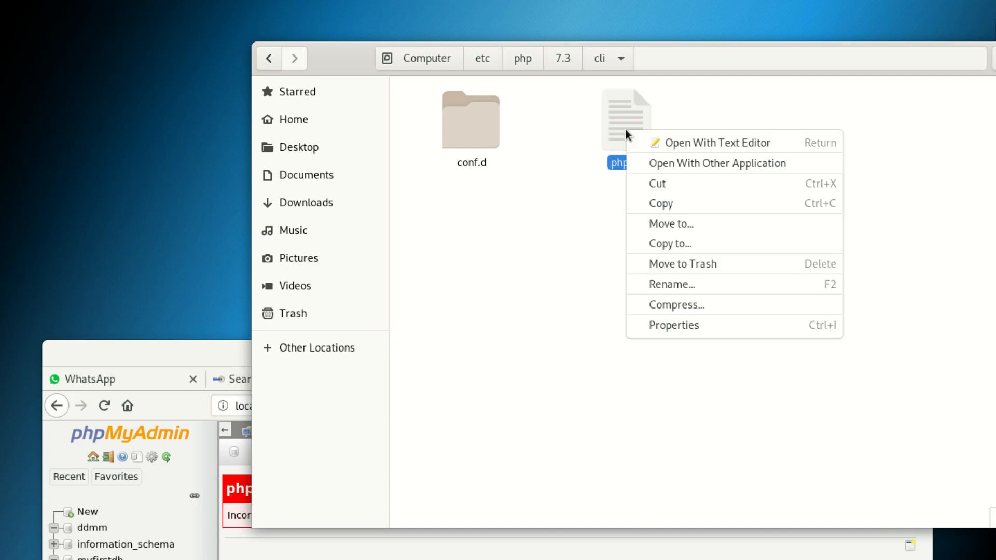
{"action": "left_click", "coordinate": [716, 162]}
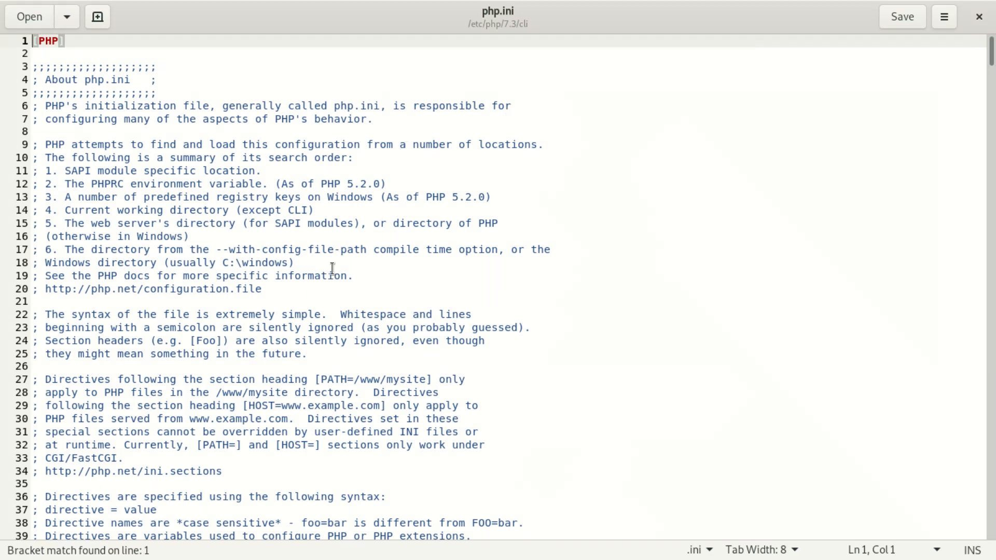
Search the cli php.ini for upload_max, change 2M to 60M on line 846, and save.
{"action": "key", "text": "ctrl+f"}
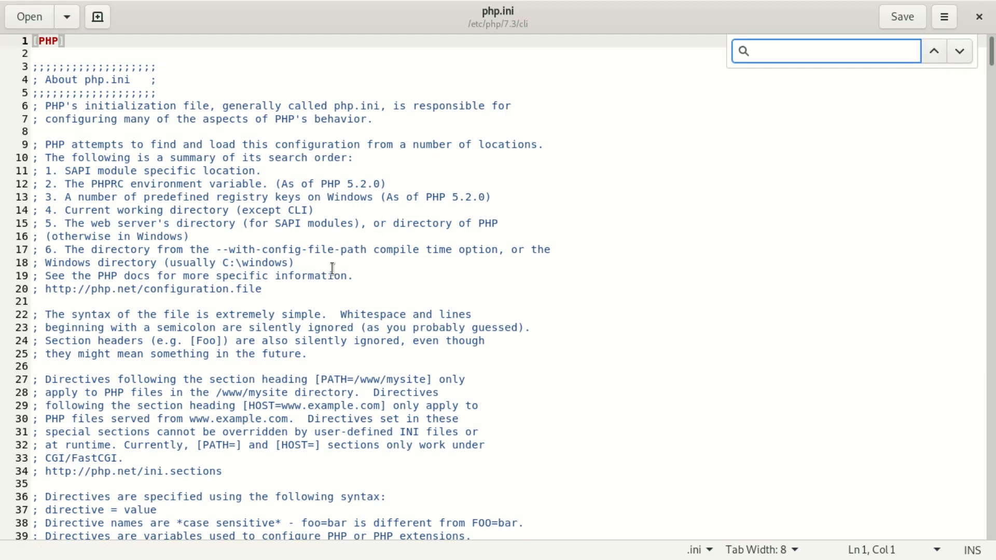
{"action": "type", "text": "upol"}
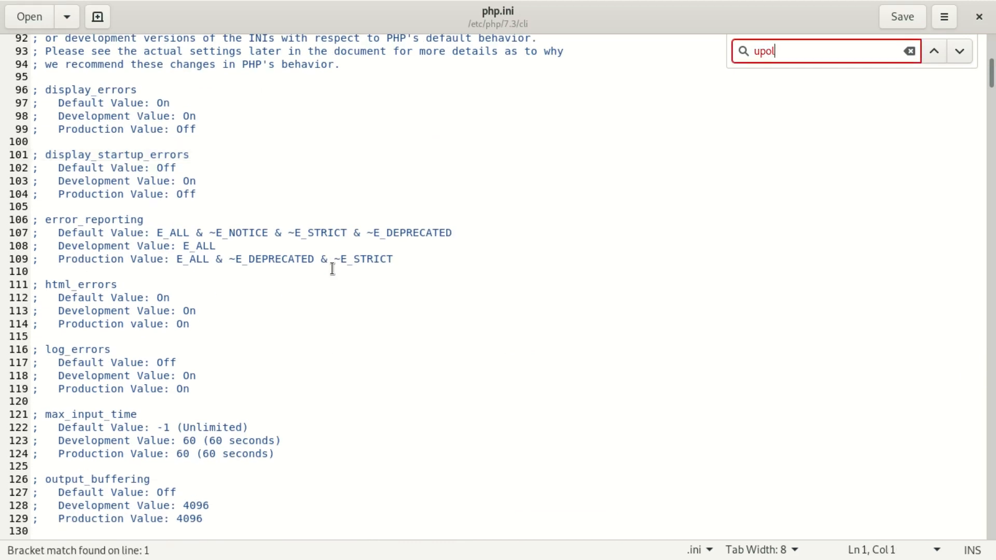
{"action": "key", "text": "BackSpace"}
{"action": "key", "text": "BackSpace"}
{"action": "type", "text": "loa"}
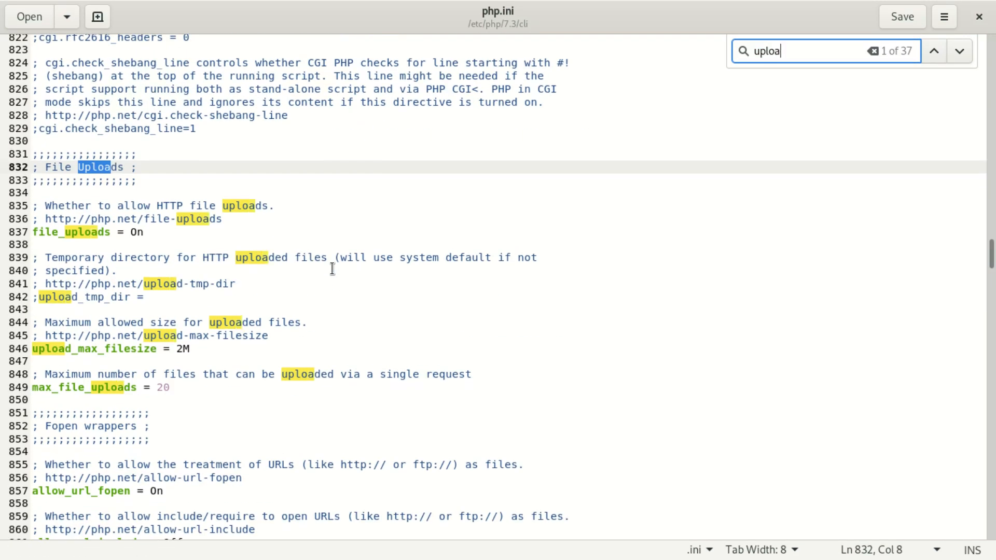
{"action": "type", "text": "d"}
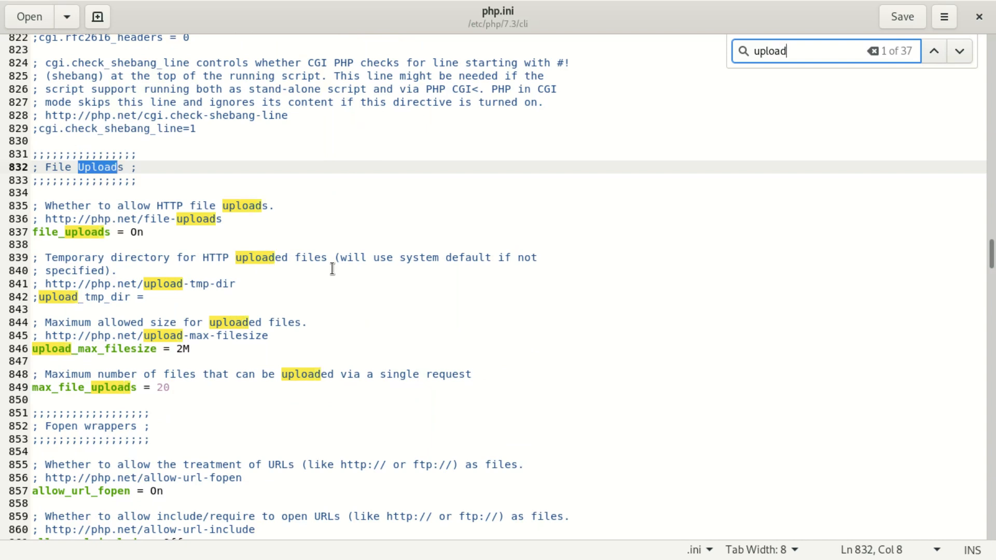
{"action": "type", "text": "_m"}
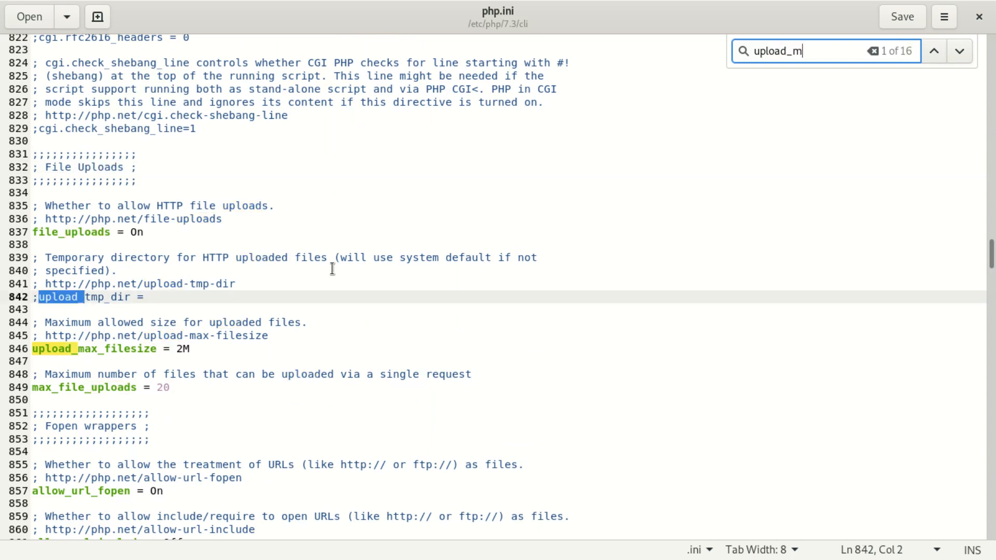
{"action": "type", "text": "a"}
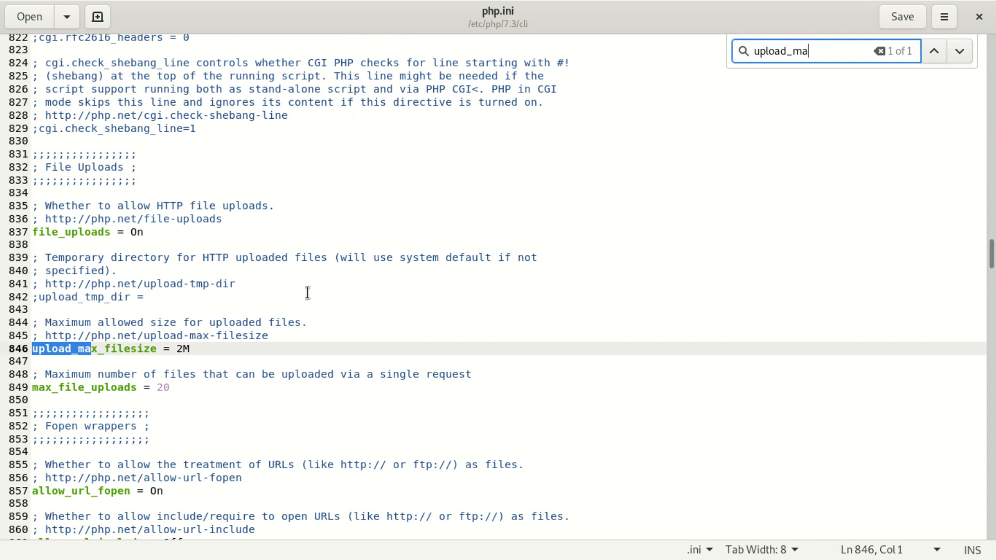
{"action": "key", "text": "Escape"}
{"action": "left_click", "coordinate": [183, 351]}
{"action": "key", "text": "BackSpace"}
{"action": "type", "text": "60"}
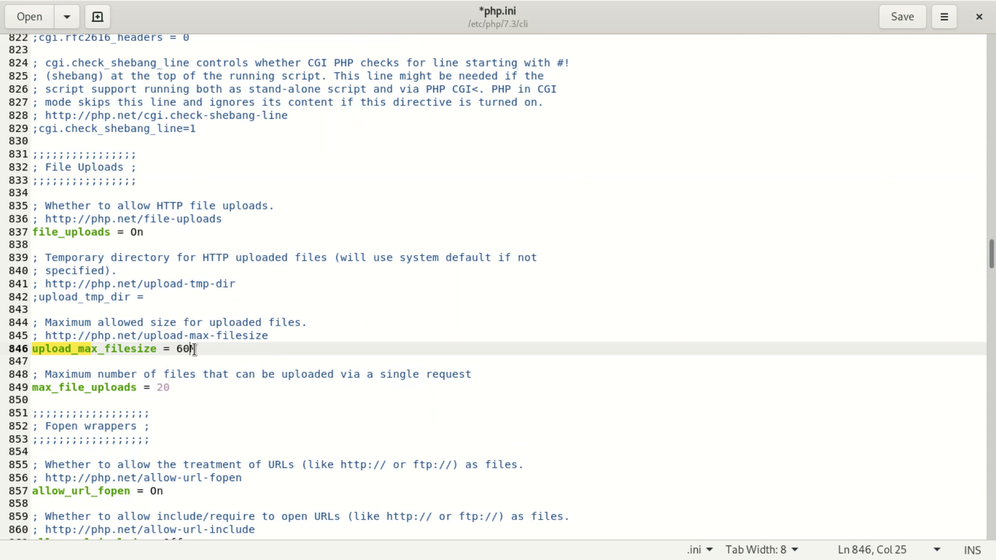
{"action": "left_click", "coordinate": [902, 18]}
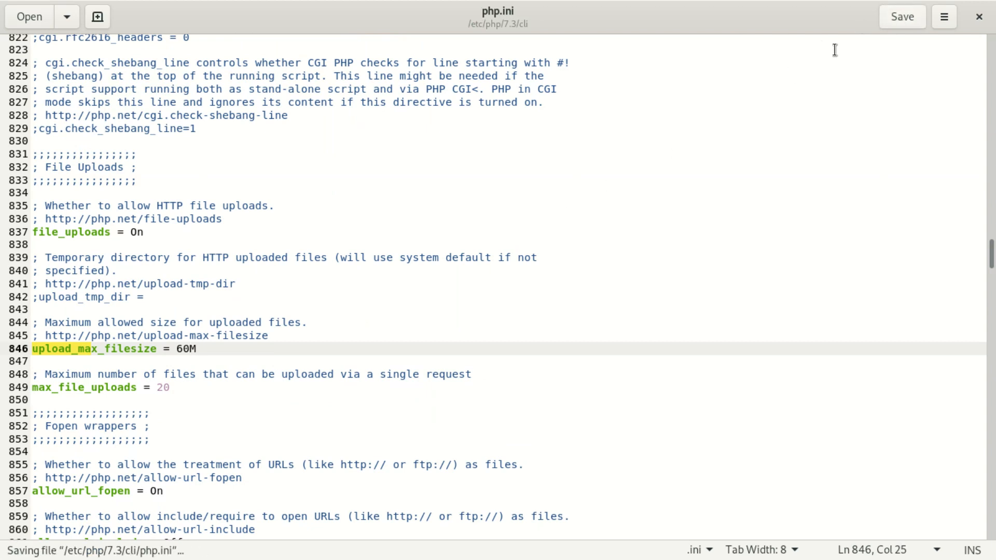
{"action": "left_click", "coordinate": [248, 321]}
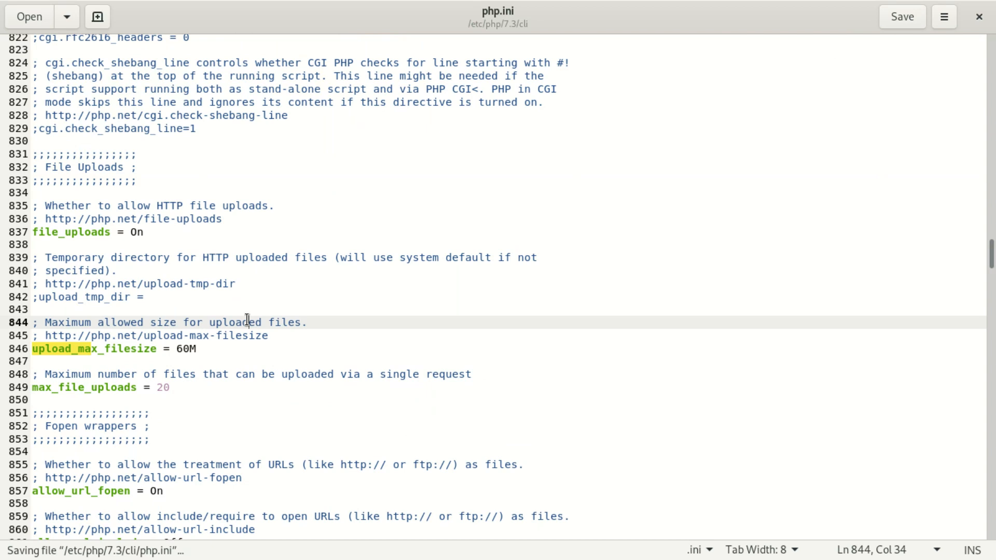
{"action": "key", "text": "ctrl+f"}
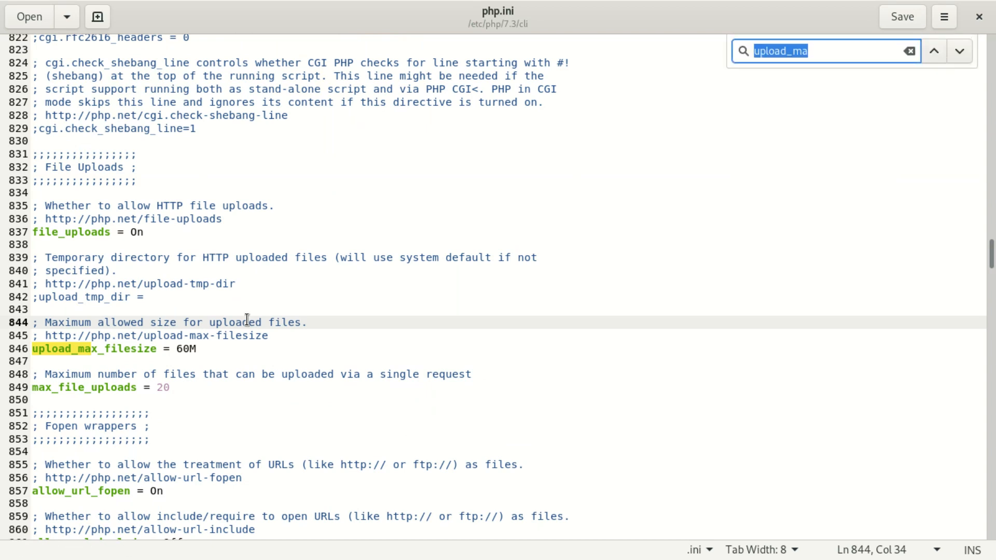
{"action": "key", "text": "BackSpace"}
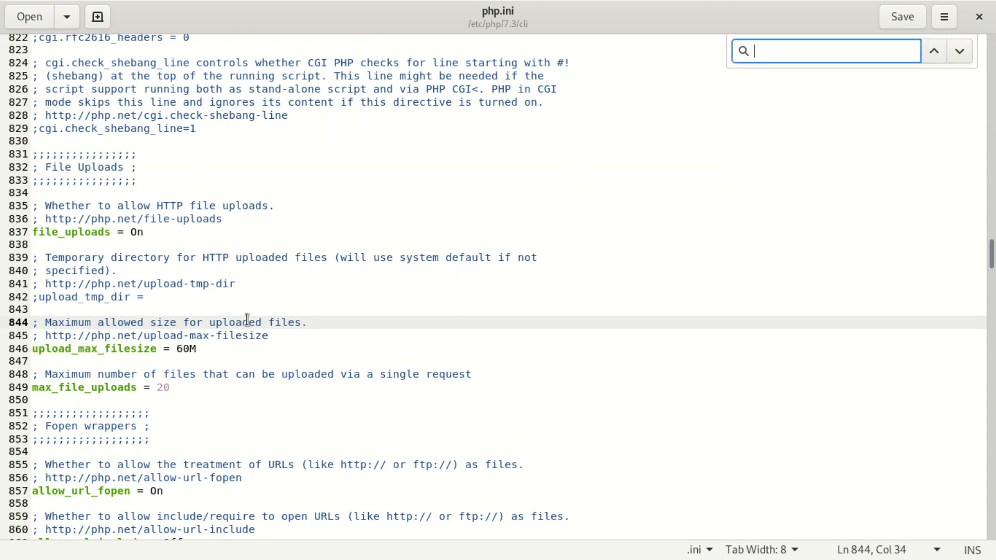
Find post_max_size on line 694, change it from 8M to 128M, and save php.ini.
{"action": "type", "text": "post"}
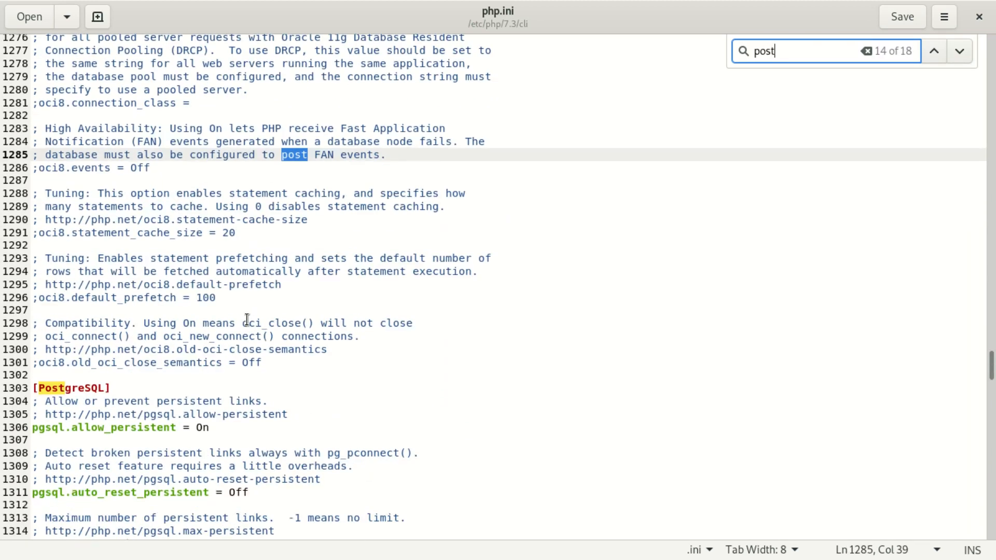
{"action": "type", "text": "_"}
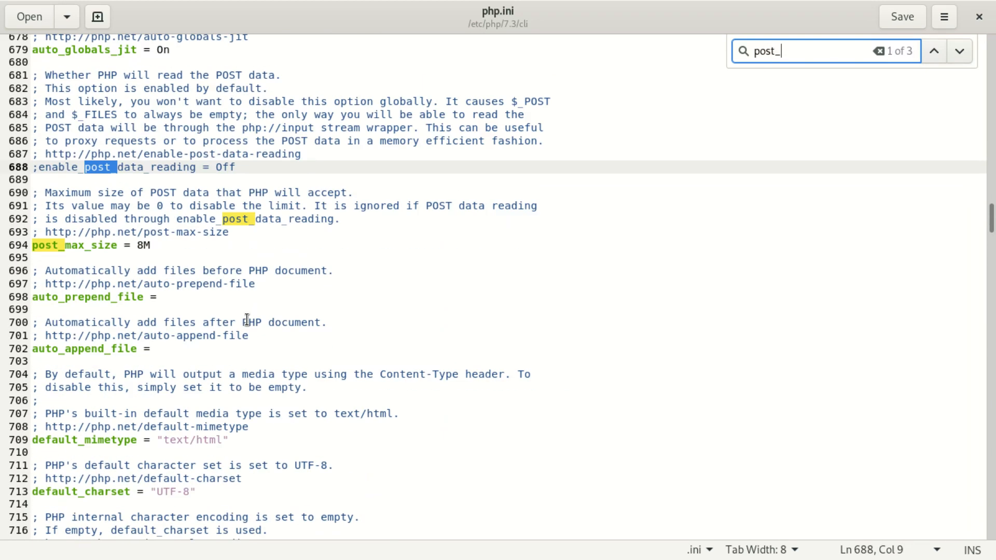
{"action": "type", "text": "max"}
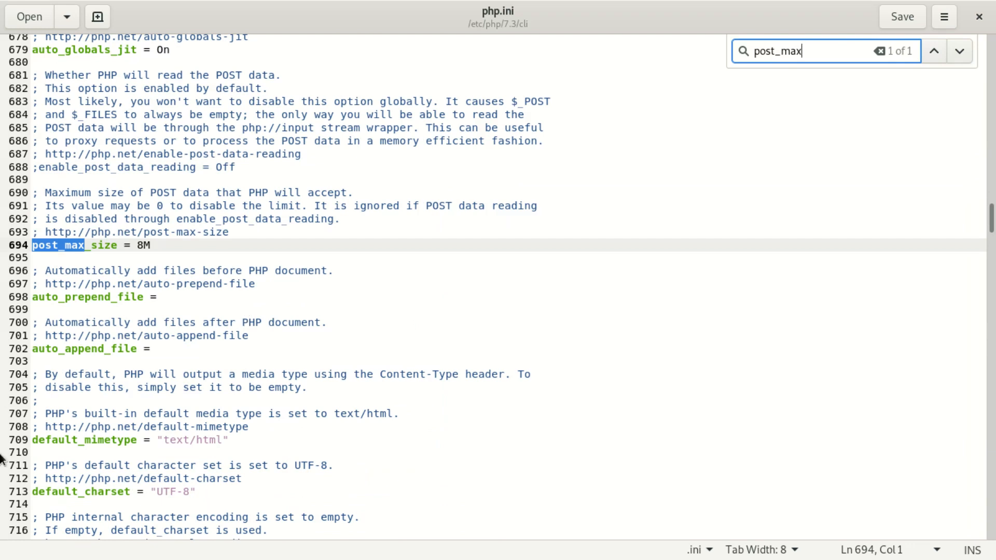
{"action": "left_click", "coordinate": [141, 248]}
{"action": "key", "text": "BackSpace"}
{"action": "type", "text": "128"}
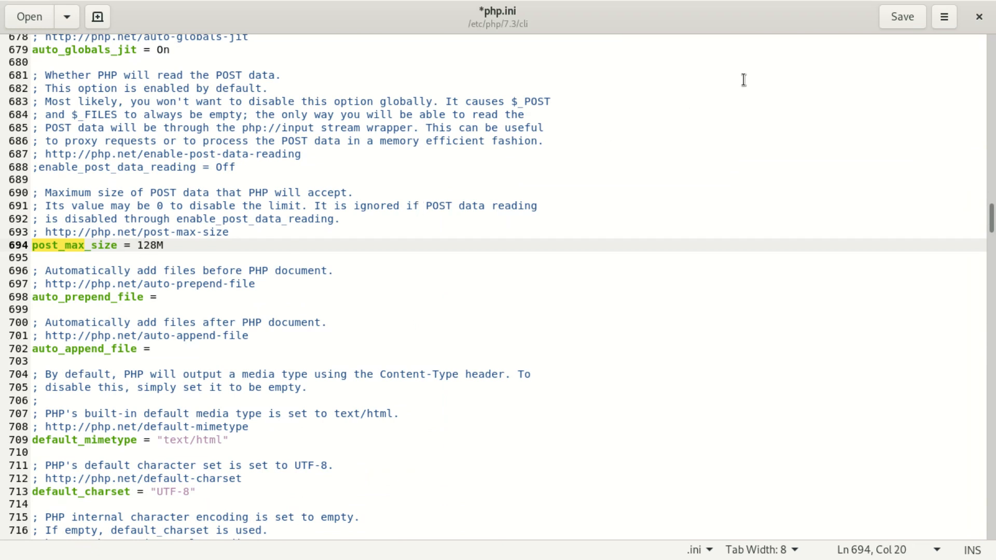
{"action": "left_click", "coordinate": [913, 15]}
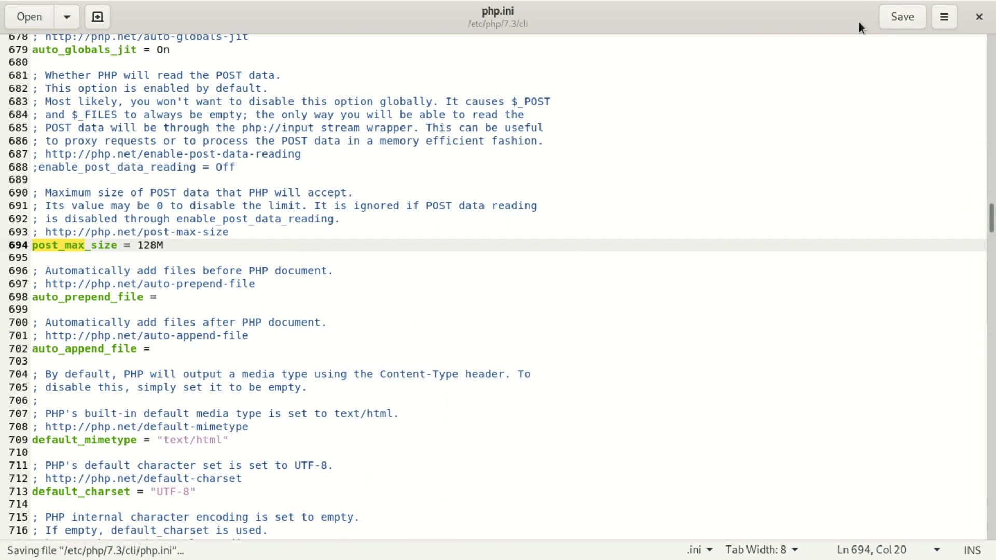
Start a new search in php.ini, clearing the previous search term.
{"action": "left_click", "coordinate": [352, 259]}
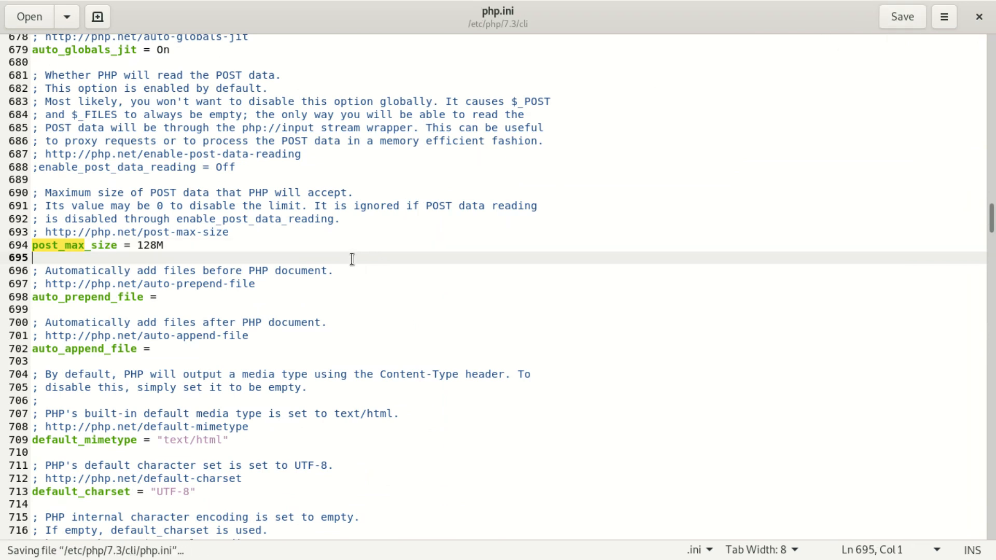
{"action": "key", "text": "ctrl+f"}
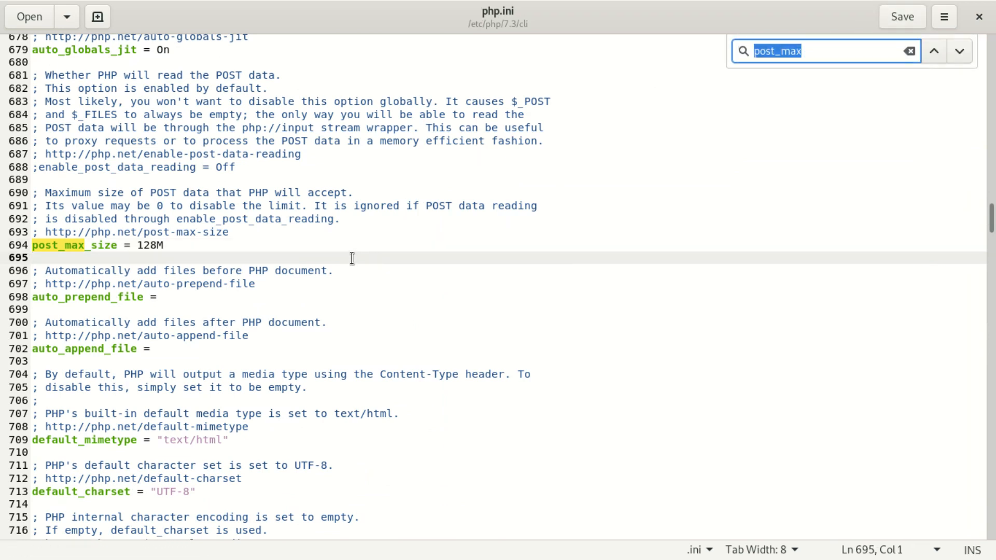
{"action": "key", "text": "BackSpace"}
Change max_input_time on line 395 from 60 to 1000 and save php.ini.
{"action": "type", "text": "max"}
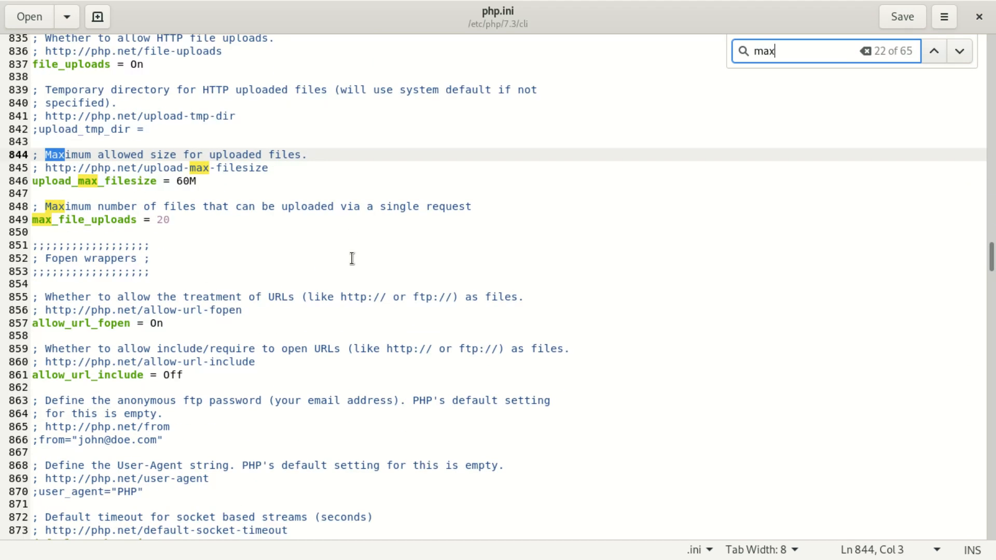
{"action": "type", "text": "_"}
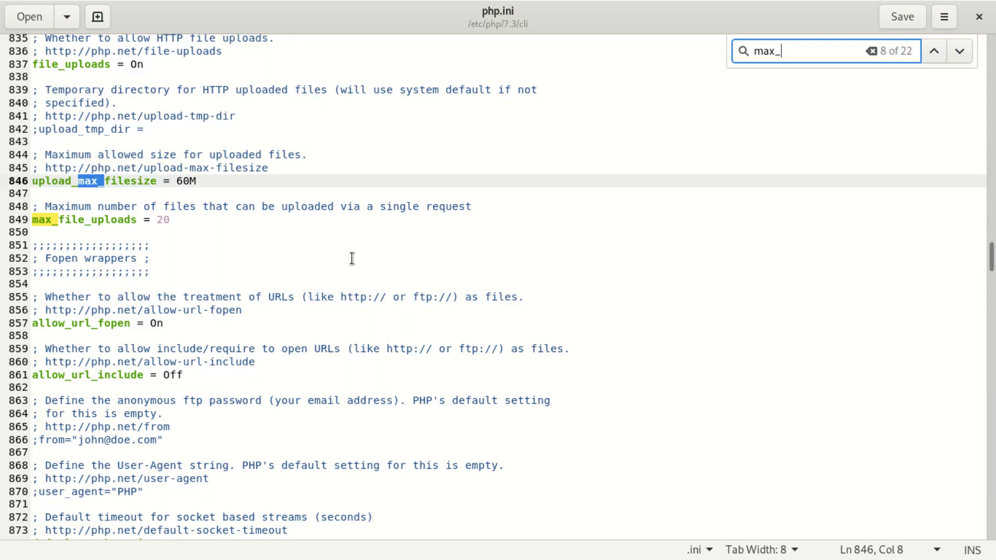
{"action": "type", "text": "ex"}
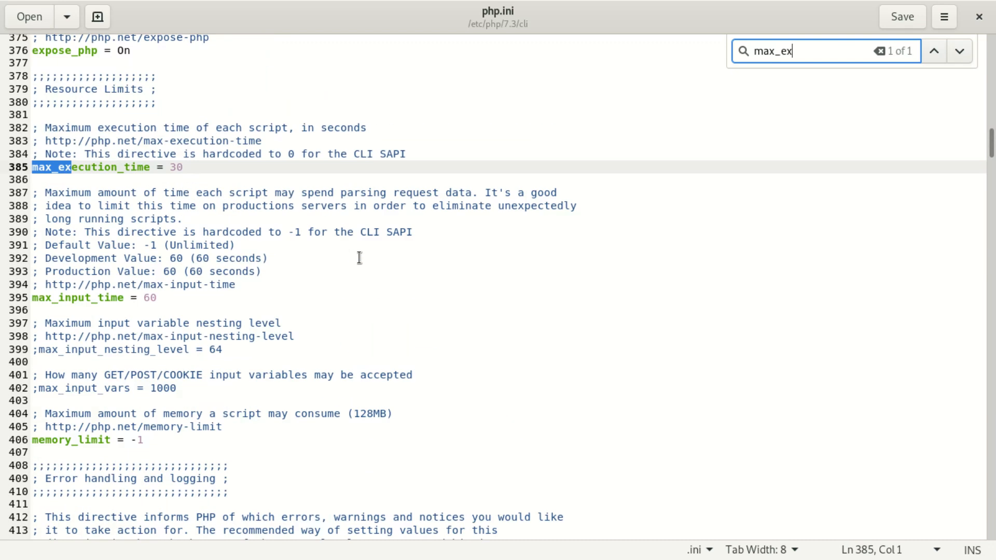
{"action": "left_click", "coordinate": [158, 298]}
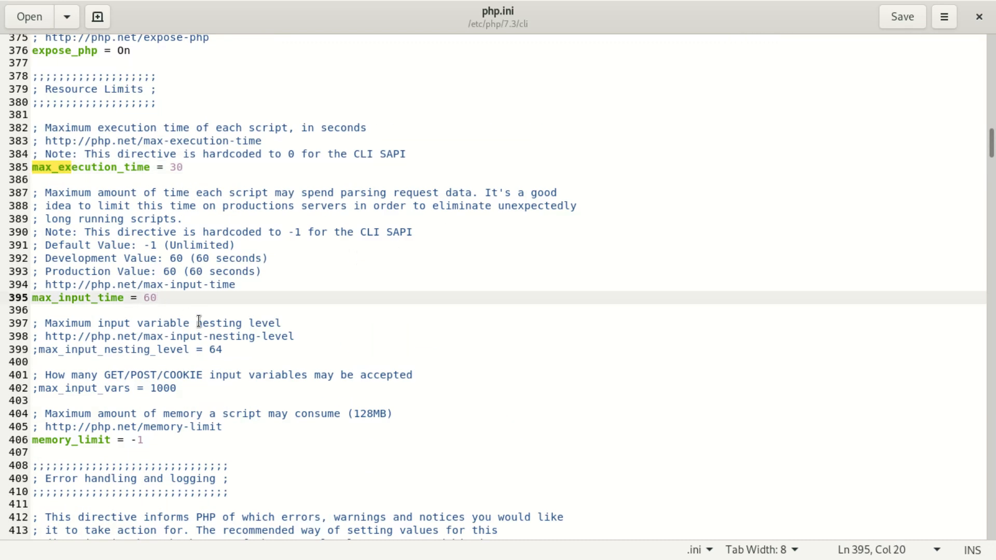
{"action": "key", "text": "BackSpace"}
{"action": "type", "text": "1000"}
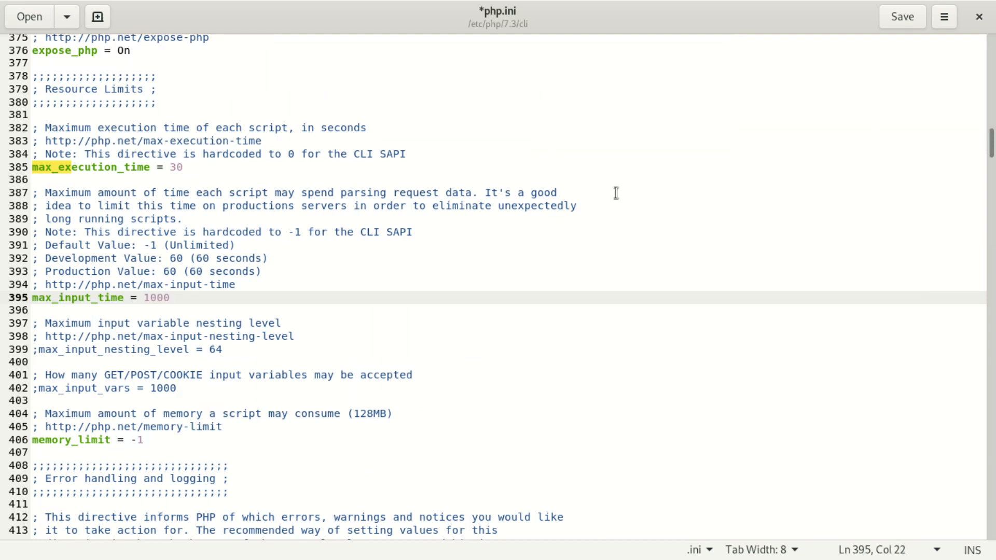
{"action": "left_click", "coordinate": [903, 20]}
Close gedit, look through the cli conf.d folder's .ini files, then close Files.
{"action": "left_click", "coordinate": [979, 16]}
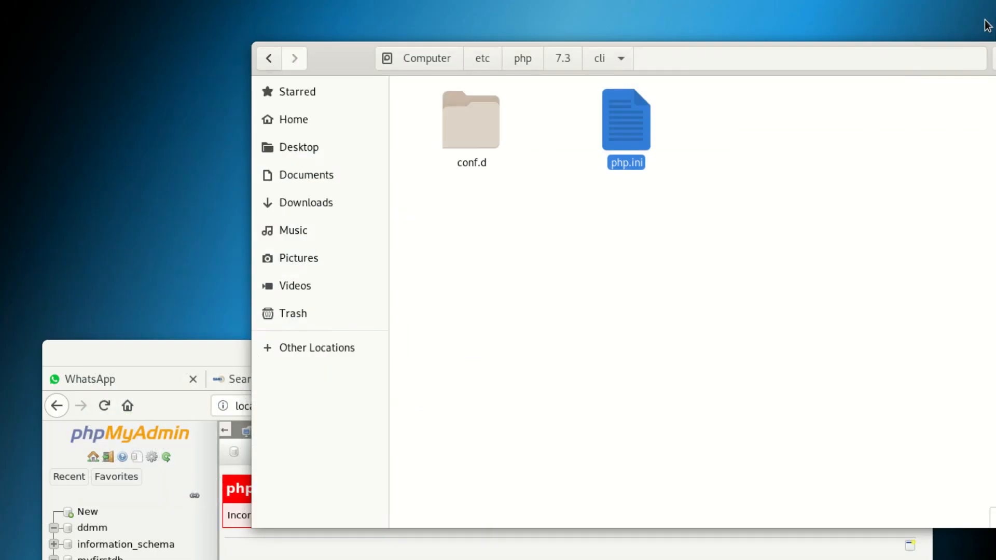
{"action": "double_click", "coordinate": [476, 120]}
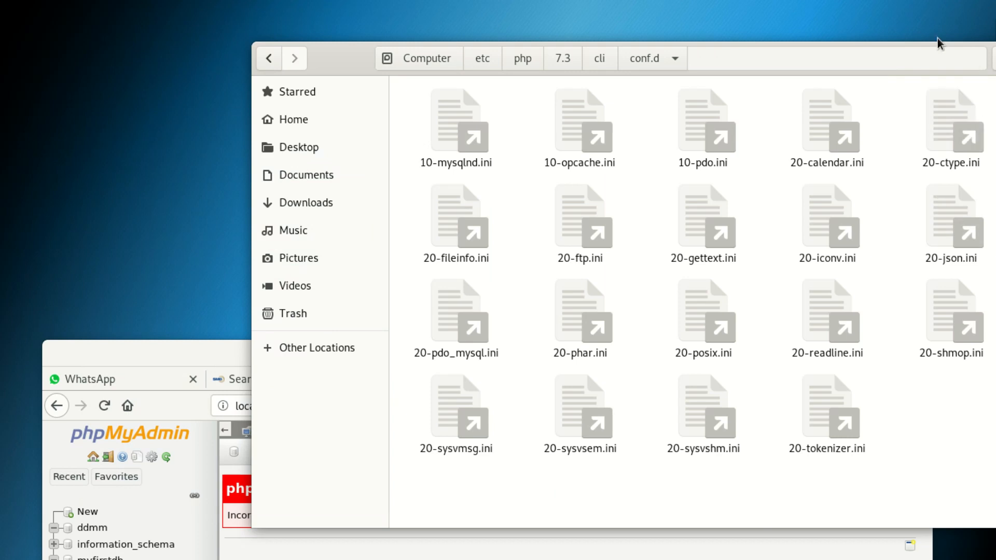
{"action": "left_click_drag", "start_coordinate": [341, 74], "coordinate": [209, 61]}
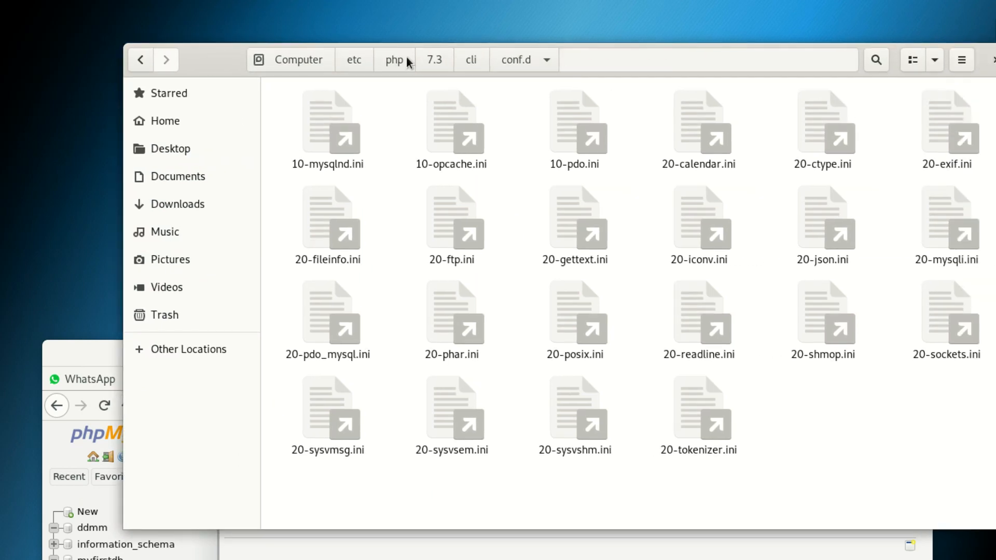
{"action": "left_click", "coordinate": [992, 59]}
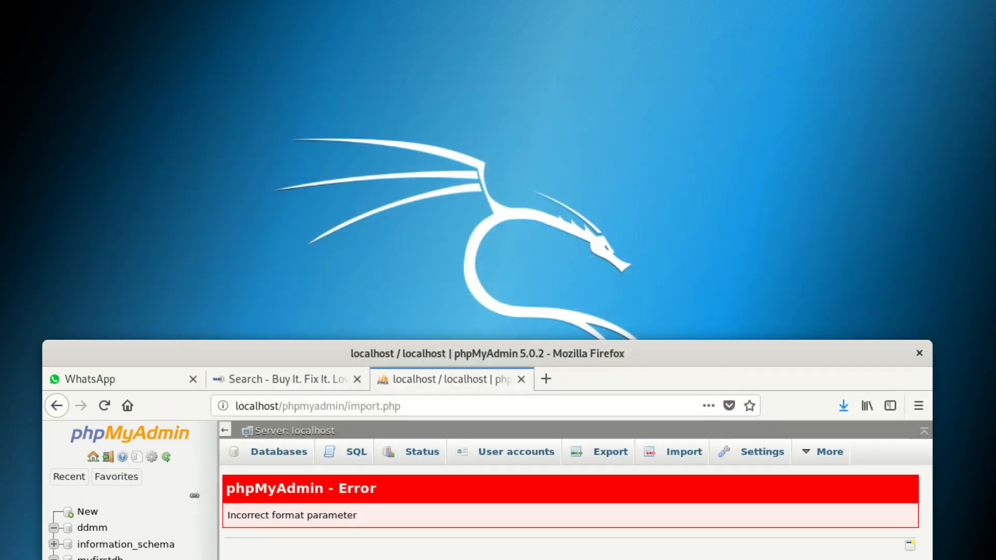
Maximize Firefox and go to the ddmm database's Import page.
{"action": "left_click_drag", "start_coordinate": [649, 350], "coordinate": [569, 3]}
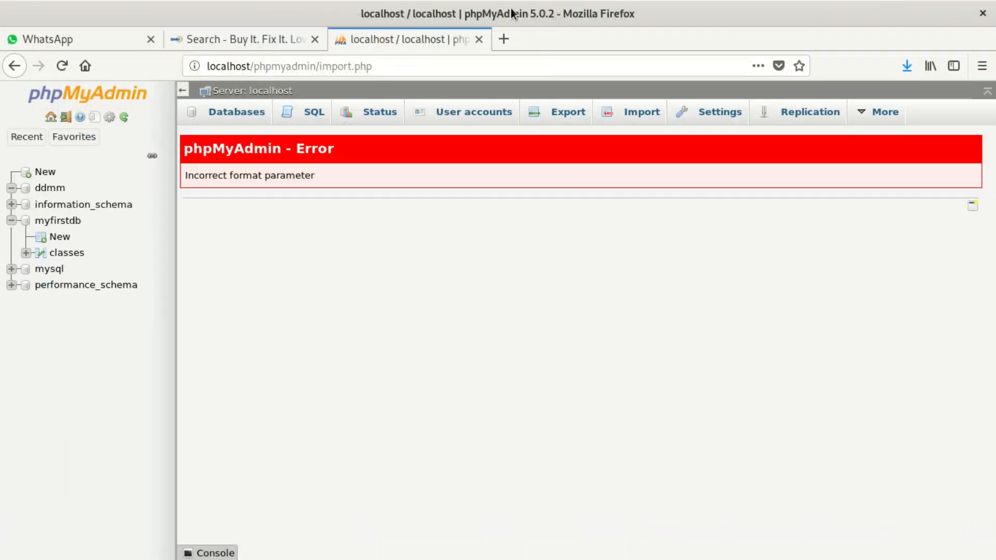
{"action": "left_click", "coordinate": [14, 66]}
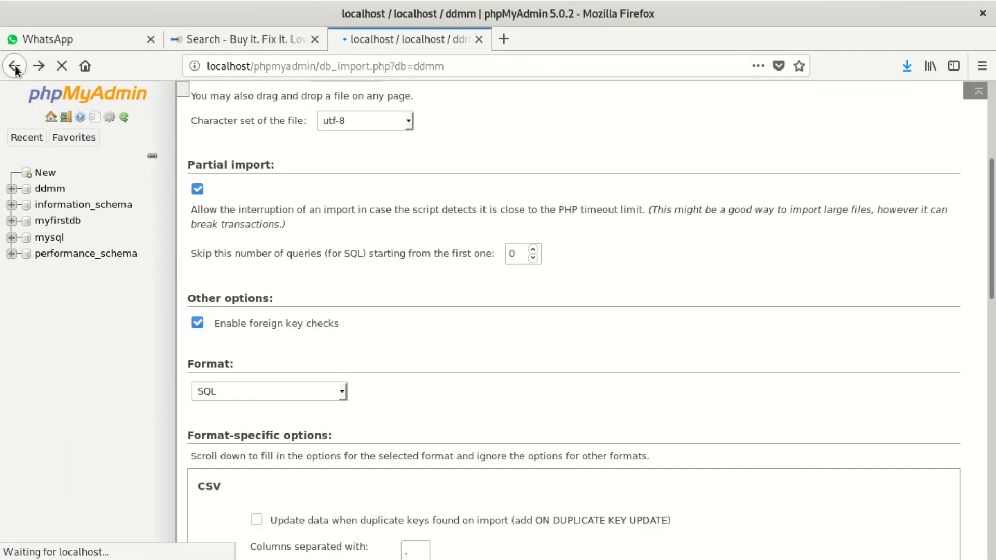
{"action": "left_click", "coordinate": [59, 193]}
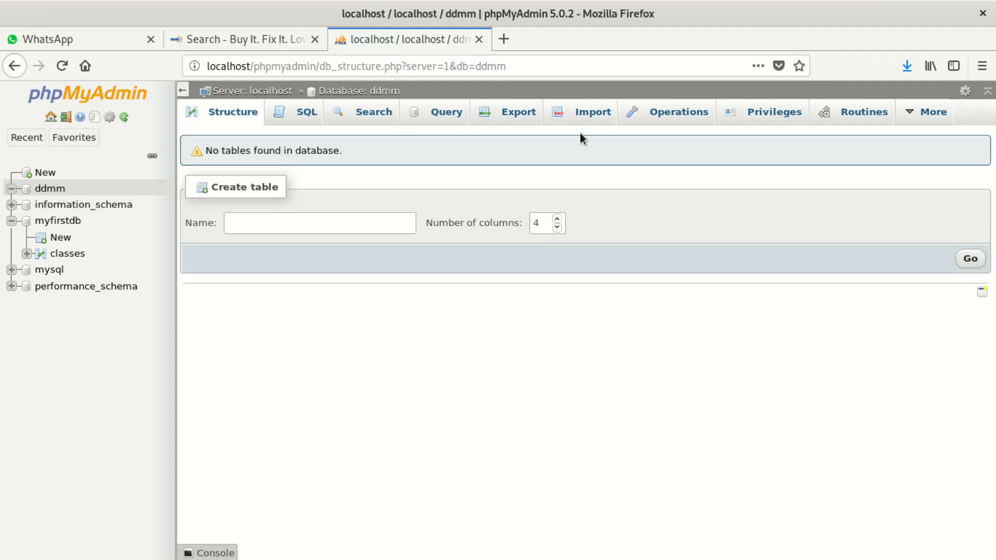
{"action": "left_click", "coordinate": [608, 115]}
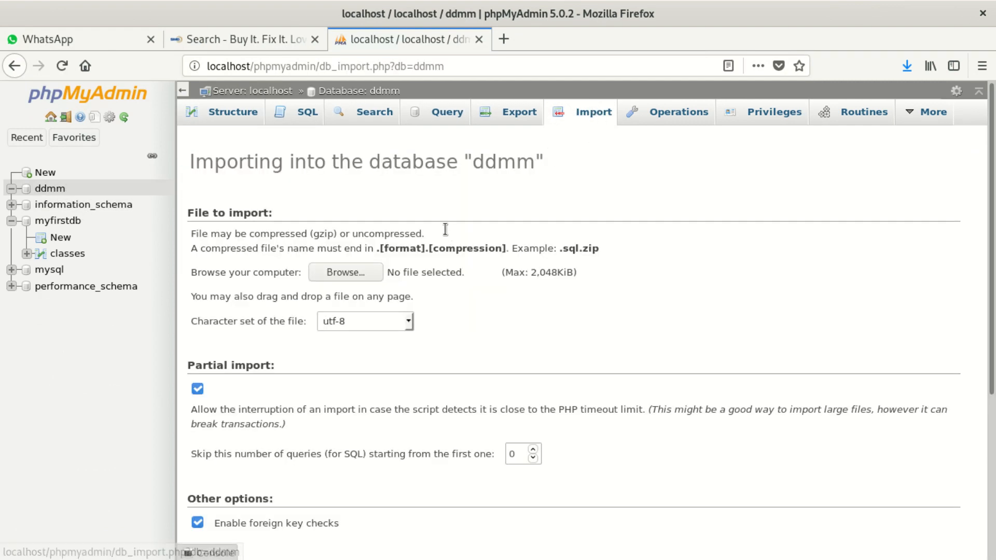
Choose ddmmcrhy_db.sql as the import file and submit the SQL import.
{"action": "left_click", "coordinate": [360, 267]}
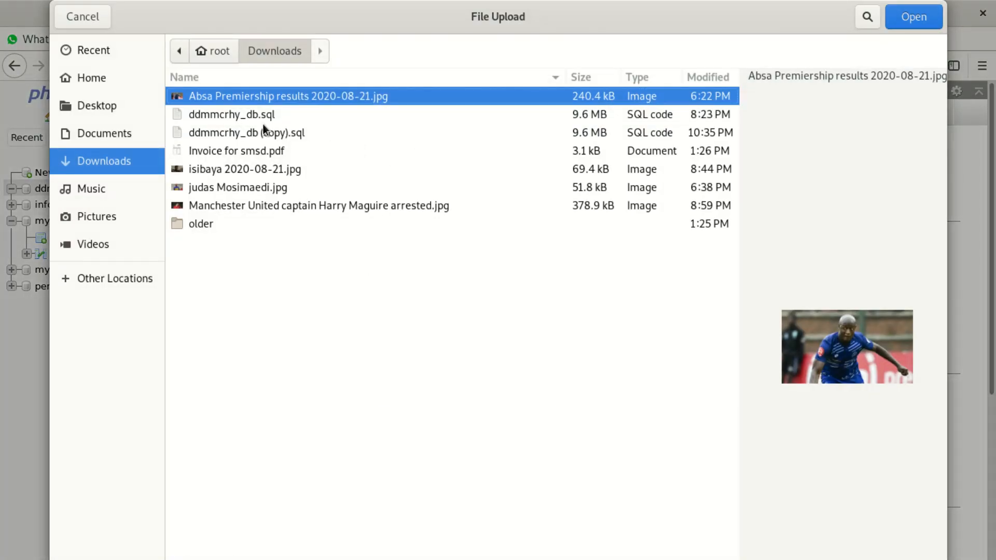
{"action": "left_click", "coordinate": [253, 117]}
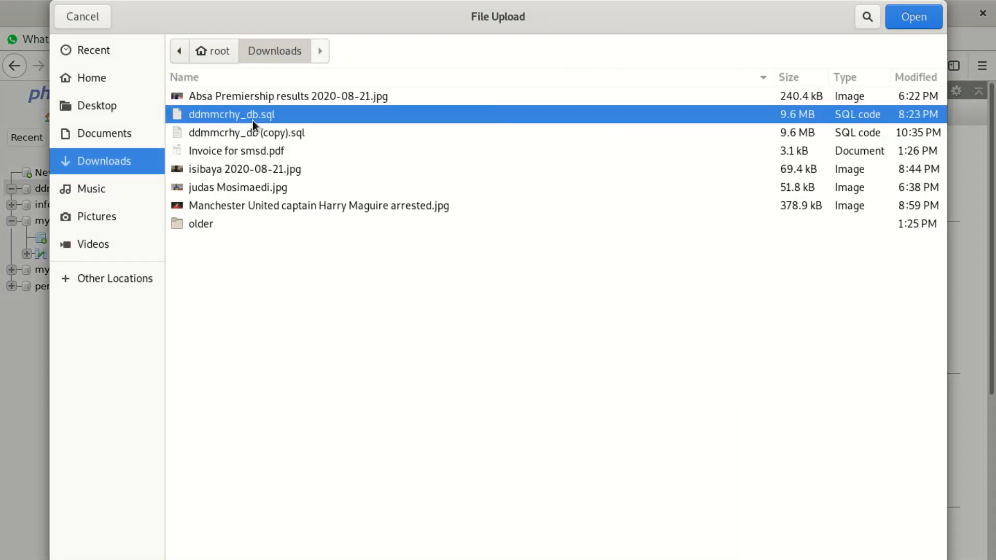
{"action": "left_click", "coordinate": [913, 17]}
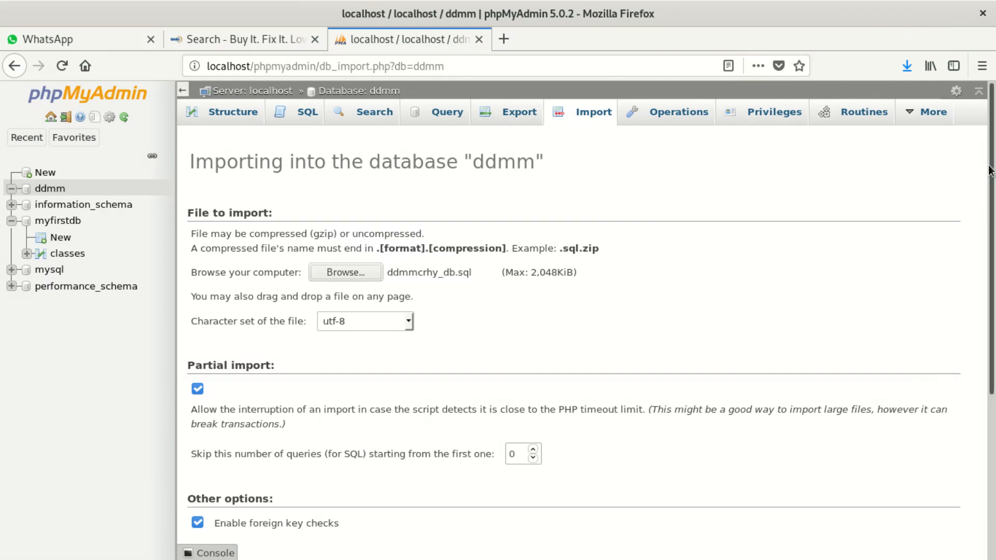
{"action": "left_click_drag", "start_coordinate": [991, 165], "coordinate": [982, 411]}
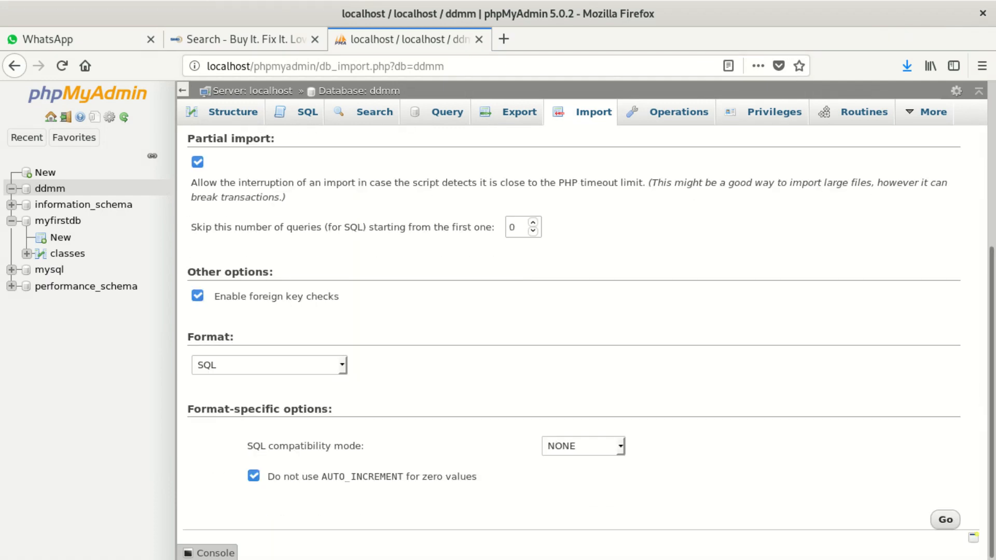
{"action": "left_click", "coordinate": [940, 521]}
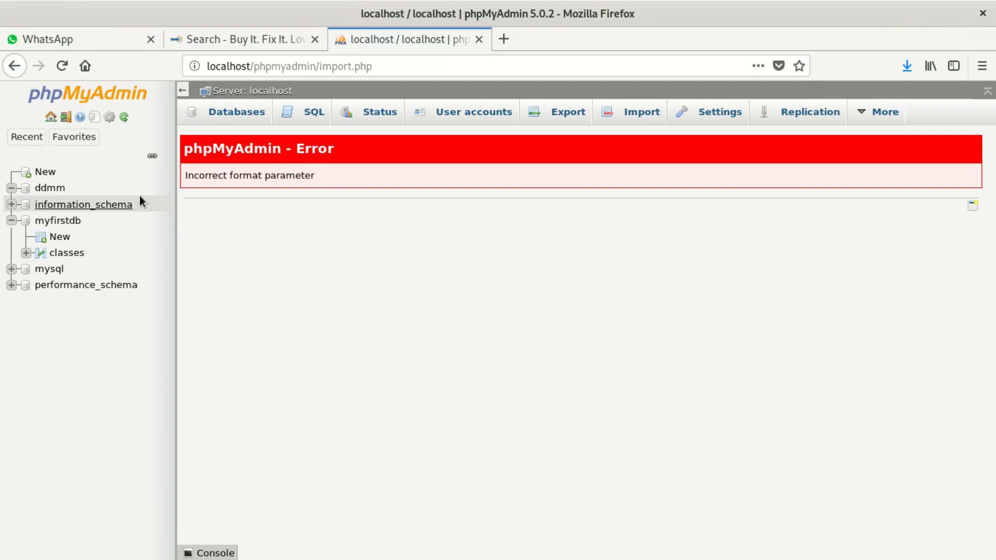
Move Firefox aside and open the computer's root folder in Files, ready to search.
{"action": "left_click_drag", "start_coordinate": [383, 12], "coordinate": [646, 348]}
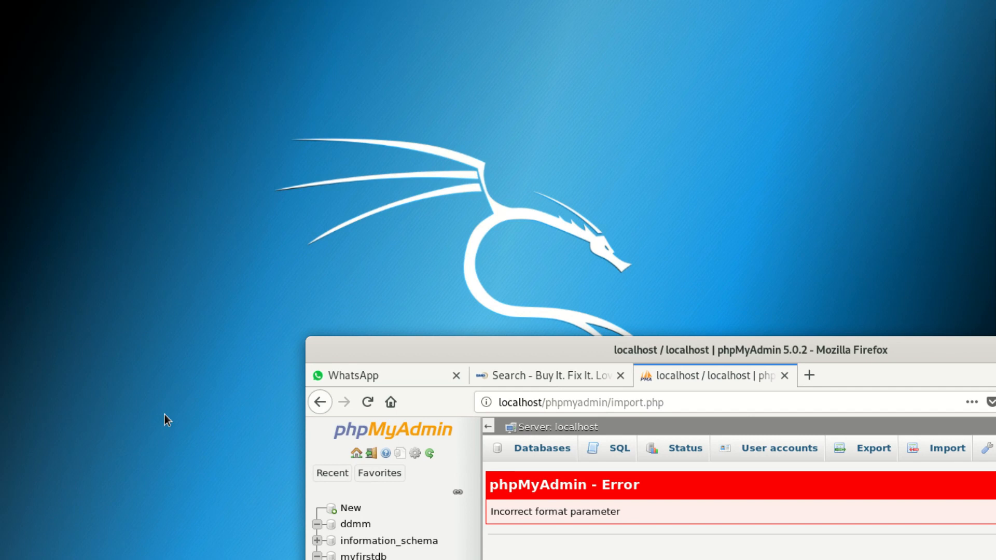
{"action": "left_click_drag", "start_coordinate": [809, 350], "coordinate": [614, 111]}
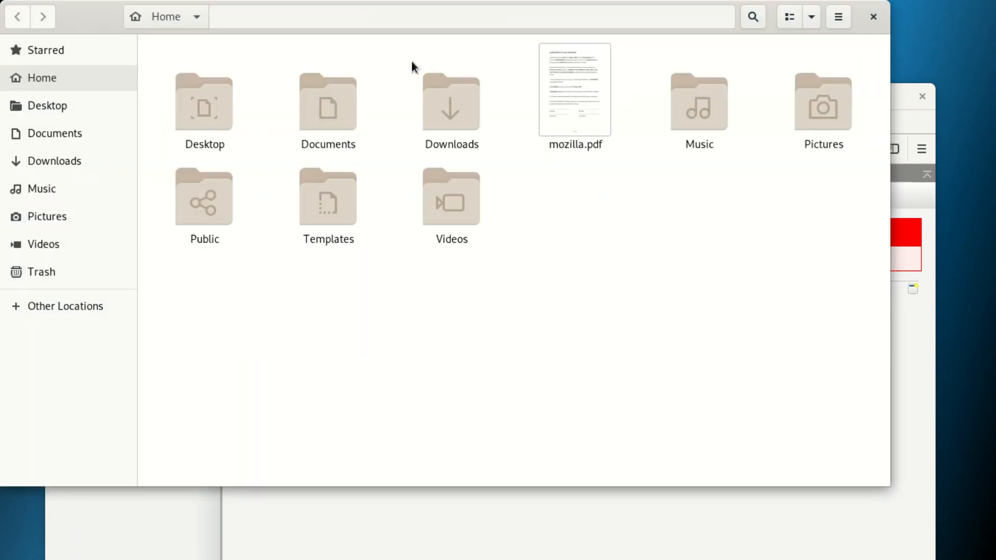
{"action": "left_click", "coordinate": [46, 301]}
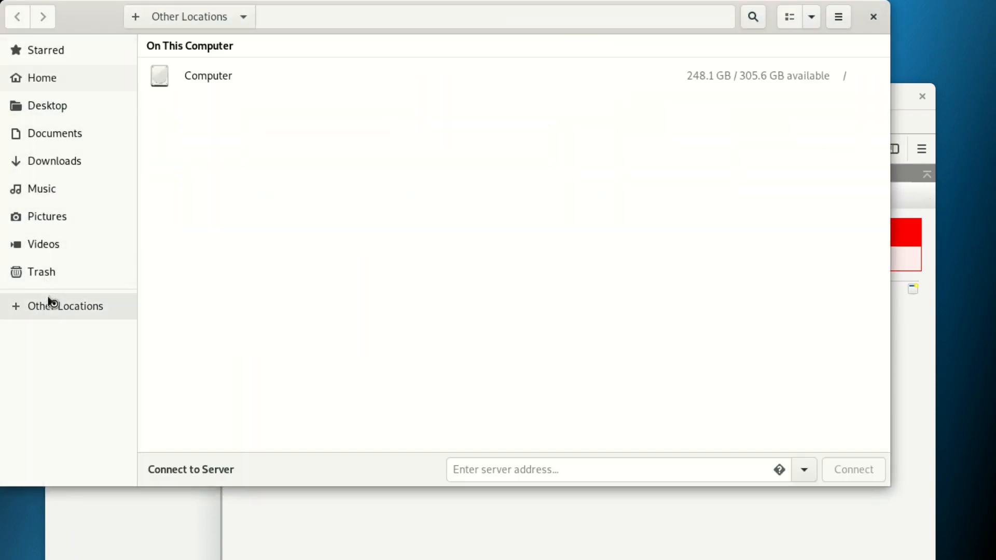
{"action": "left_click", "coordinate": [177, 77]}
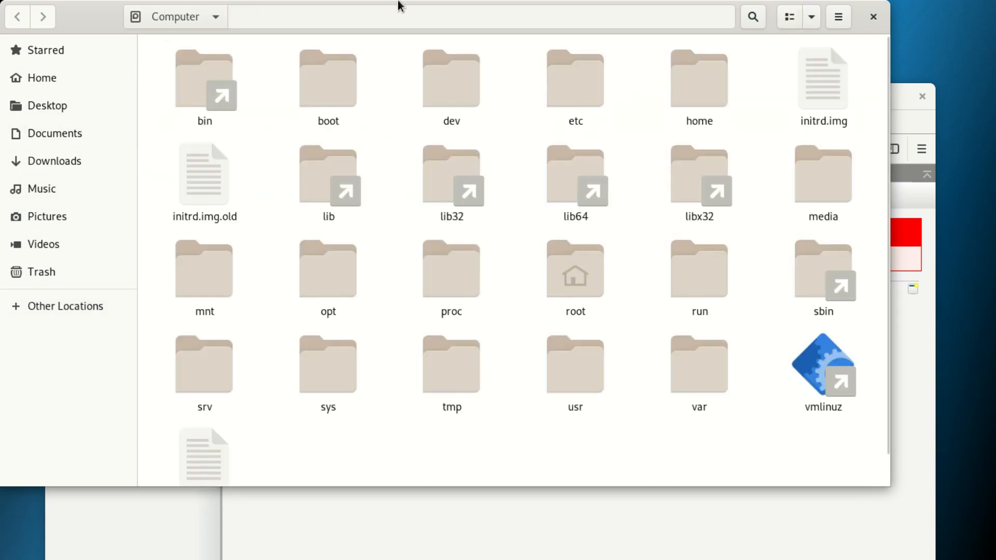
{"action": "left_click", "coordinate": [753, 16]}
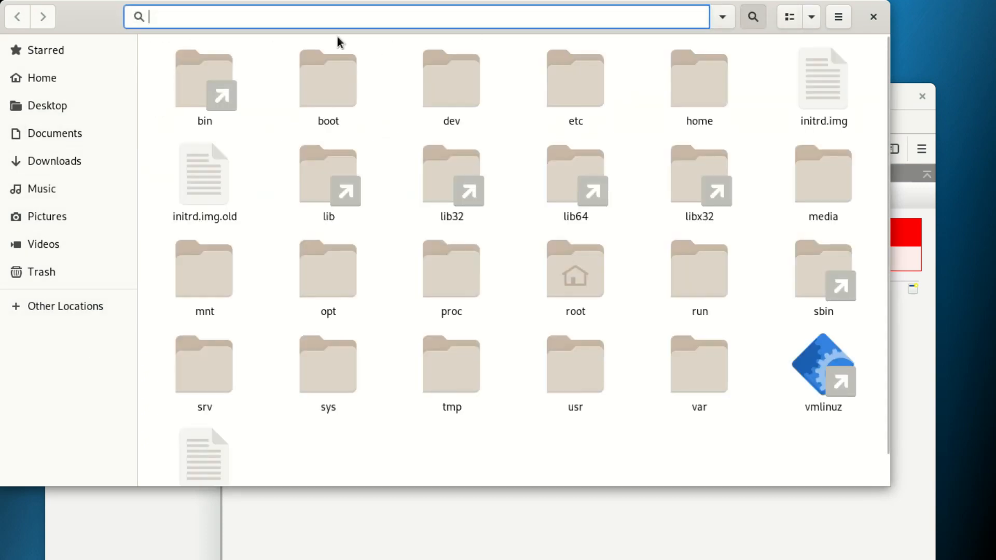
Search the root folder for 'php.ini', correcting the typo.
{"action": "type", "text": "p"}
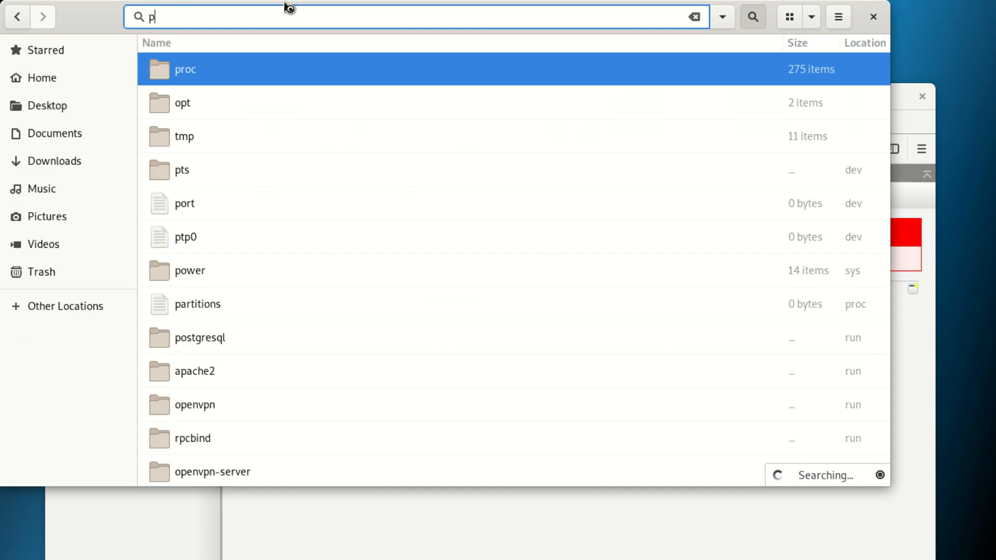
{"action": "type", "text": "hp.imi"}
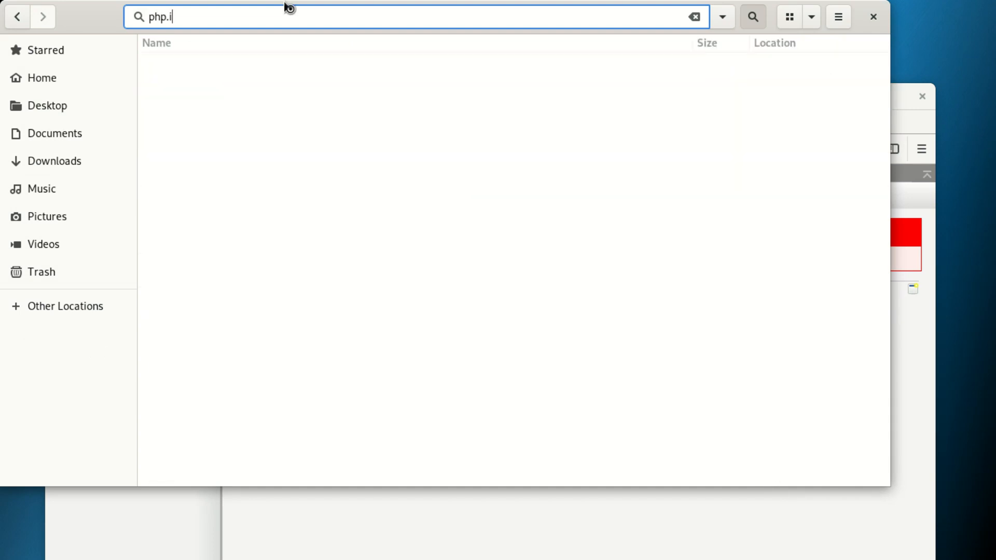
{"action": "key", "text": "BackSpace"}
{"action": "key", "text": "BackSpace"}
{"action": "type", "text": "ni"}
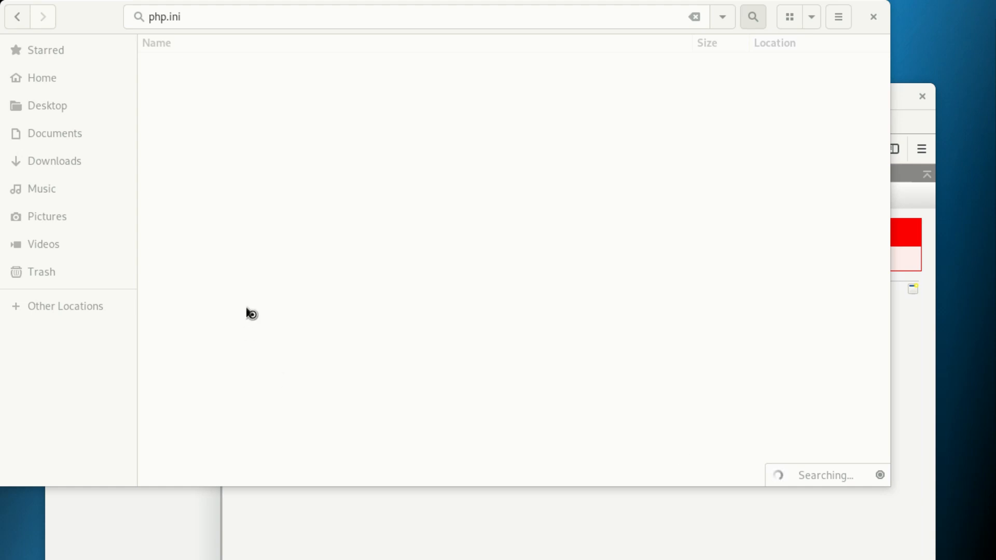
Close the Files search and the phpMyAdmin tab, and open a maximized terminal.
{"action": "left_click", "coordinate": [877, 18]}
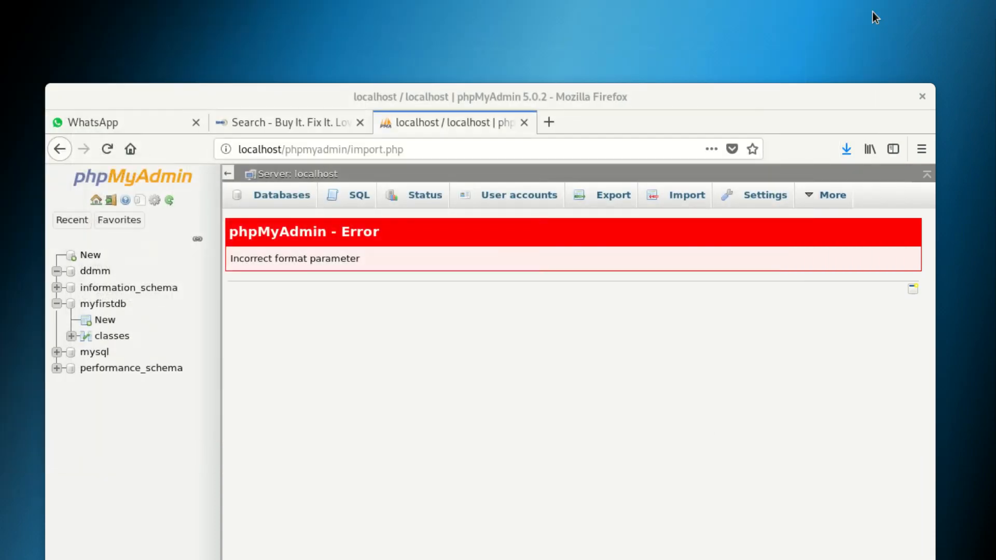
{"action": "left_click", "coordinate": [525, 122]}
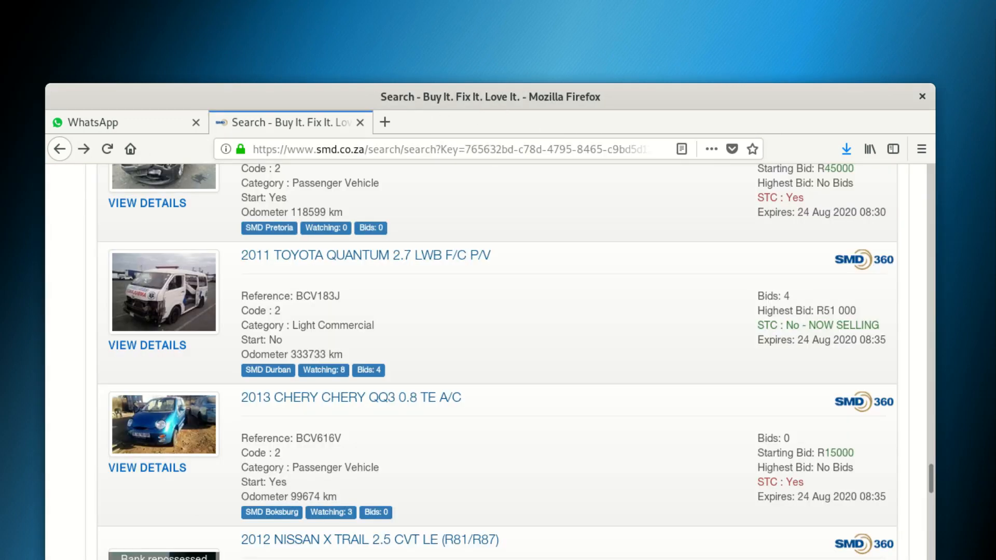
{"action": "key", "text": "alt+Tab"}
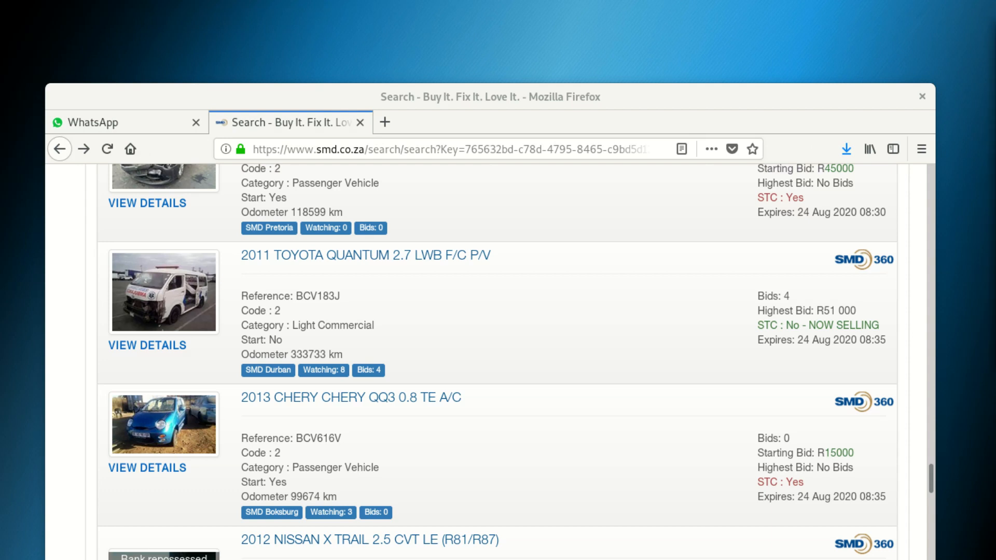
{"action": "left_click_drag", "start_coordinate": [995, 130], "coordinate": [238, 1]}
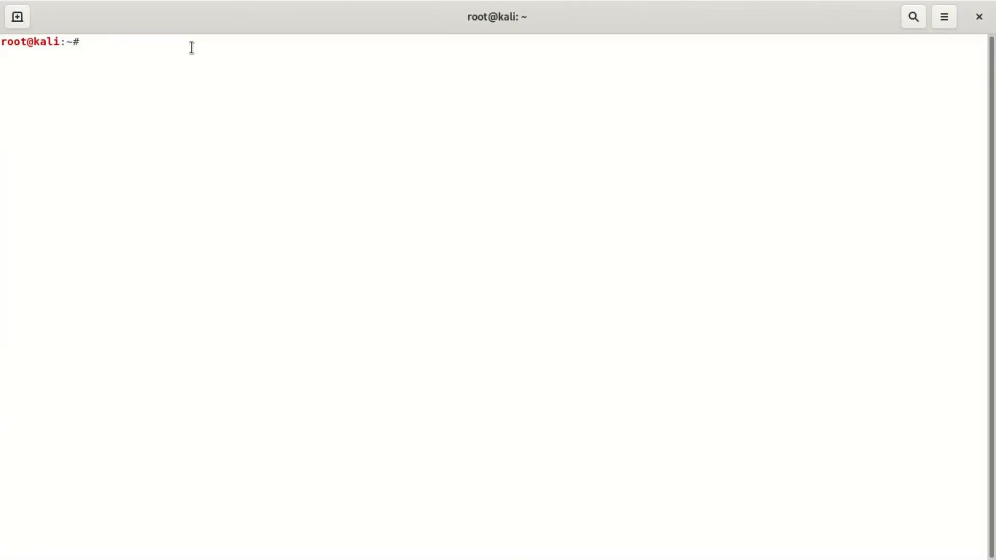
Stop MySQL with 'service mysql stop'.
{"action": "type", "text": "service mysql start"}
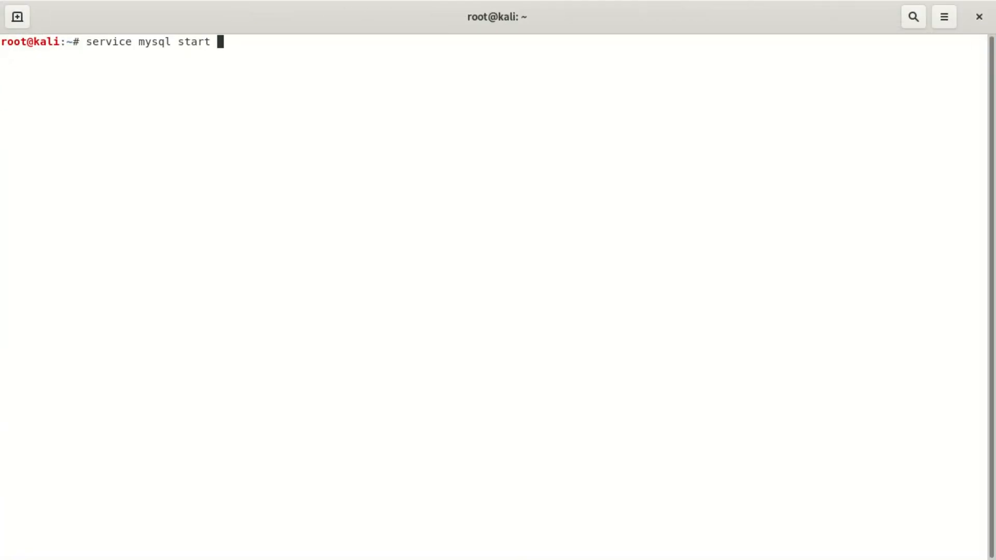
{"action": "key", "text": "BackSpace"}
{"action": "key", "text": "BackSpace"}
{"action": "key", "text": "BackSpace"}
{"action": "key", "text": "BackSpace"}
{"action": "key", "text": "BackSpace"}
{"action": "key", "text": "BackSpace"}
{"action": "type", "text": "stop"}
{"action": "key", "text": "Return"}
Stop Apache with 'service apache2 stop' recalled from history.
{"action": "key", "text": "Up"}
{"action": "key", "text": "Up"}
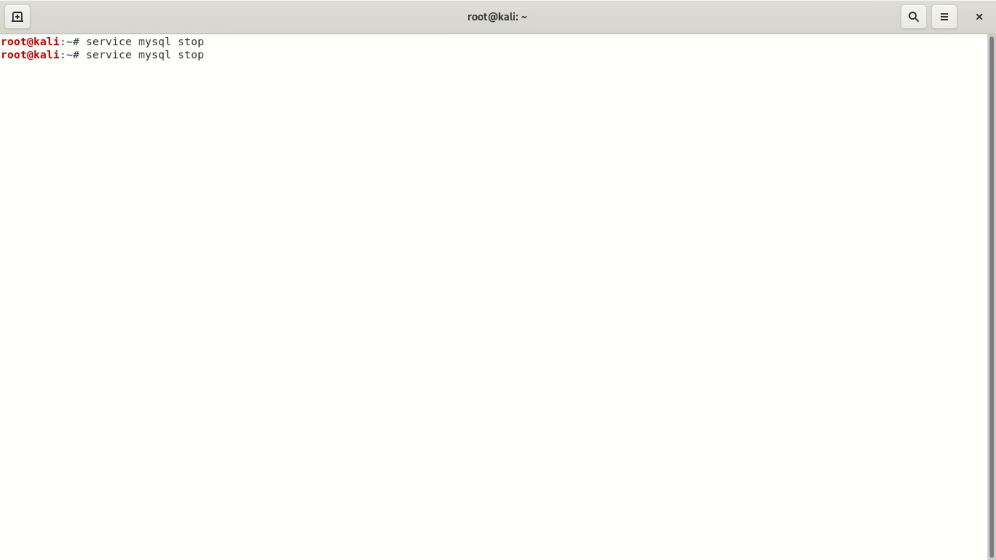
{"action": "key", "text": "BackSpace"}
{"action": "key", "text": "BackSpace"}
{"action": "key", "text": "BackSpace"}
{"action": "key", "text": "BackSpace"}
{"action": "type", "text": "top"}
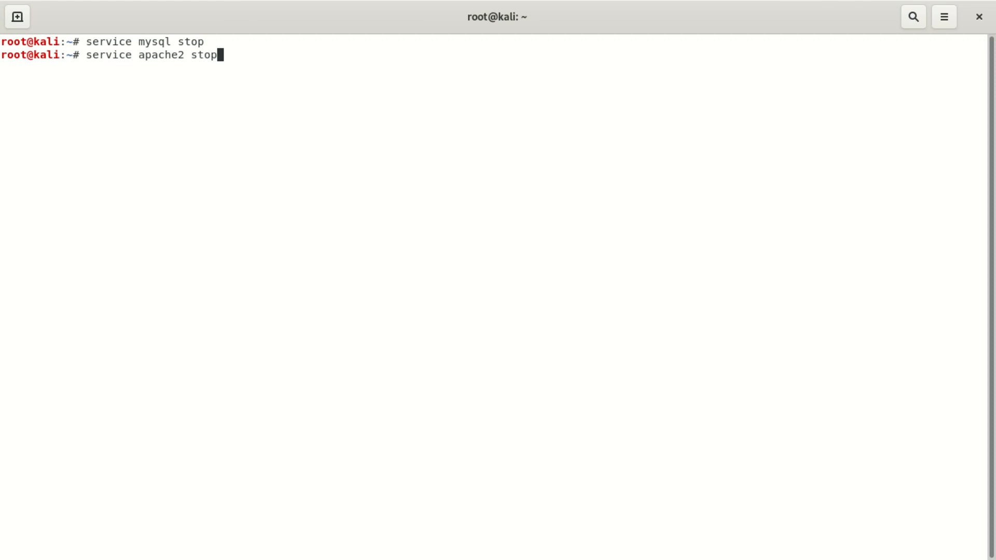
{"action": "key", "text": "Return"}
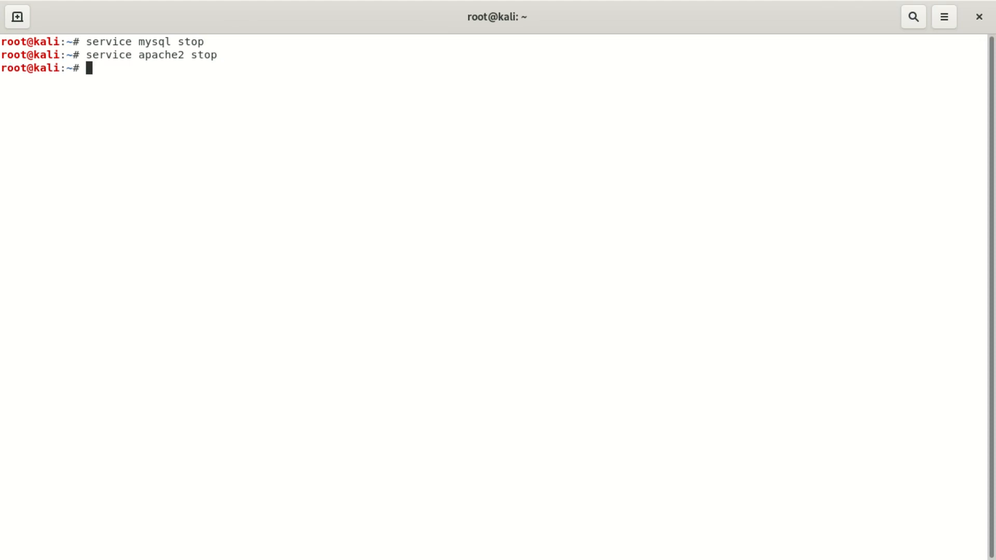
Start Apache again with 'service apache2 start' from command history.
{"action": "key", "text": "Up"}
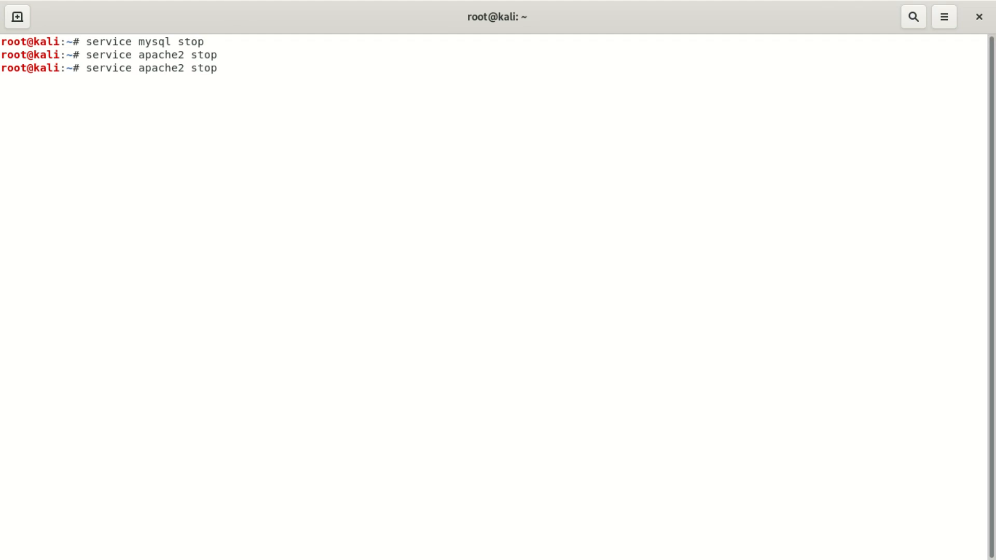
{"action": "key", "text": "Up"}
{"action": "key", "text": "Up"}
{"action": "key", "text": "Return"}
{"action": "key", "text": "Up"}
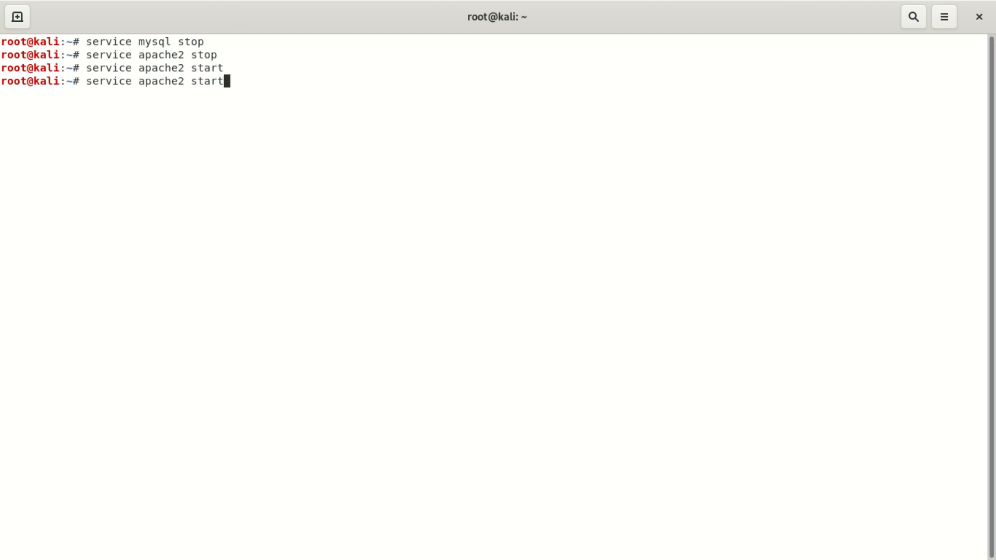
{"action": "key", "text": "Up"}
{"action": "key", "text": "Up"}
{"action": "key", "text": "Down"}
{"action": "key", "text": "Down"}
{"action": "key", "text": "Return"}
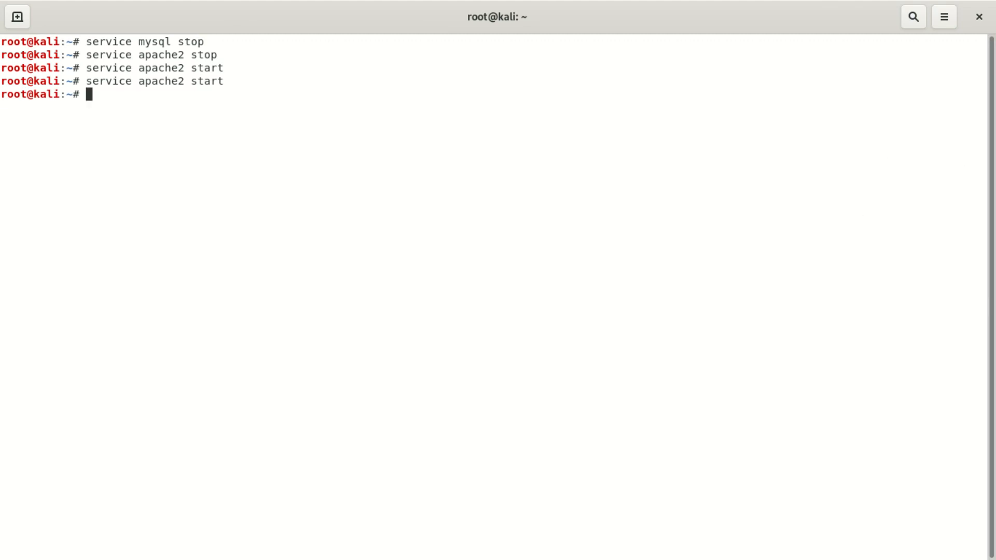
{"action": "key", "text": "alt+Tab"}
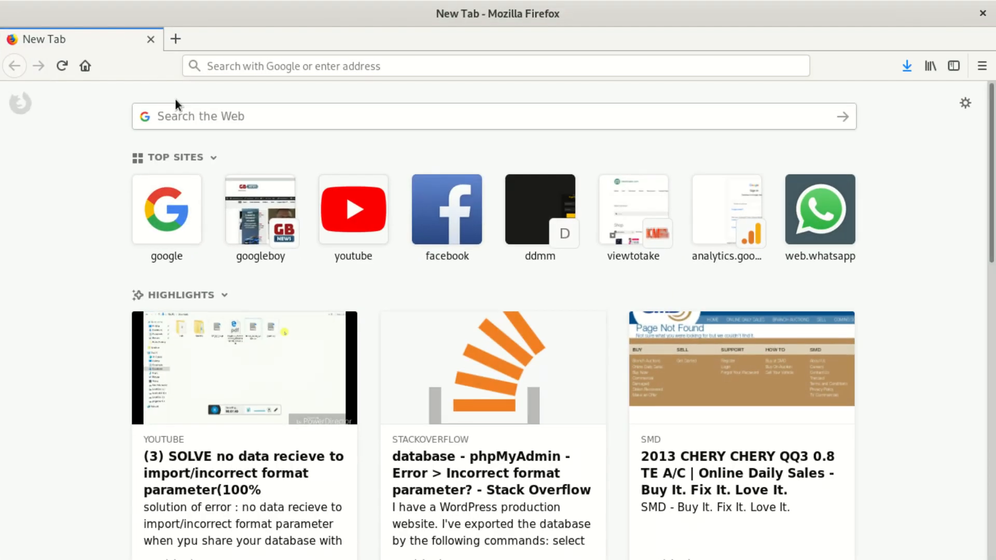
Load localhost/phpmyadmin/ in Firefox's address bar.
{"action": "left_click", "coordinate": [236, 66]}
{"action": "type", "text": "h"}
{"action": "key", "text": "BackSpace"}
{"action": "type", "text": "localhost/"}
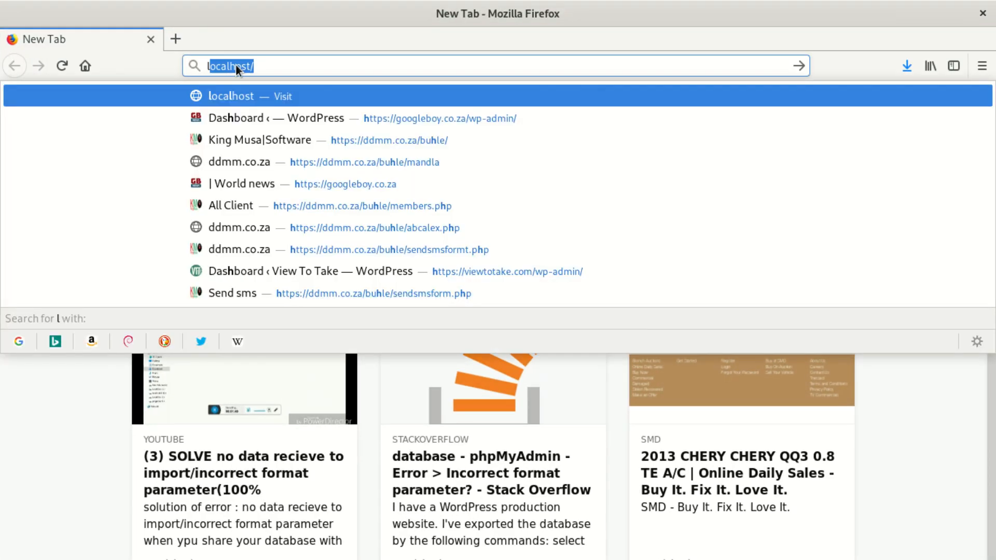
{"action": "key", "text": "Right"}
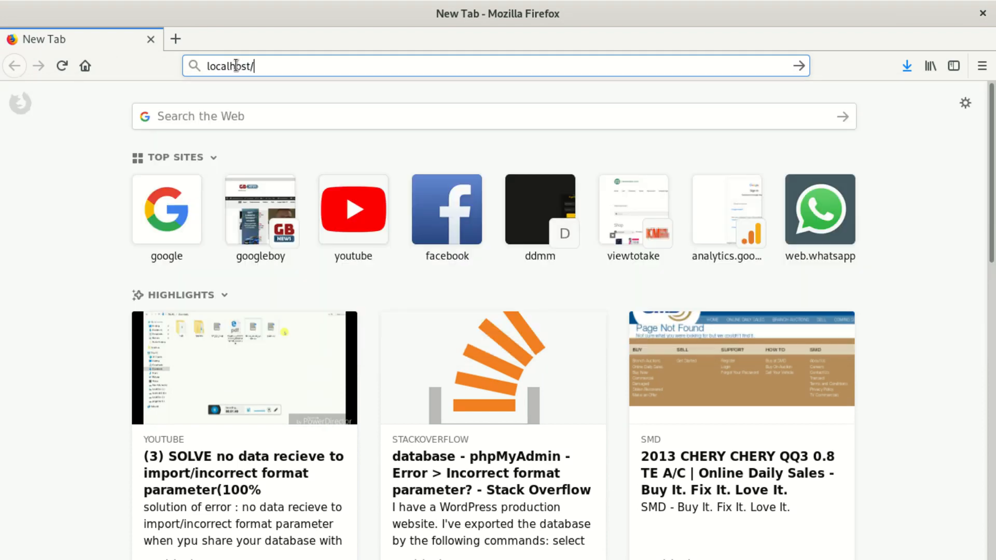
{"action": "type", "text": "phpmyadmin/"}
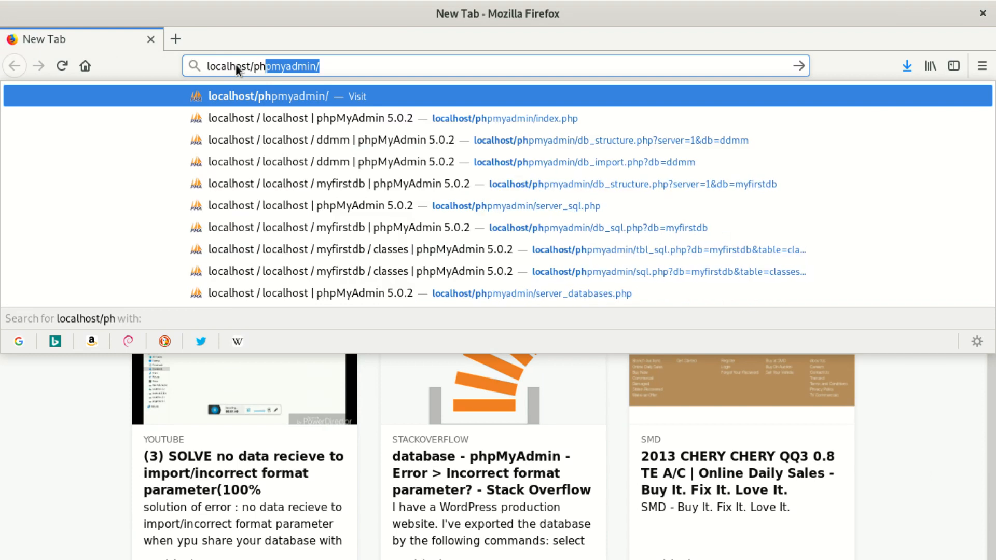
{"action": "key", "text": "Return"}
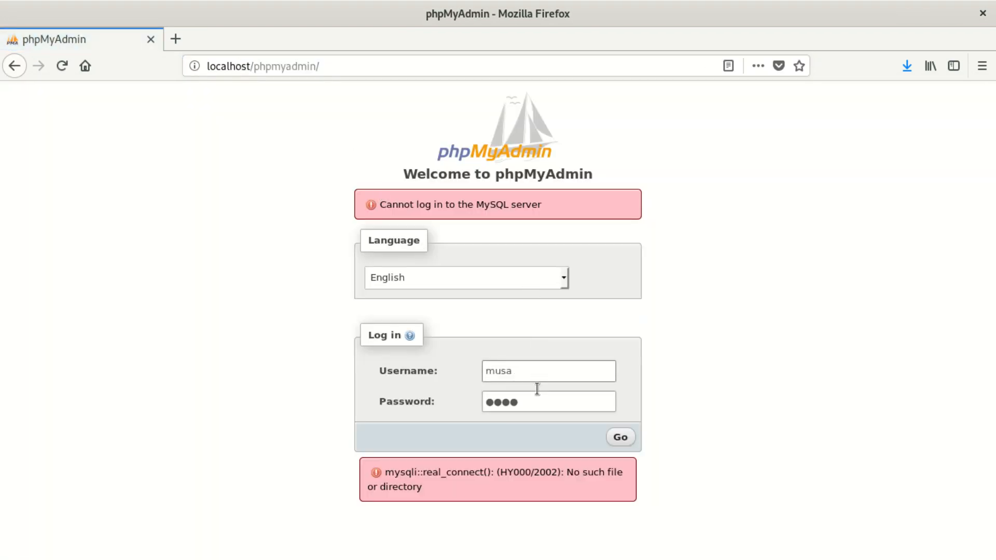
Submit the login, then retry it with a newly typed password.
{"action": "left_click", "coordinate": [618, 439]}
{"action": "left_click", "coordinate": [534, 402]}
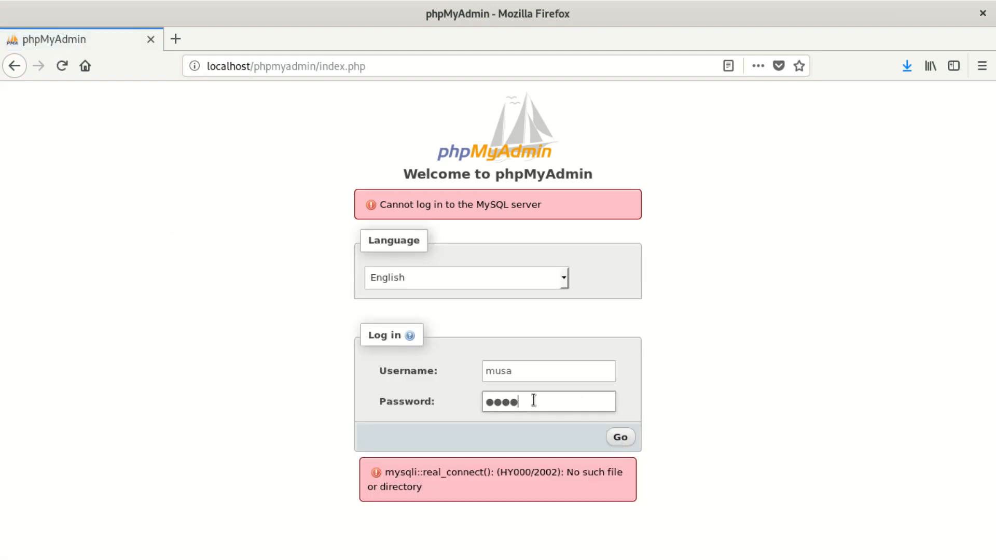
{"action": "left_click_drag", "start_coordinate": [534, 400], "coordinate": [455, 393]}
{"action": "key", "text": "BackSpace"}
{"action": "left_click", "coordinate": [620, 437]}
Retype the username and resubmit the login twice.
{"action": "left_click_drag", "start_coordinate": [534, 372], "coordinate": [475, 366]}
{"action": "key", "text": "BackSpace"}
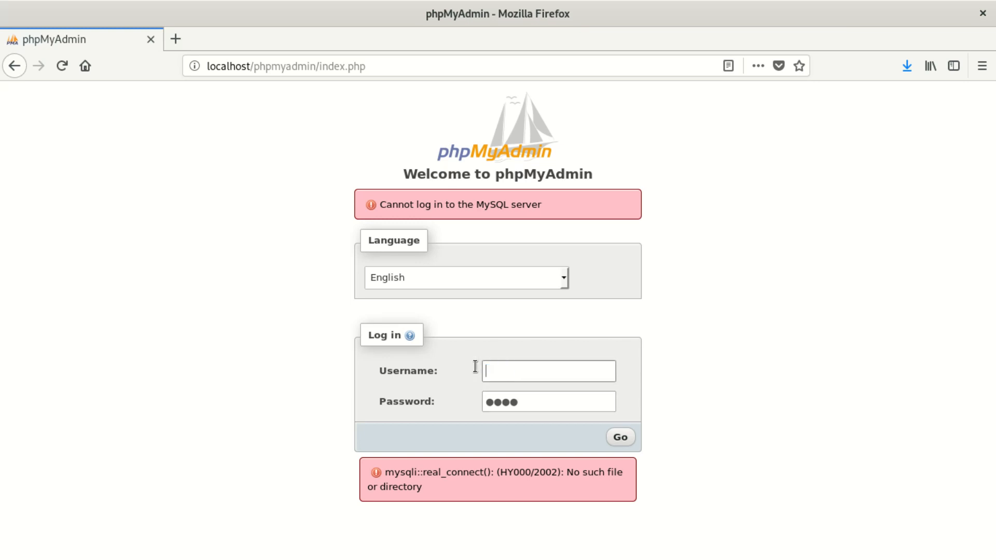
{"action": "type", "text": "Mus"}
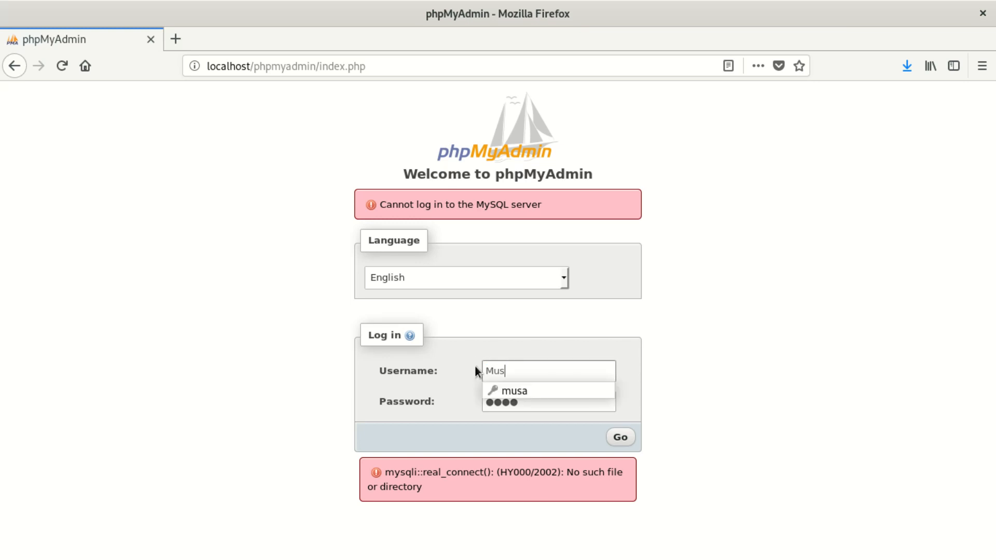
{"action": "key", "text": "BackSpace"}
{"action": "key", "text": "BackSpace"}
{"action": "type", "text": "musa"}
{"action": "left_click", "coordinate": [545, 403]}
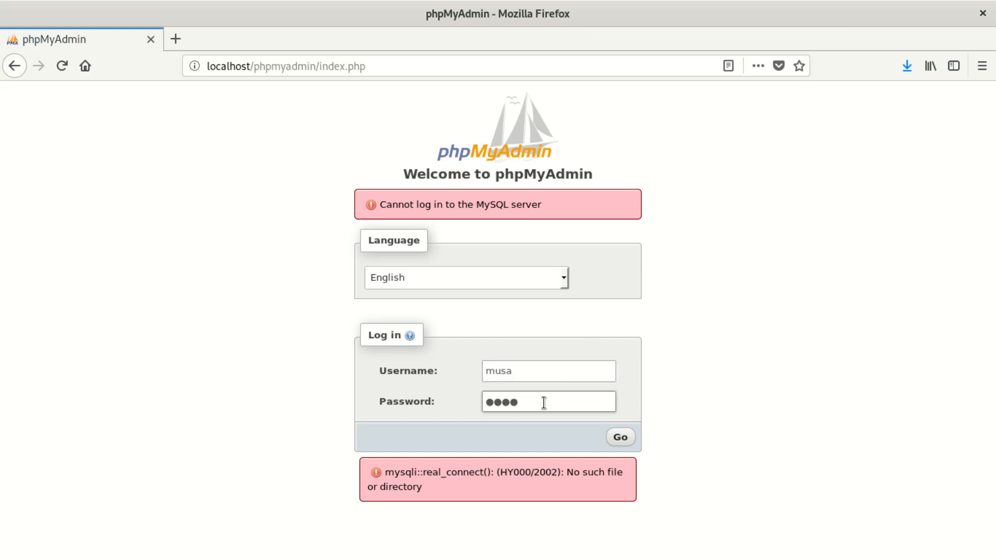
{"action": "left_click", "coordinate": [622, 438]}
{"action": "left_click", "coordinate": [621, 439]}
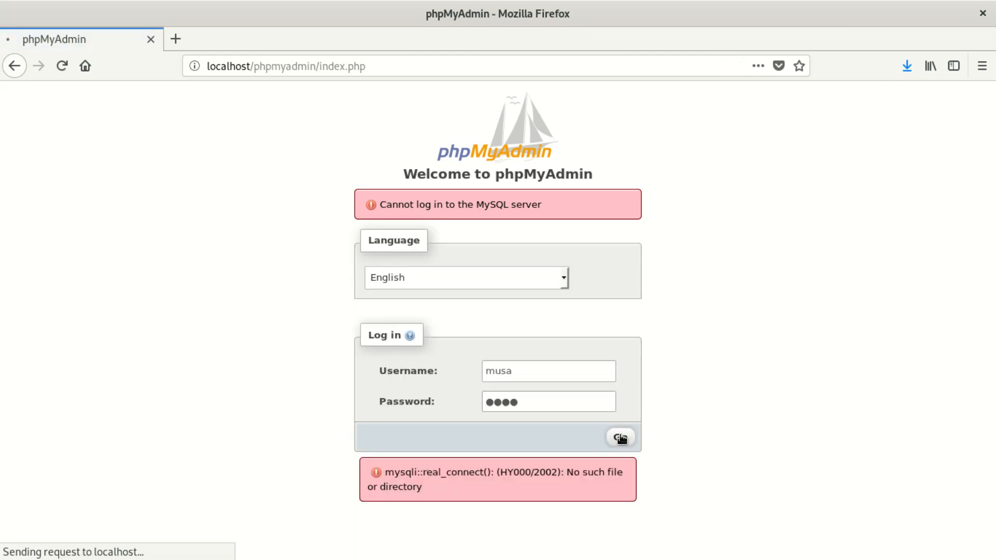
Retry logging in as root with its password, decline saving it, and close Firefox.
{"action": "left_click", "coordinate": [518, 370]}
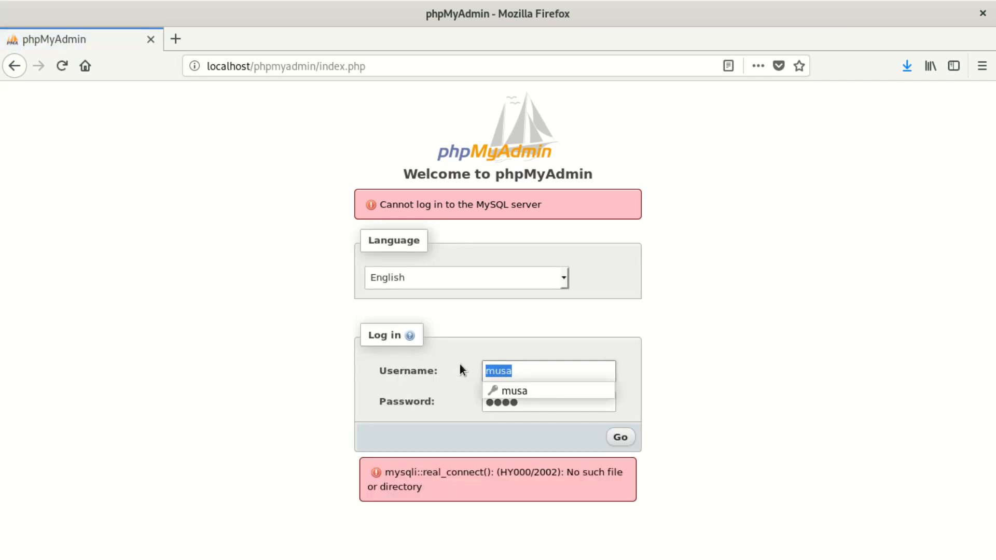
{"action": "key", "text": "BackSpace"}
{"action": "type", "text": "root"}
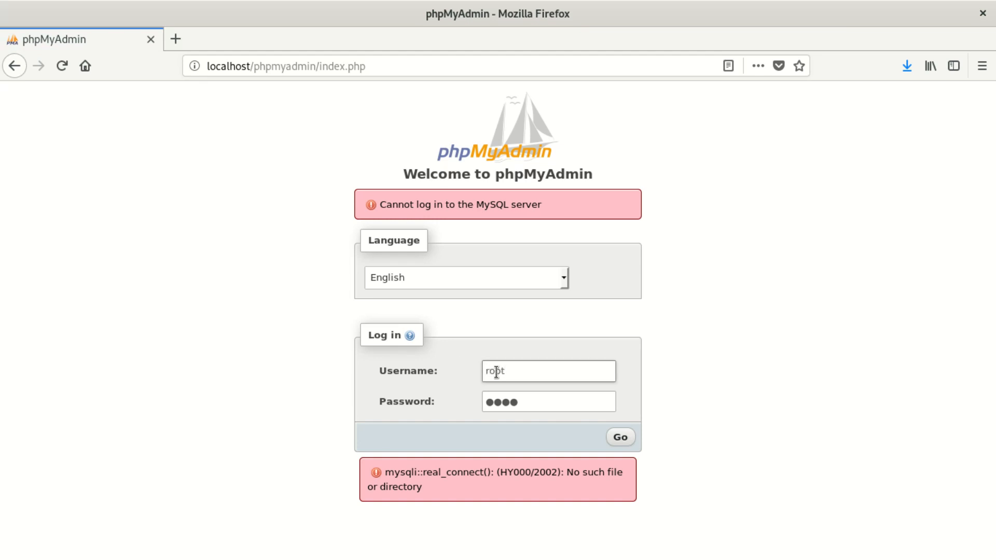
{"action": "left_click", "coordinate": [514, 402]}
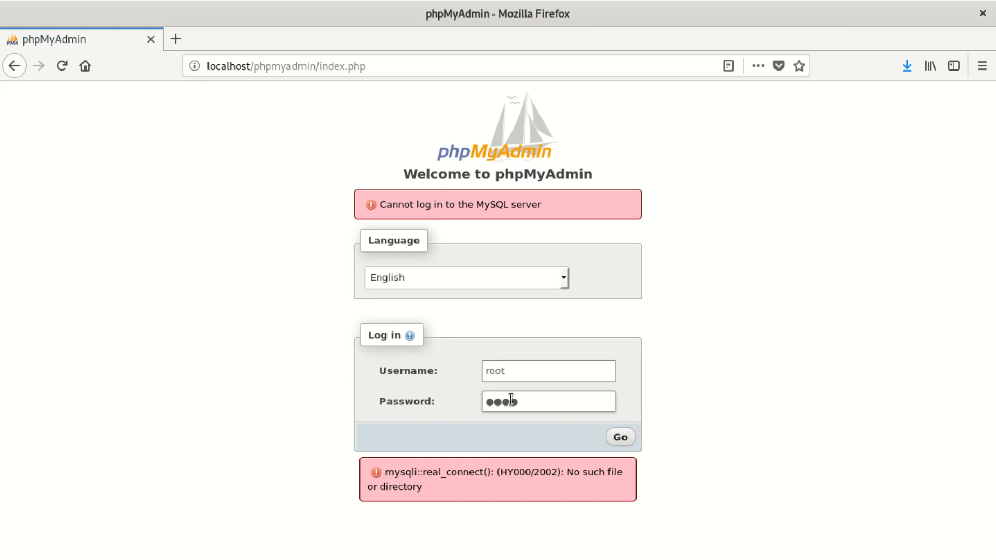
{"action": "key", "text": "BackSpace"}
{"action": "key", "text": "BackSpace"}
{"action": "key", "text": "BackSpace"}
{"action": "key", "text": "BackSpace"}
{"action": "type", "text": "root"}
{"action": "left_click", "coordinate": [623, 437]}
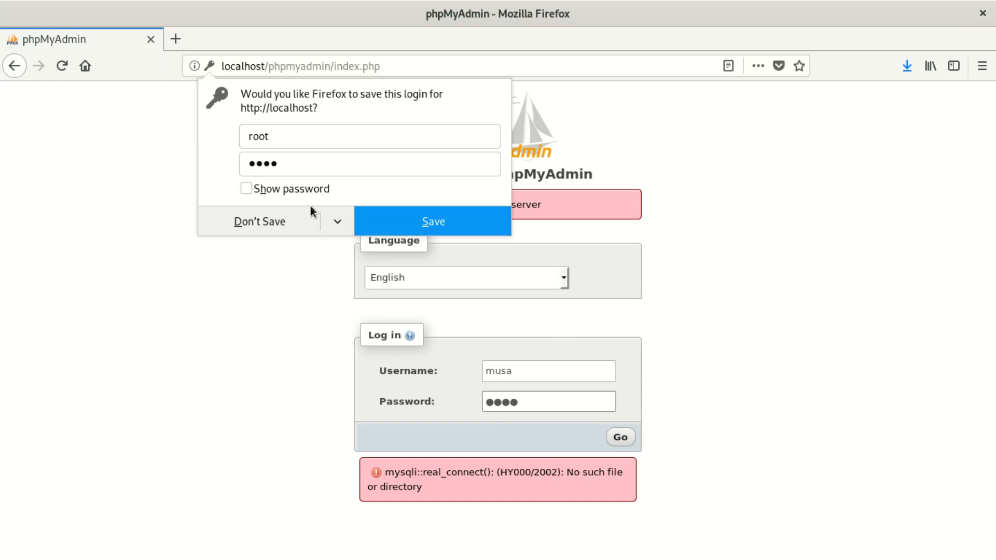
{"action": "left_click", "coordinate": [283, 211]}
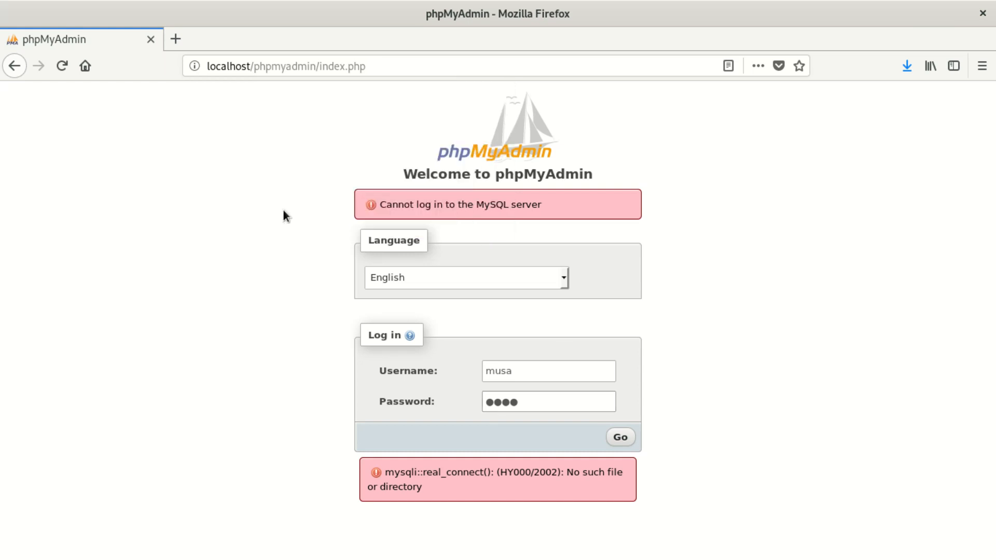
{"action": "left_click", "coordinate": [149, 39]}
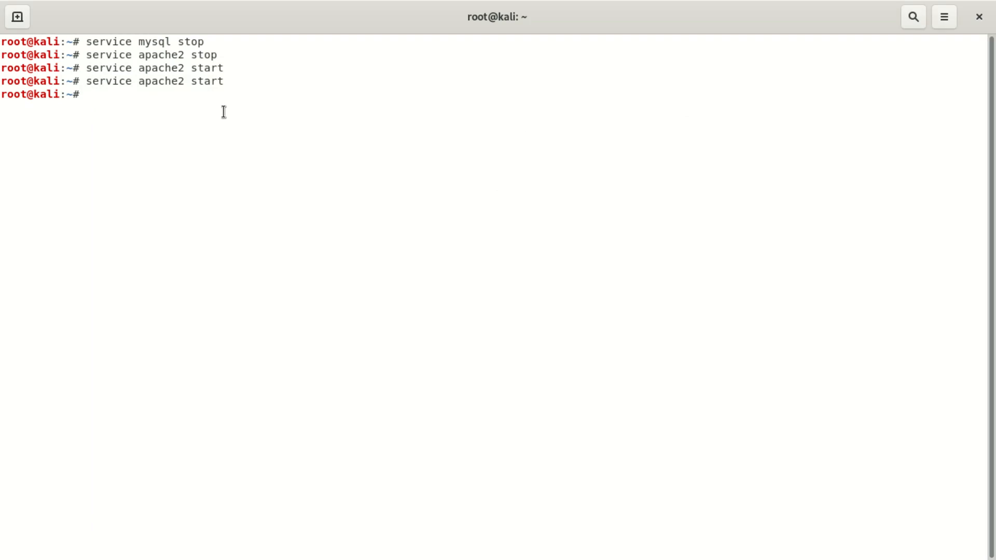
Rerun 'service mysql start' from the command history and shrink the terminal window.
{"action": "key", "text": "Up"}
{"action": "key", "text": "Up"}
{"action": "key", "text": "Up"}
{"action": "key", "text": "Up"}
{"action": "key", "text": "Up"}
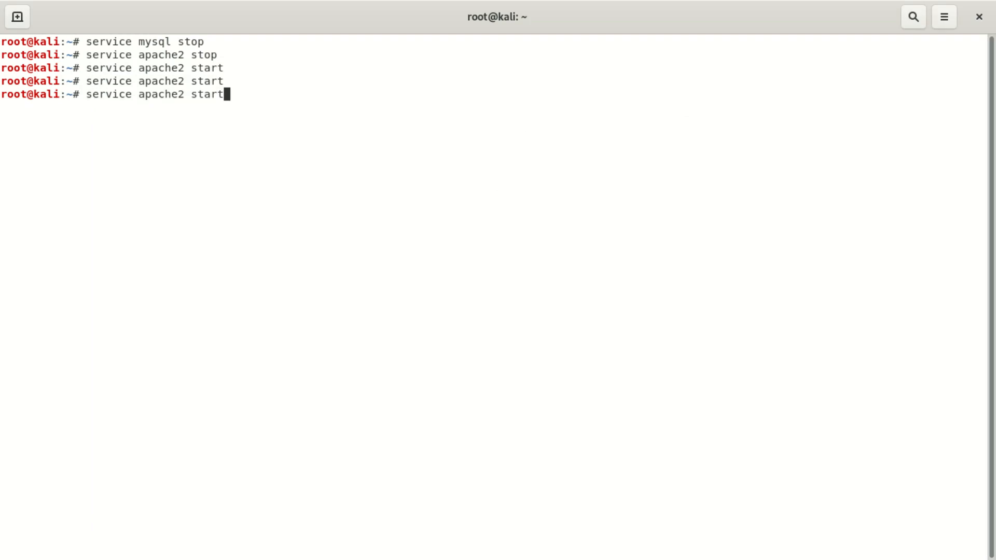
{"action": "key", "text": "Return"}
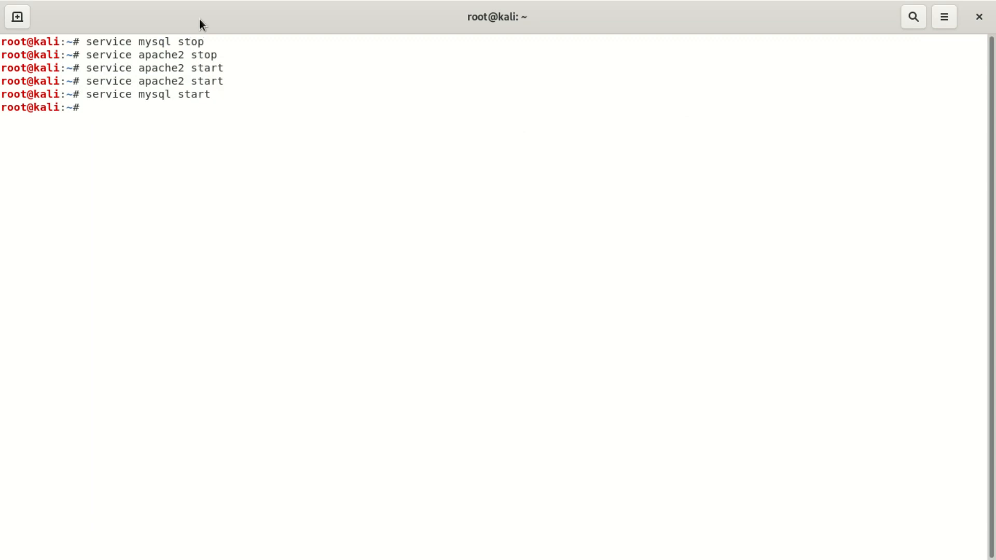
{"action": "left_click_drag", "start_coordinate": [209, 13], "coordinate": [300, 366]}
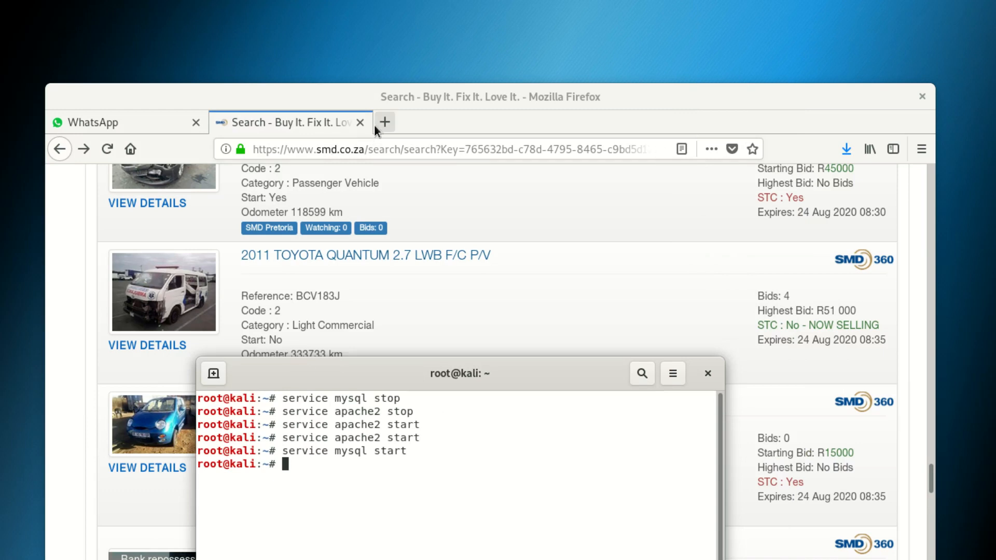
Load localhost/phpmyadmin in a new maximized tab and log in with the saved credentials.
{"action": "left_click", "coordinate": [384, 122]}
{"action": "left_click_drag", "start_coordinate": [382, 92], "coordinate": [234, 5]}
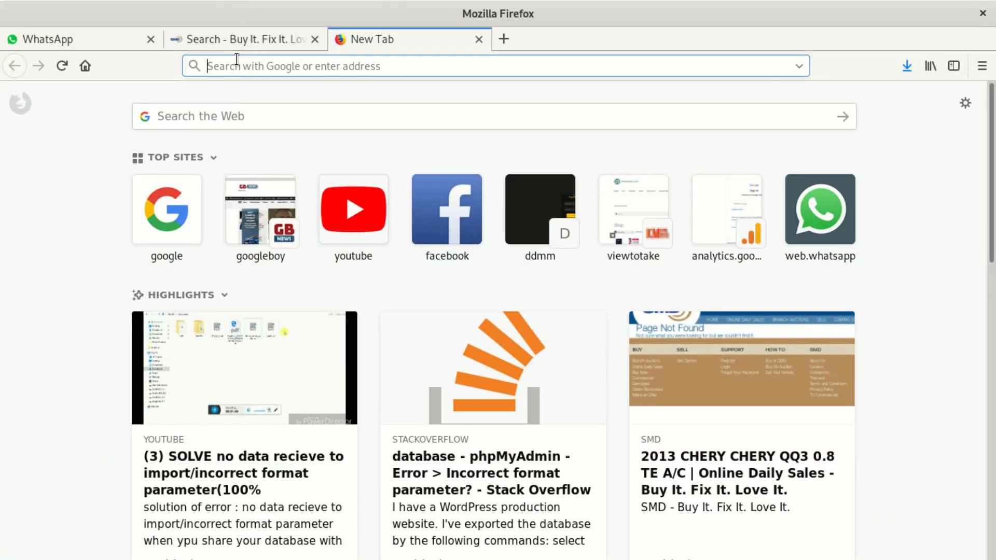
{"action": "type", "text": "h"}
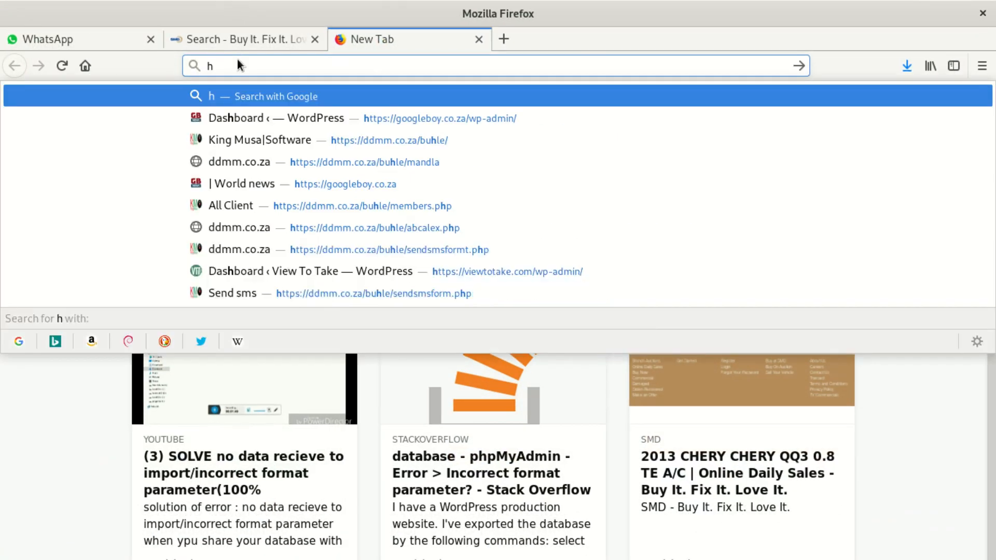
{"action": "key", "text": "BackSpace"}
{"action": "type", "text": "p"}
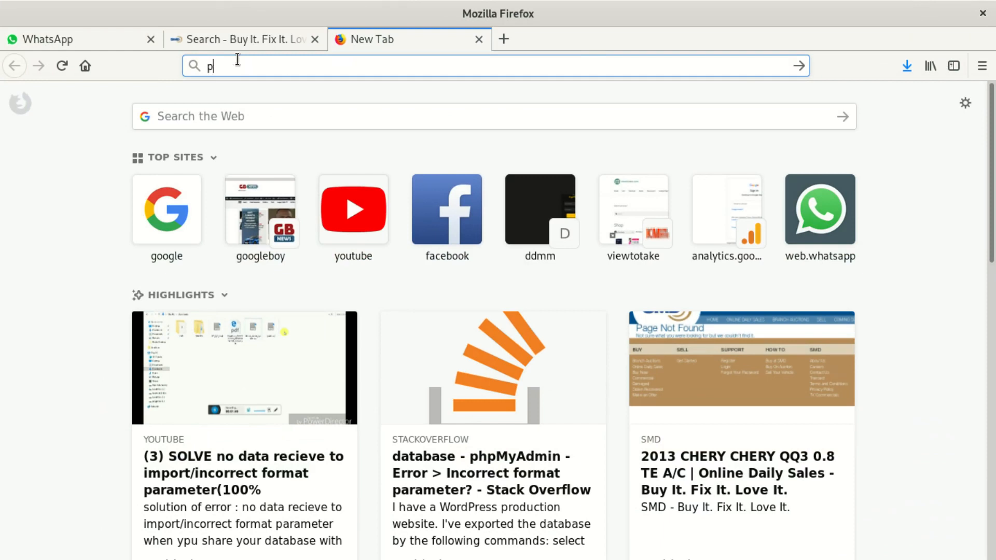
{"action": "key", "text": "BackSpace"}
{"action": "key", "text": "BackSpace"}
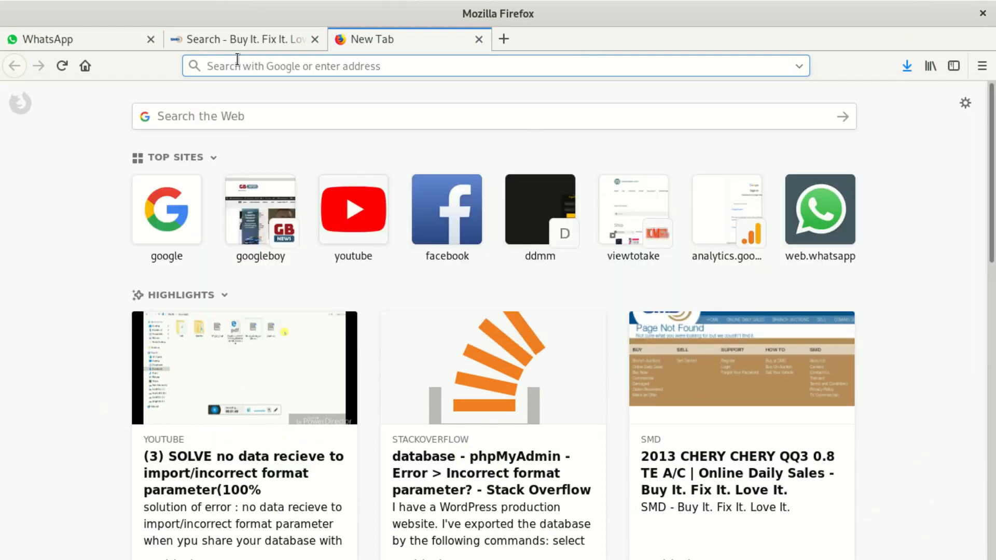
{"action": "type", "text": "localhost/"}
{"action": "key", "text": "Right"}
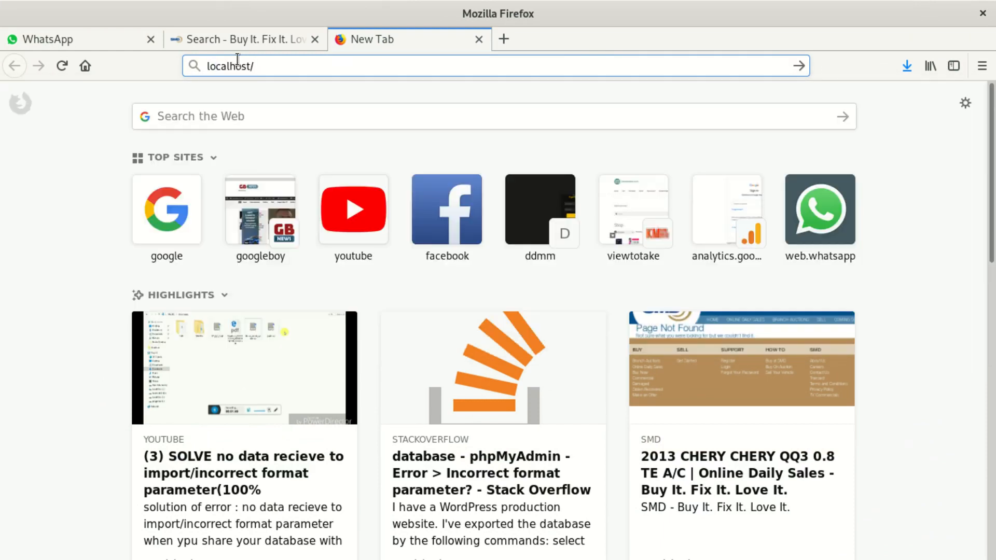
{"action": "type", "text": "phpmyadmin/"}
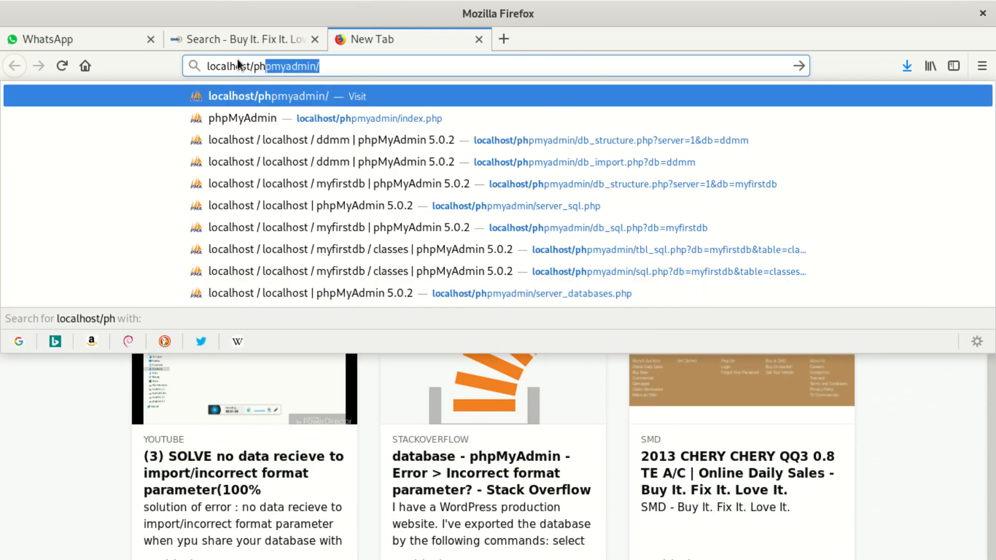
{"action": "key", "text": "Return"}
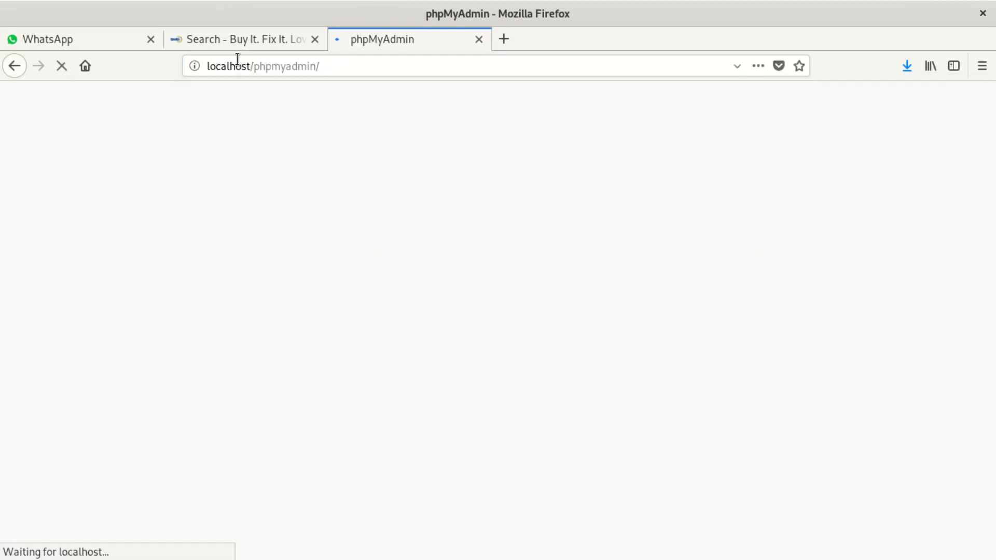
{"action": "left_click", "coordinate": [621, 402]}
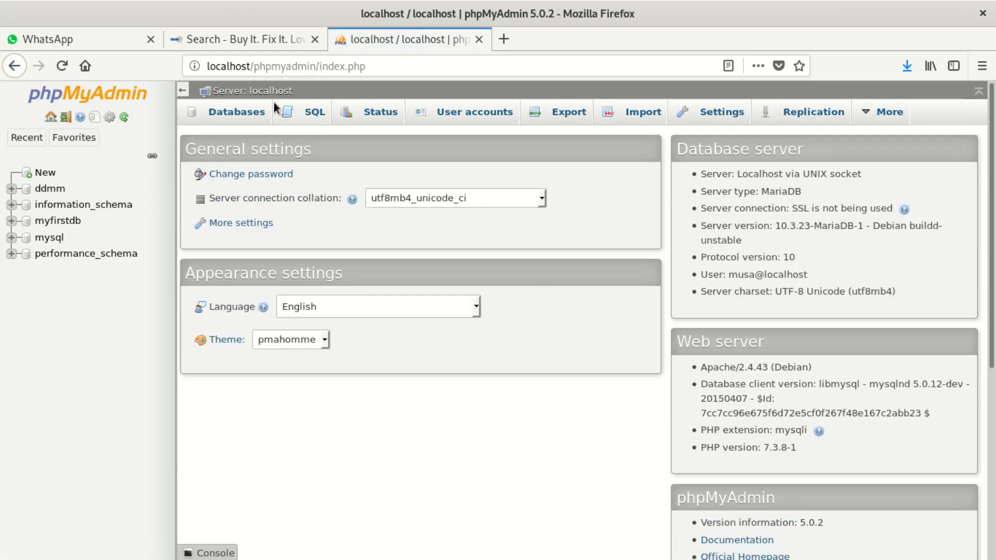
In the ddmm database's Import page, choose the file ddmmcrhy_db (copy).sql for upload.
{"action": "left_click", "coordinate": [61, 192]}
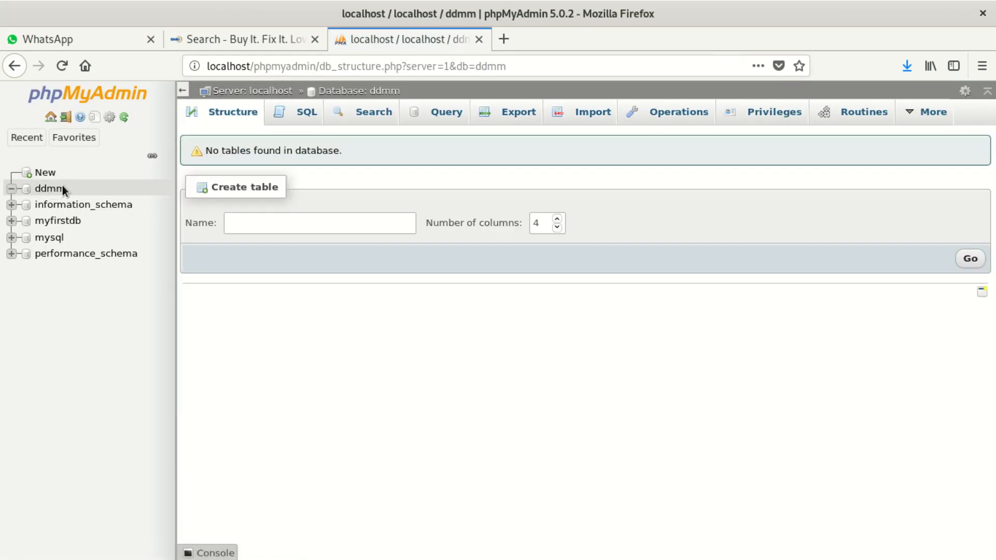
{"action": "left_click", "coordinate": [585, 116]}
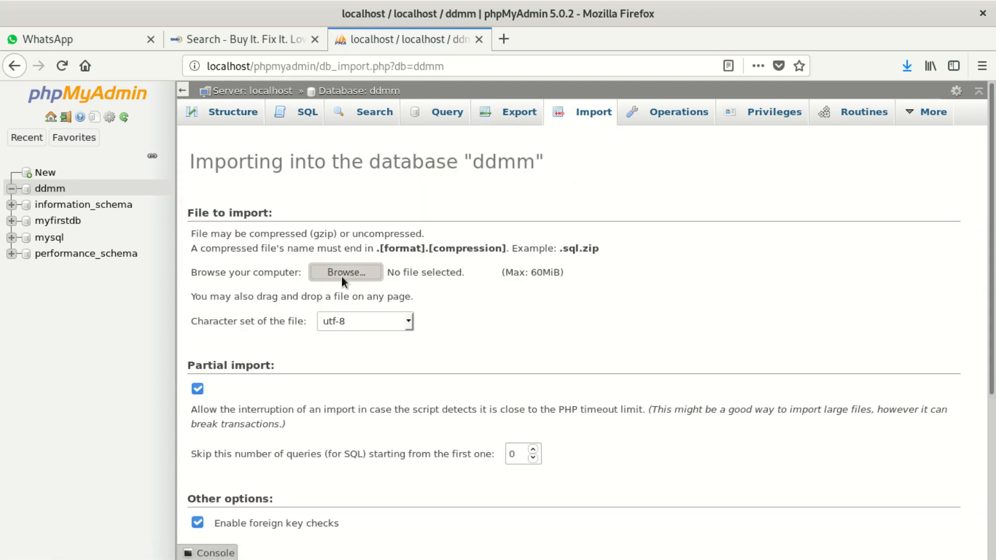
{"action": "left_click", "coordinate": [344, 274]}
{"action": "left_click", "coordinate": [246, 114]}
{"action": "left_click", "coordinate": [269, 132]}
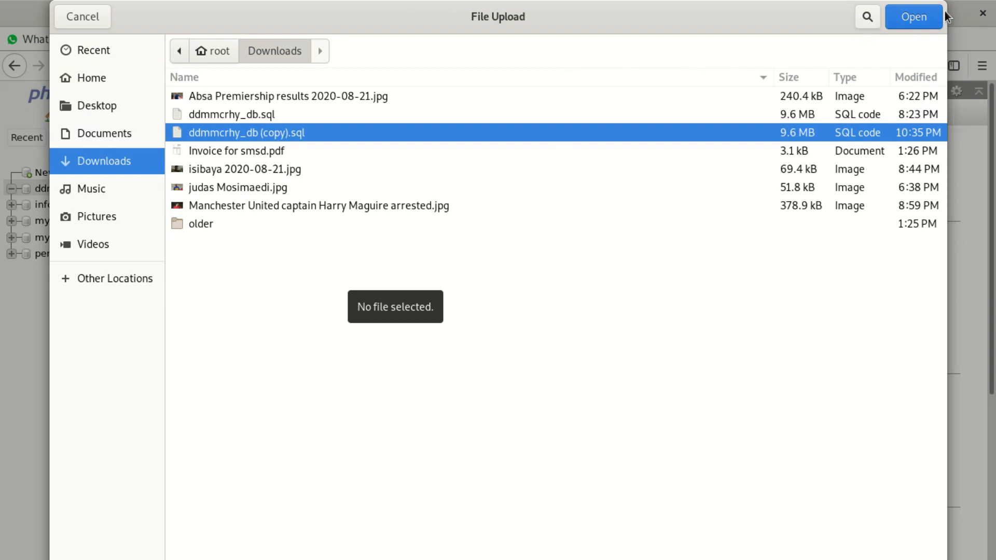
{"action": "left_click", "coordinate": [926, 18]}
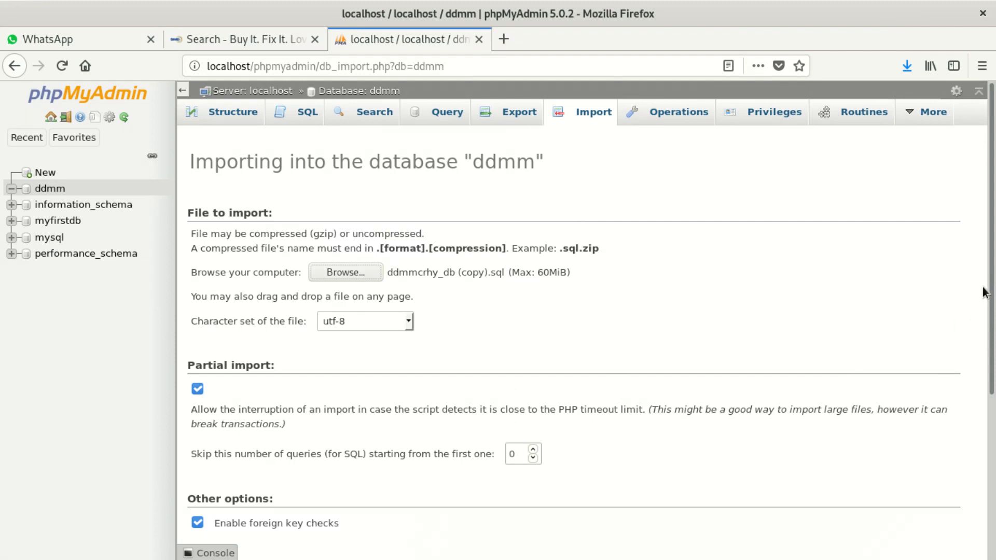
Keep Format SQL with compatibility mode NONE and start the import.
{"action": "left_click_drag", "start_coordinate": [992, 277], "coordinate": [988, 472]}
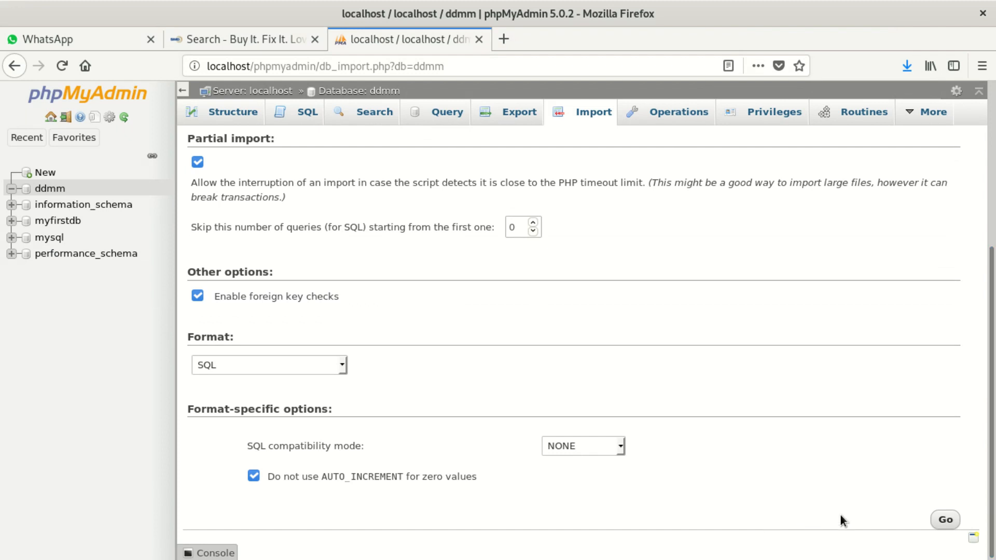
{"action": "left_click", "coordinate": [599, 447]}
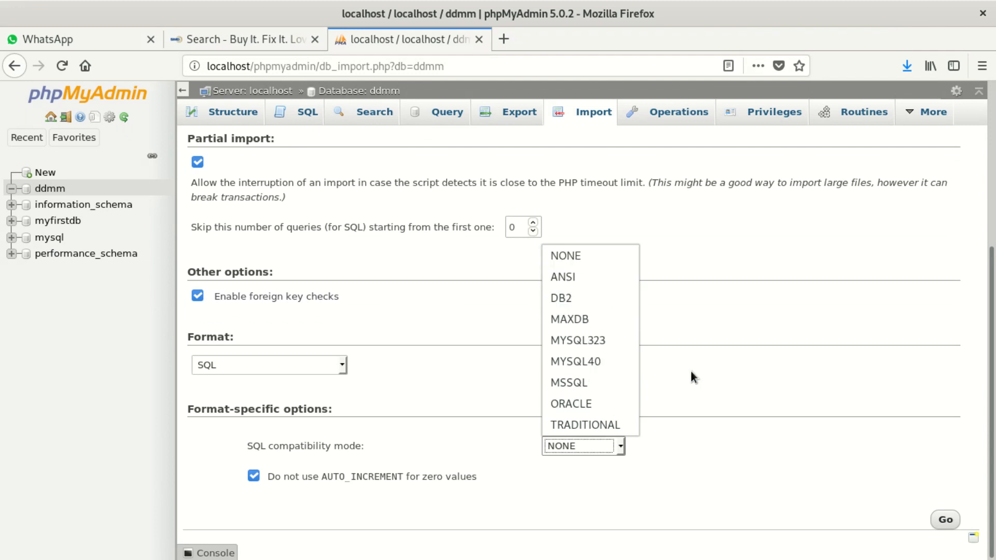
{"action": "left_click", "coordinate": [714, 325]}
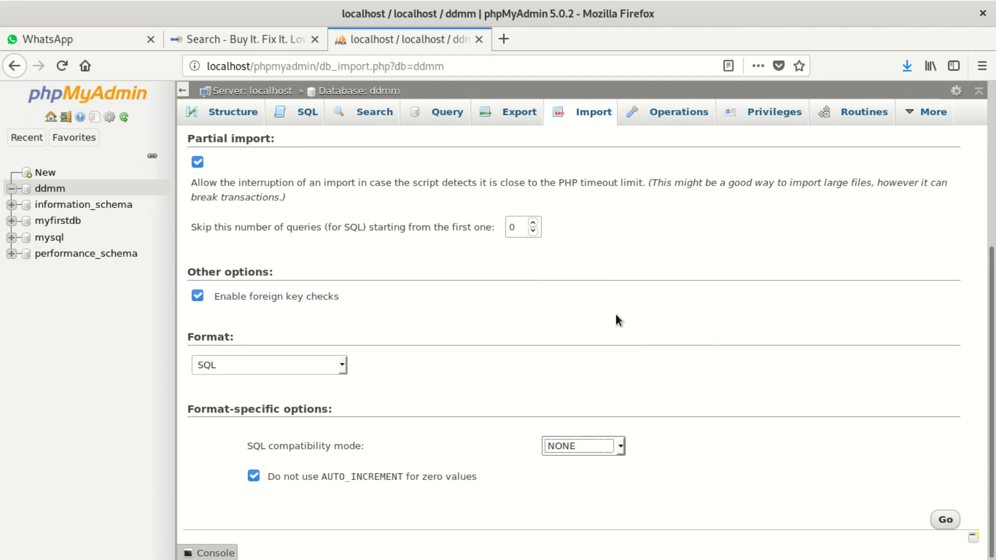
{"action": "left_click", "coordinate": [250, 366]}
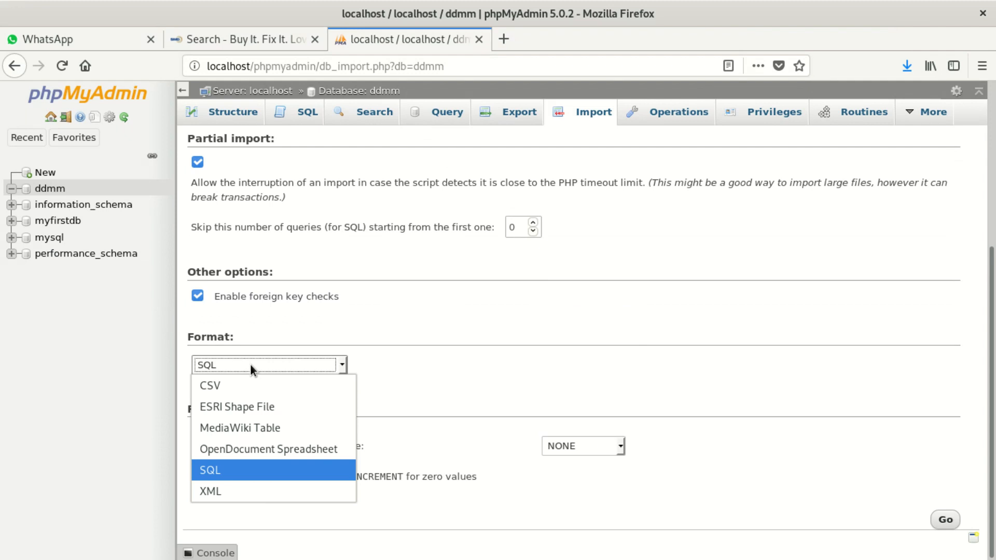
{"action": "left_click", "coordinate": [250, 365]}
{"action": "left_click", "coordinate": [945, 520]}
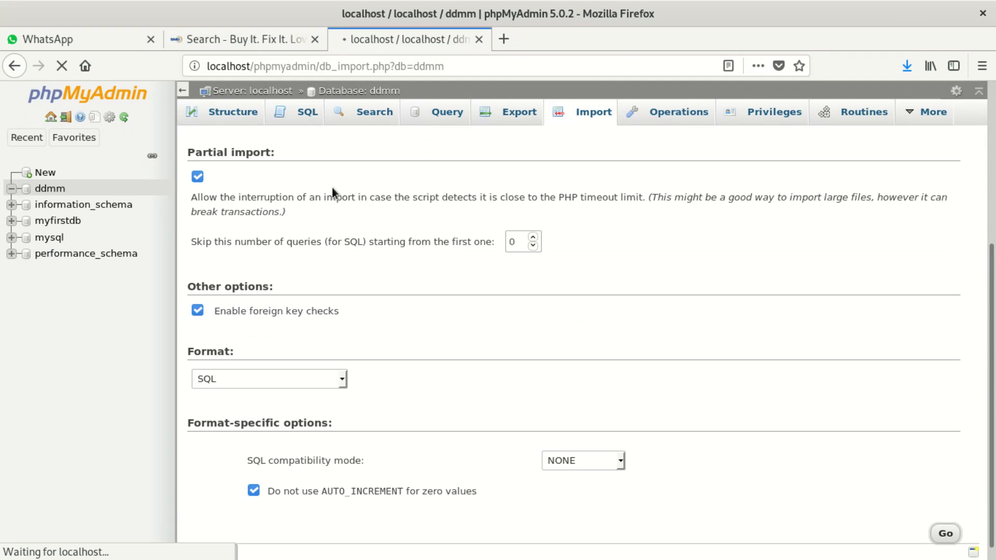
Wait for the dump import to run until the script-timeout notice appears, scrolling the page meanwhile.
{"action": "scroll", "coordinate": [325, 192], "scroll_direction": "up", "scroll_amount": 1}
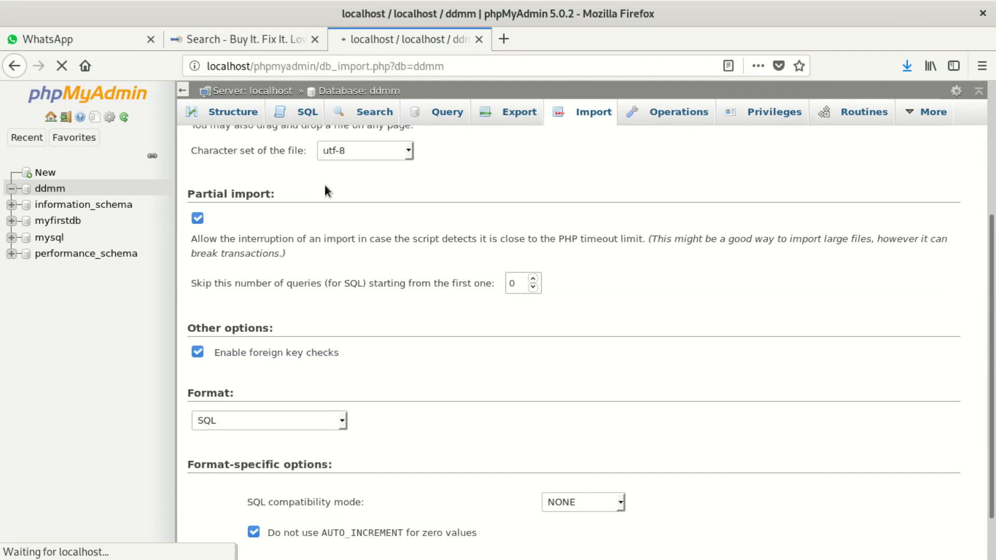
{"action": "scroll", "coordinate": [326, 186], "scroll_direction": "down", "scroll_amount": 1}
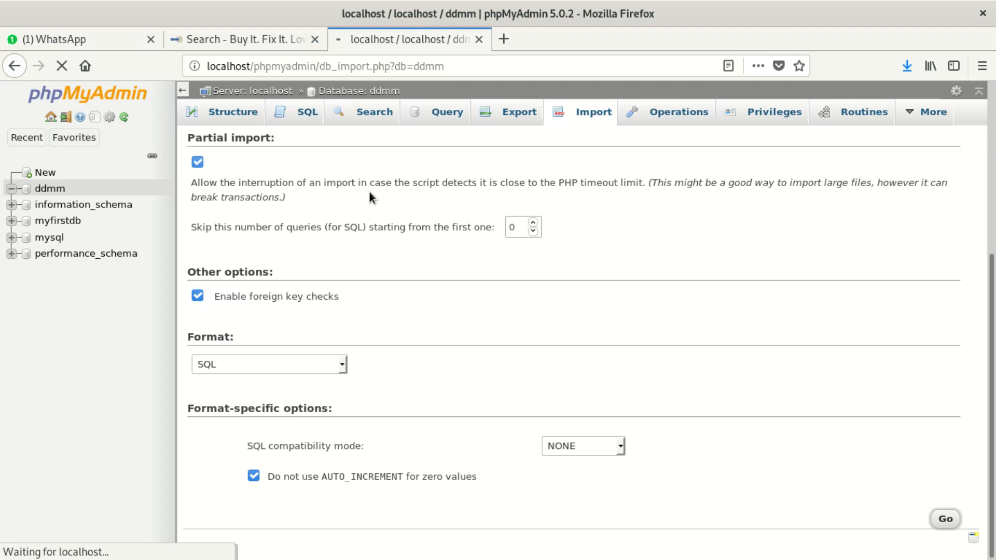
{"action": "scroll", "coordinate": [368, 189], "scroll_direction": "up", "scroll_amount": 1}
{"action": "scroll", "coordinate": [369, 192], "scroll_direction": "down", "scroll_amount": 1}
{"action": "left_click_drag", "start_coordinate": [991, 262], "coordinate": [975, 93]}
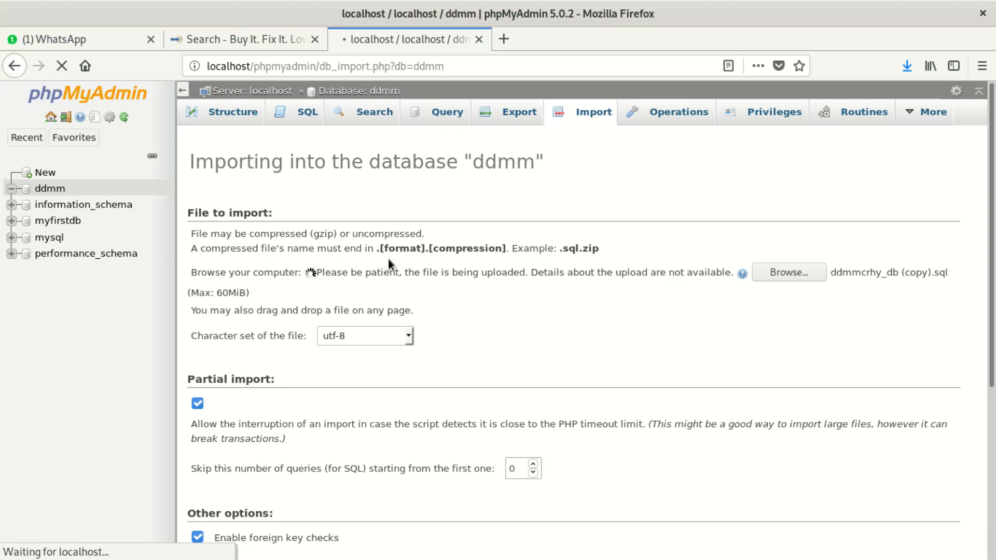
{"action": "left_click_drag", "start_coordinate": [392, 263], "coordinate": [422, 272]}
{"action": "left_click", "coordinate": [333, 248]}
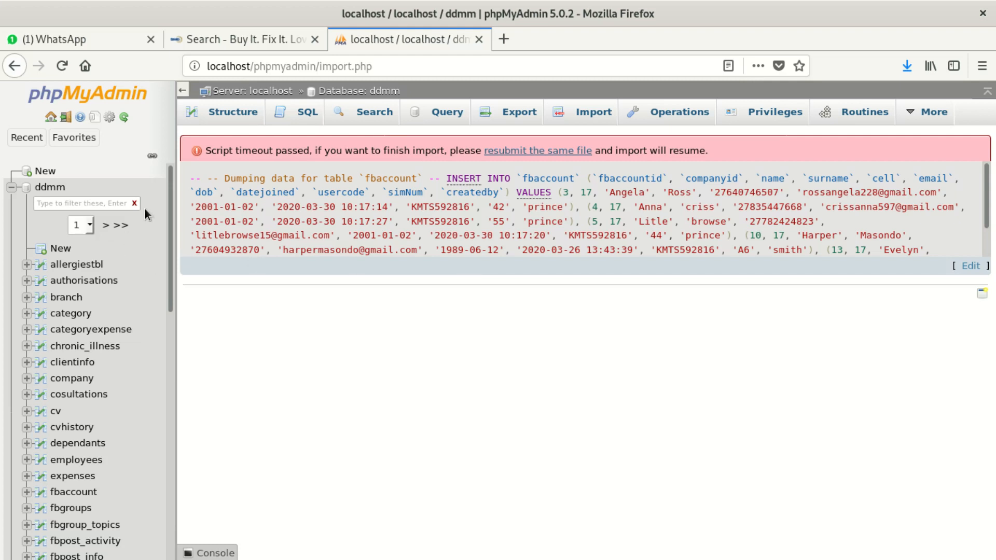
{"action": "left_click_drag", "start_coordinate": [173, 179], "coordinate": [146, 450]}
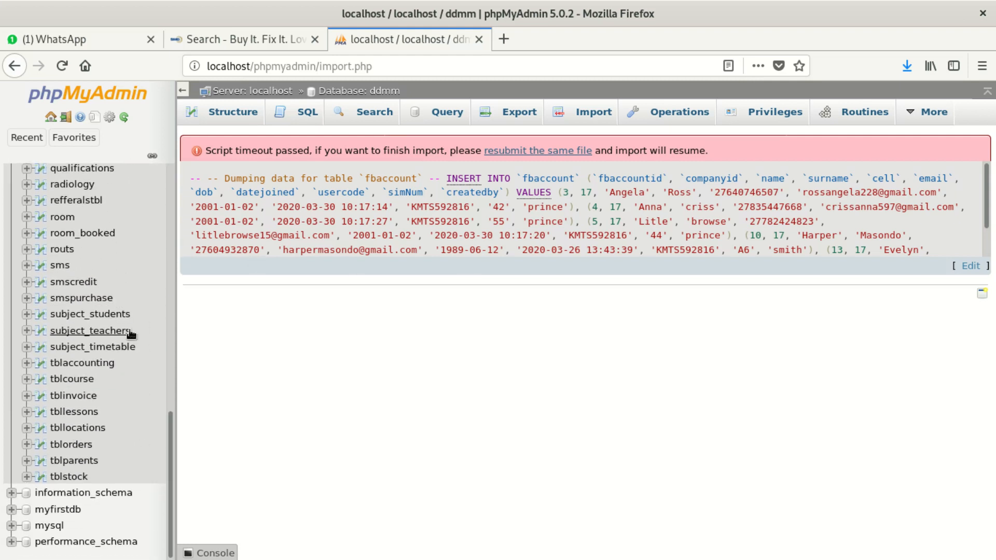
{"action": "left_click_drag", "start_coordinate": [171, 460], "coordinate": [158, 214]}
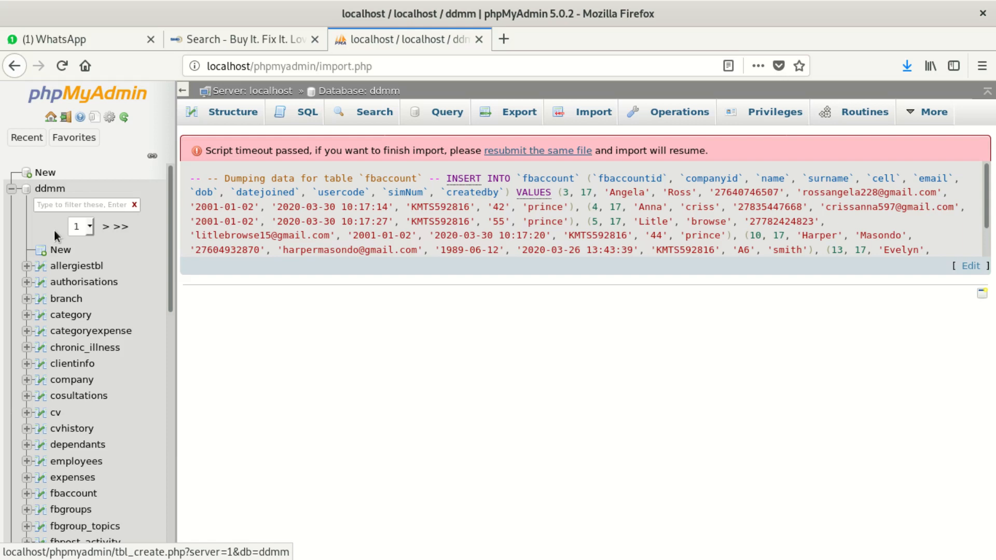
Review ddmm's table row counts (clientinfo 1,929, dependants 2,265), then open the category table's search form.
{"action": "left_click", "coordinate": [52, 190]}
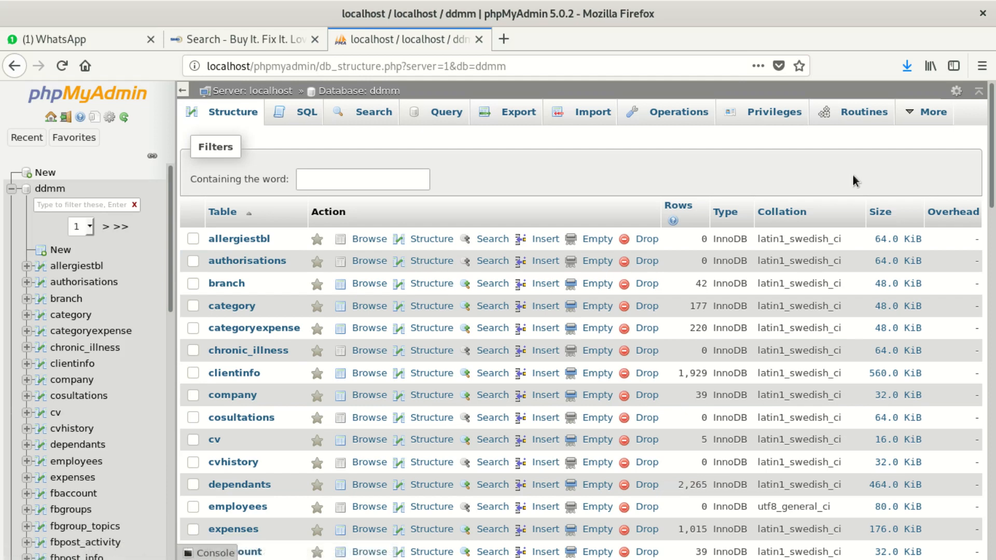
{"action": "mouse_move", "coordinate": [991, 107]}
{"action": "left_mouse_down"}
{"action": "mouse_move", "coordinate": [988, 470]}
{"action": "mouse_move", "coordinate": [994, 114]}
{"action": "left_mouse_up"}
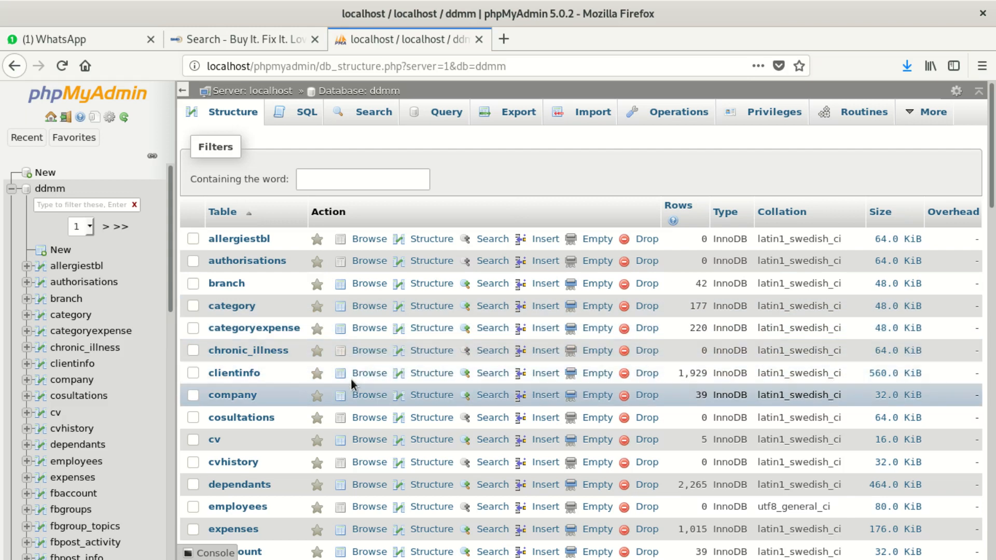
{"action": "left_click", "coordinate": [463, 306]}
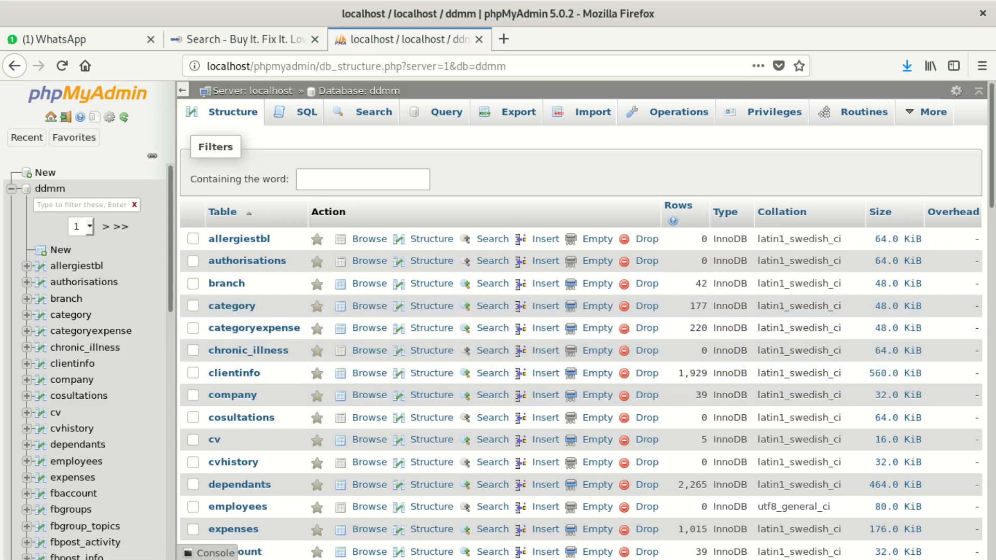